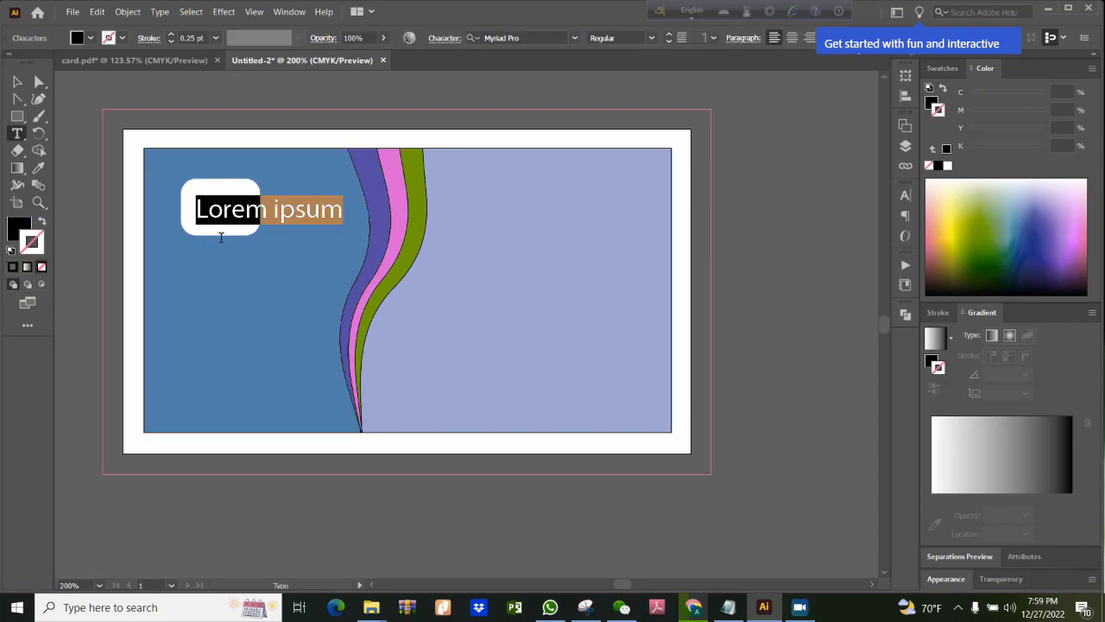
Replace the placeholder text with "LOGO" and resize it to fit inside the white rounded box.
{"action": "type", "text": "LOGO"}
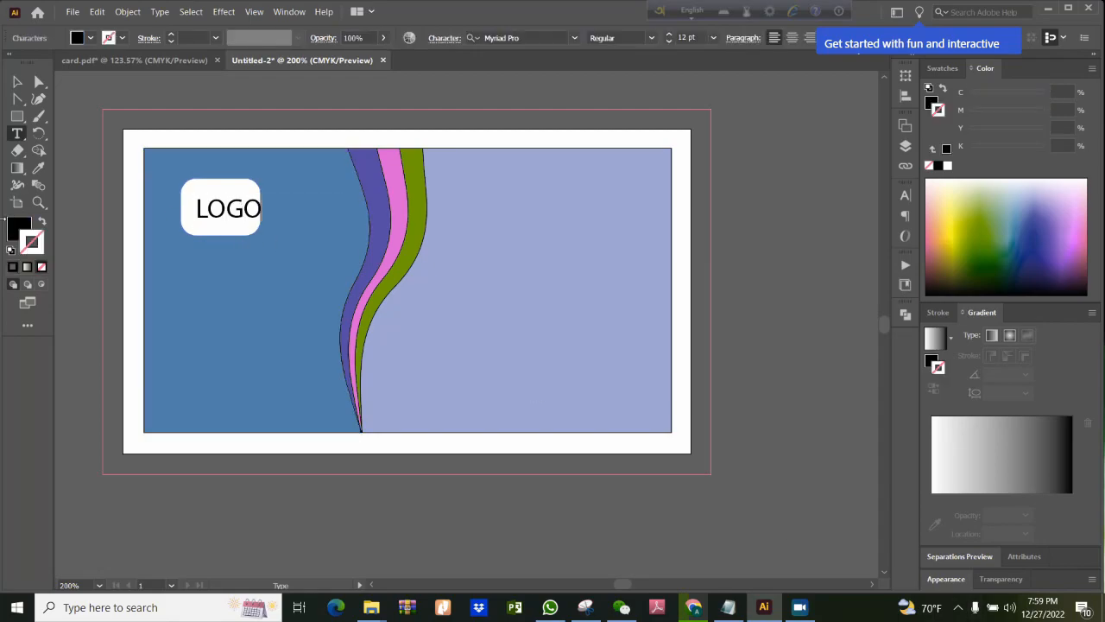
{"action": "left_click", "coordinate": [17, 81]}
{"action": "left_click", "coordinate": [190, 251]}
{"action": "left_click", "coordinate": [231, 215]}
{"action": "left_click_drag", "start_coordinate": [263, 194], "coordinate": [226, 206]}
{"action": "left_click", "coordinate": [288, 226]}
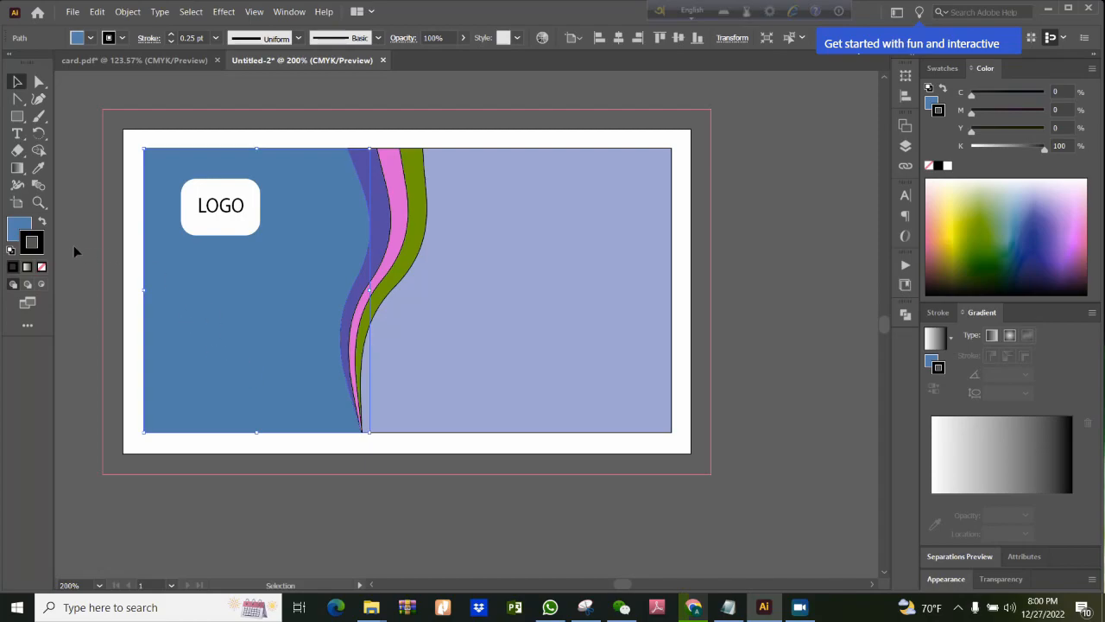
Draw an upright rectangle below the logo box and give it a magenta fill (M=100).
{"action": "left_click", "coordinate": [17, 117]}
{"action": "left_click_drag", "start_coordinate": [186, 300], "coordinate": [237, 384]}
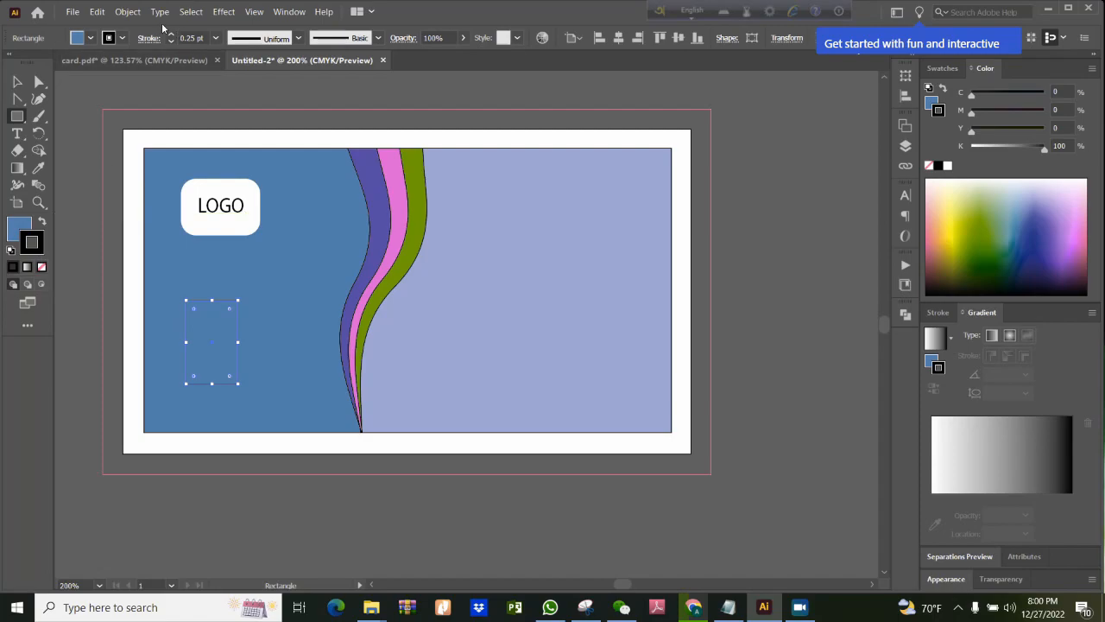
{"action": "left_click", "coordinate": [109, 39]}
{"action": "left_click", "coordinate": [116, 38]}
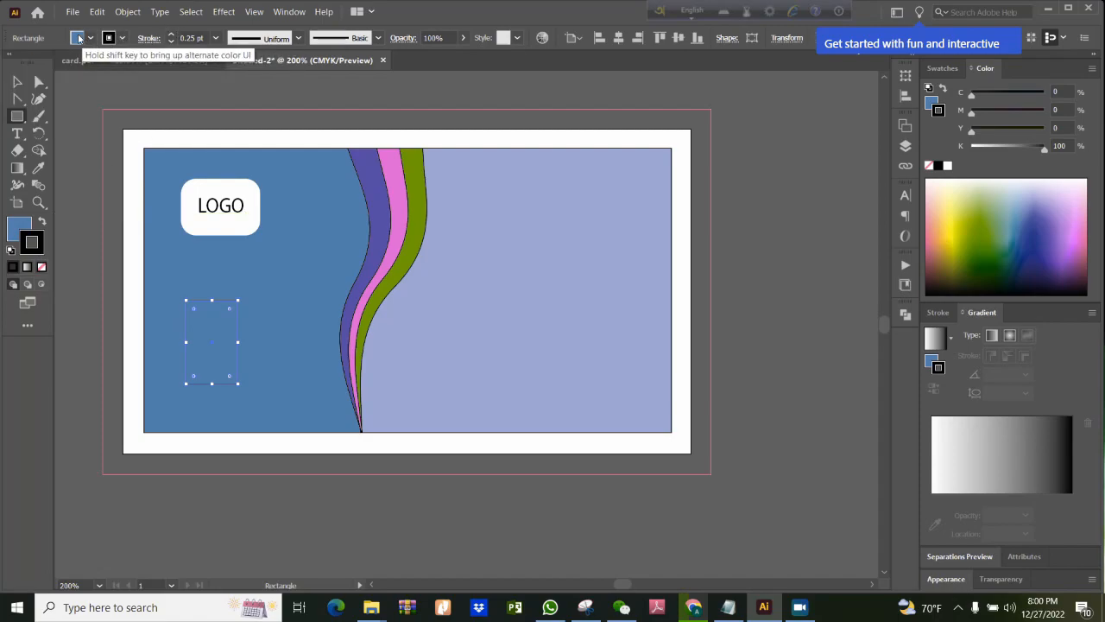
{"action": "left_click", "coordinate": [82, 38]}
{"action": "left_click", "coordinate": [40, 61]}
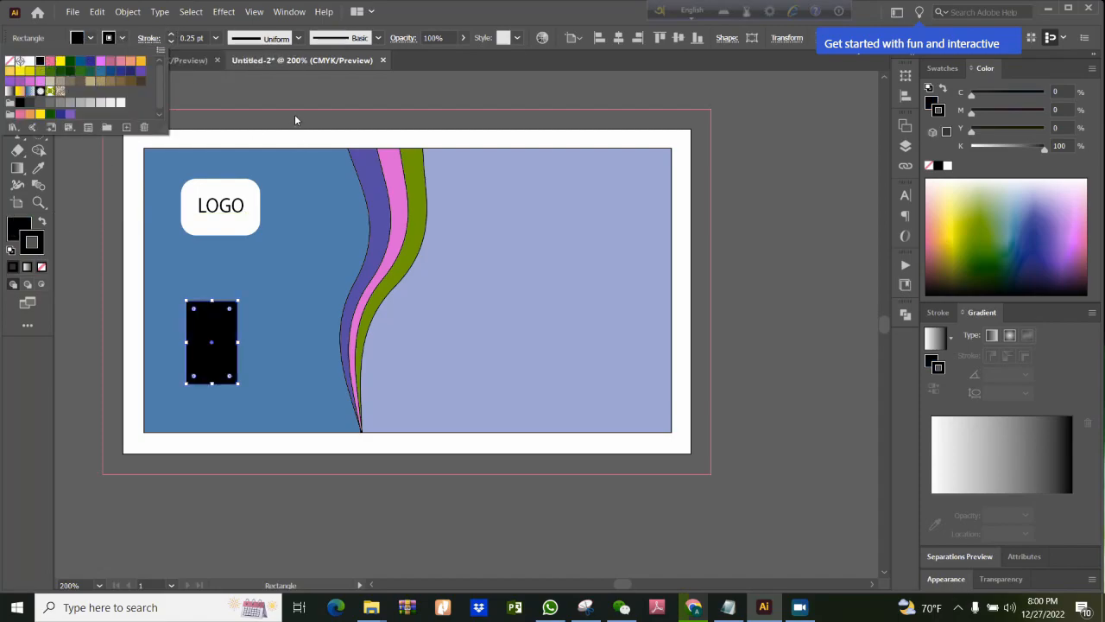
{"action": "left_click", "coordinate": [24, 229]}
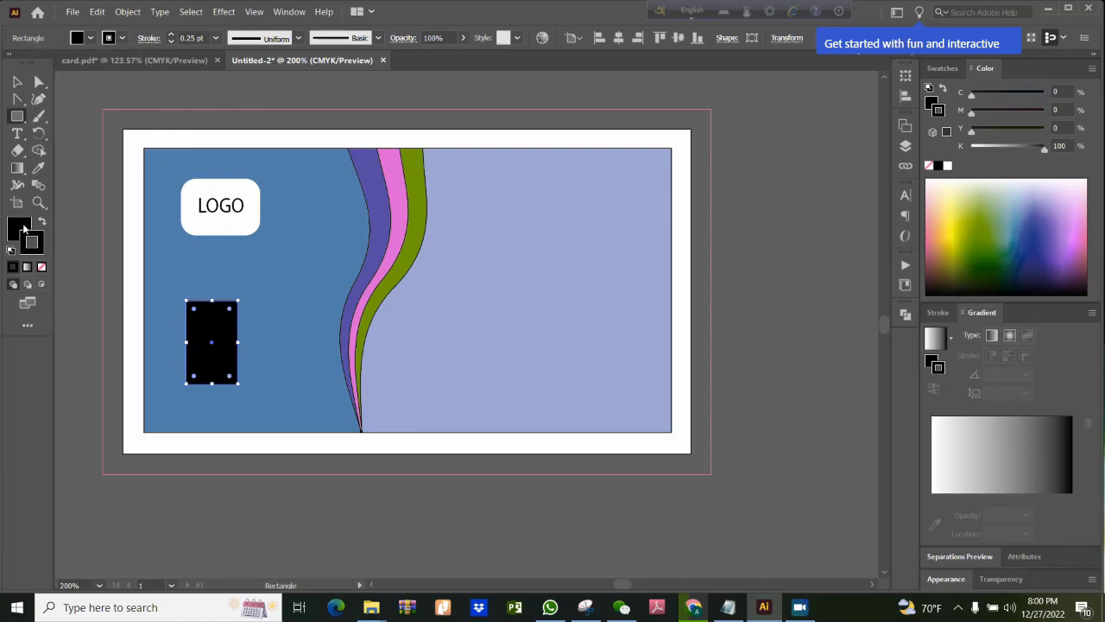
{"action": "left_click", "coordinate": [78, 39]}
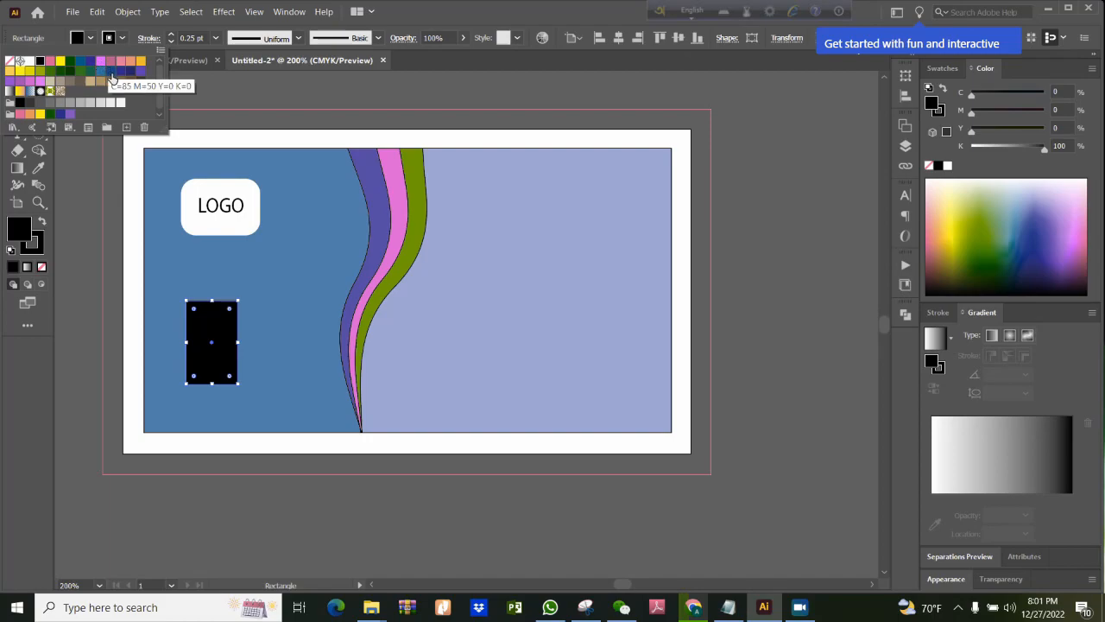
{"action": "left_click", "coordinate": [100, 60]}
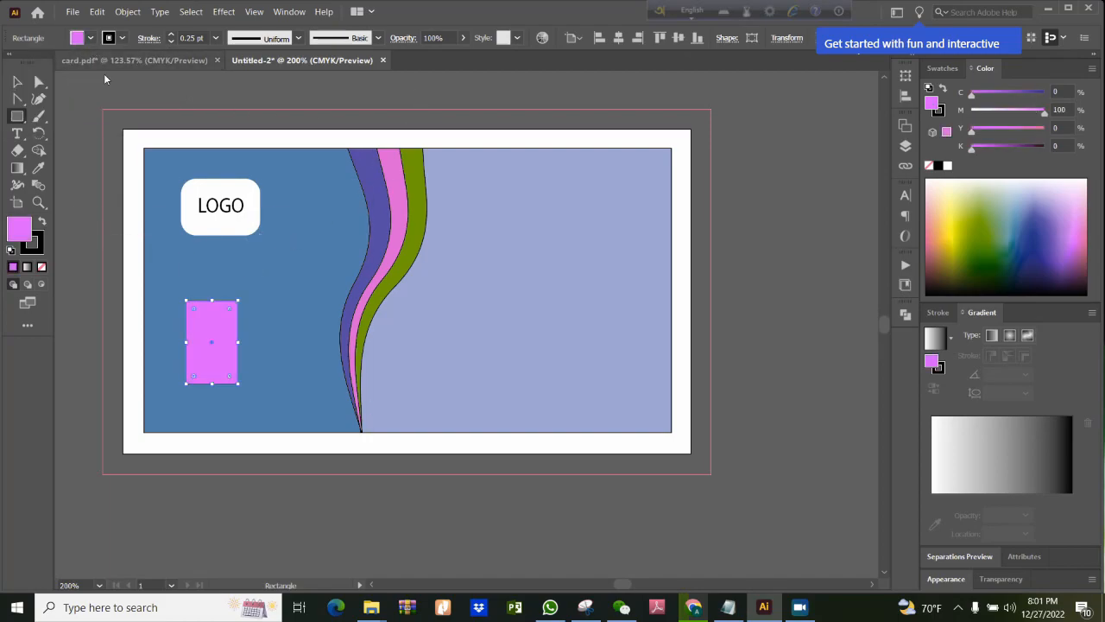
Draw a thin horizontal rectangle about 0.47 × 0.11 in just above the magenta rectangle.
{"action": "left_click", "coordinate": [16, 83]}
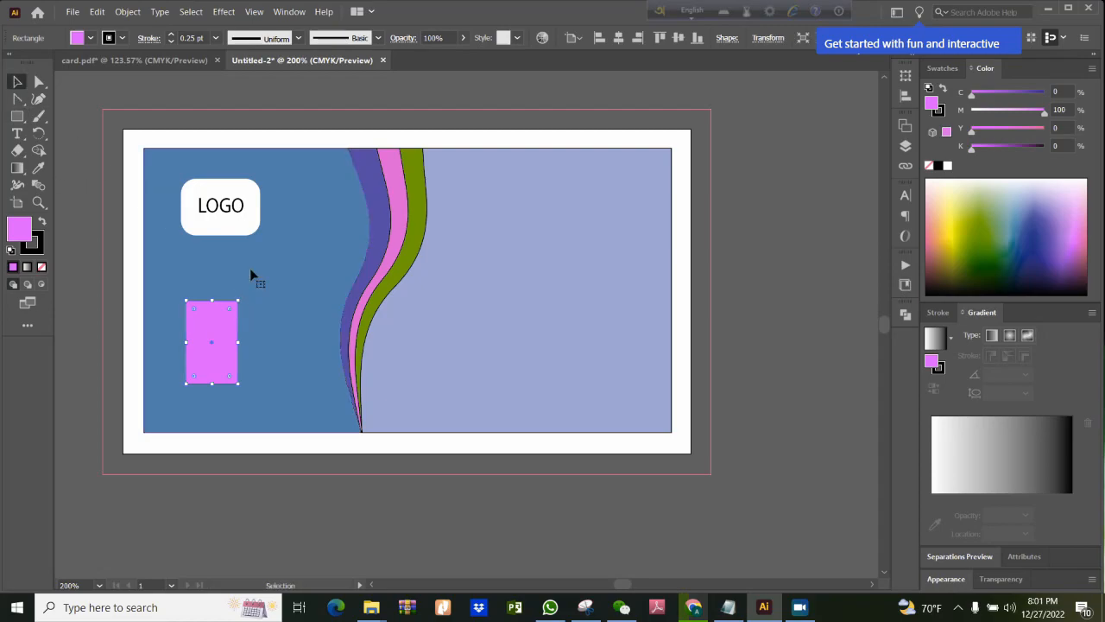
{"action": "left_click", "coordinate": [249, 269]}
{"action": "left_click", "coordinate": [17, 116]}
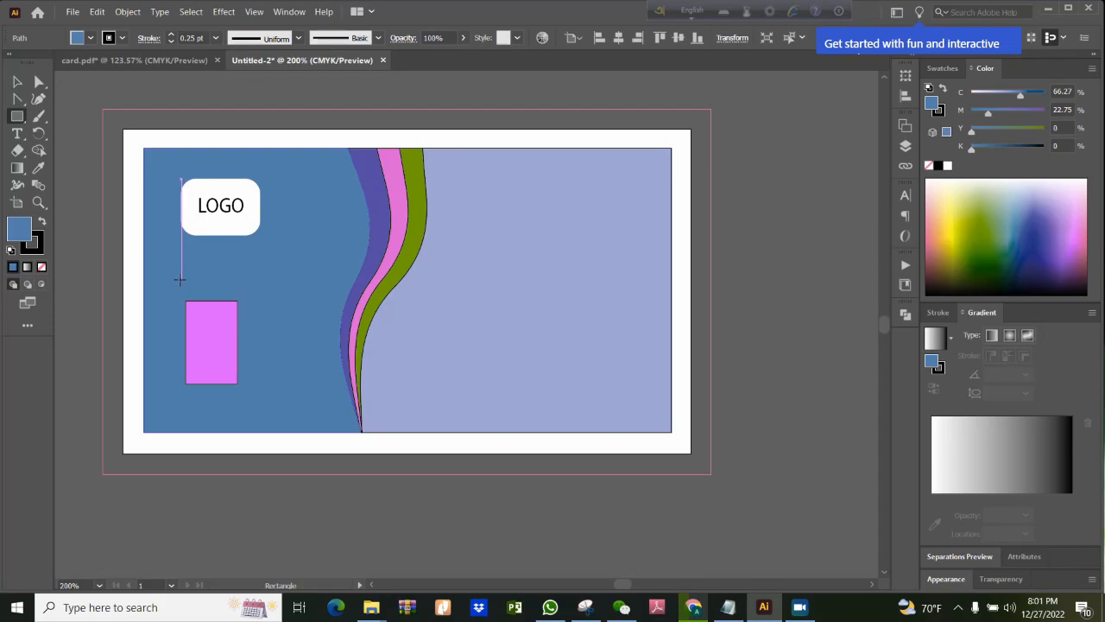
{"action": "left_click_drag", "start_coordinate": [179, 278], "coordinate": [256, 296]}
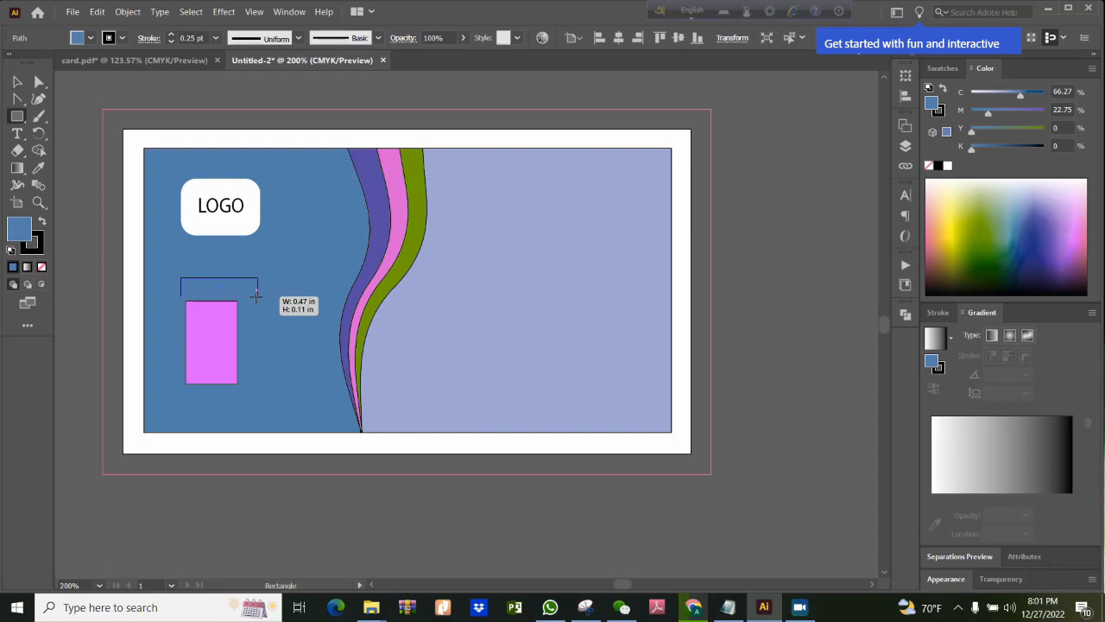
{"action": "left_click_drag", "start_coordinate": [255, 295], "coordinate": [256, 295]}
Resize the magenta rectangle to a square about 0.49 in wide, matching the width of the logo box.
{"action": "left_click", "coordinate": [17, 81]}
{"action": "left_click", "coordinate": [234, 344]}
{"action": "left_click_drag", "start_coordinate": [236, 343], "coordinate": [260, 342]}
{"action": "left_click_drag", "start_coordinate": [186, 343], "coordinate": [182, 343]}
{"action": "left_click_drag", "start_coordinate": [222, 383], "coordinate": [221, 370]}
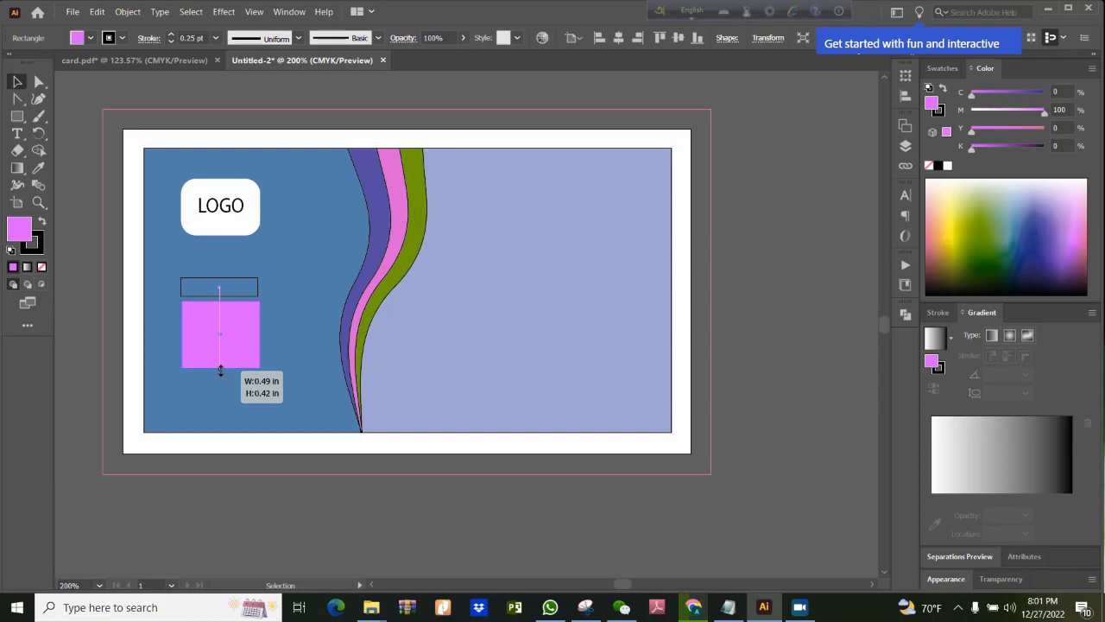
{"action": "left_click_drag", "start_coordinate": [221, 370], "coordinate": [219, 373]}
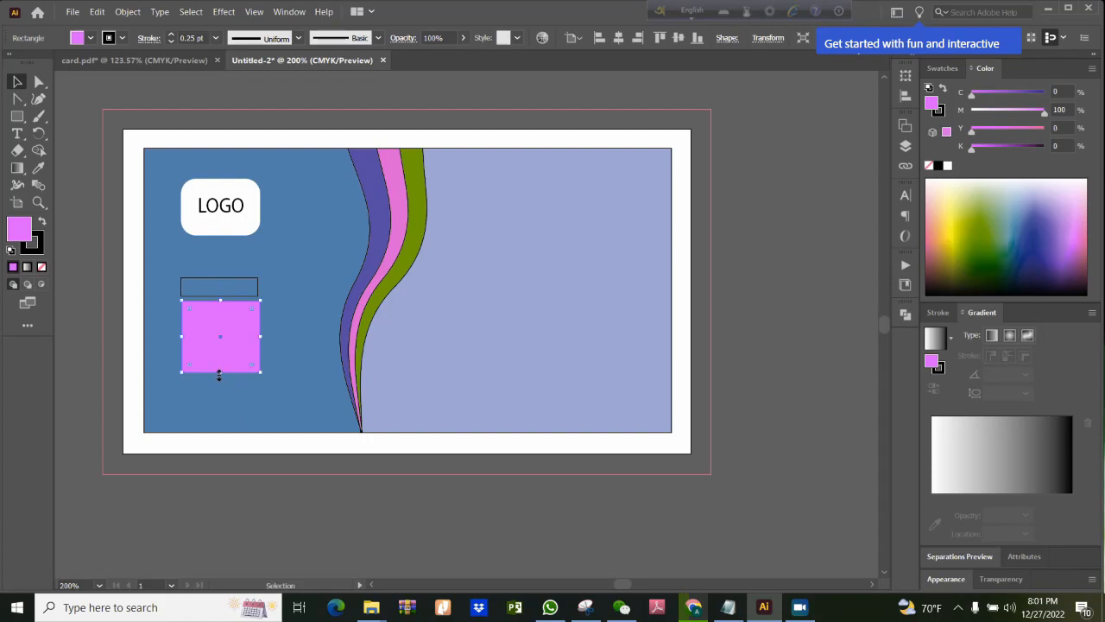
{"action": "double_click", "coordinate": [207, 353]}
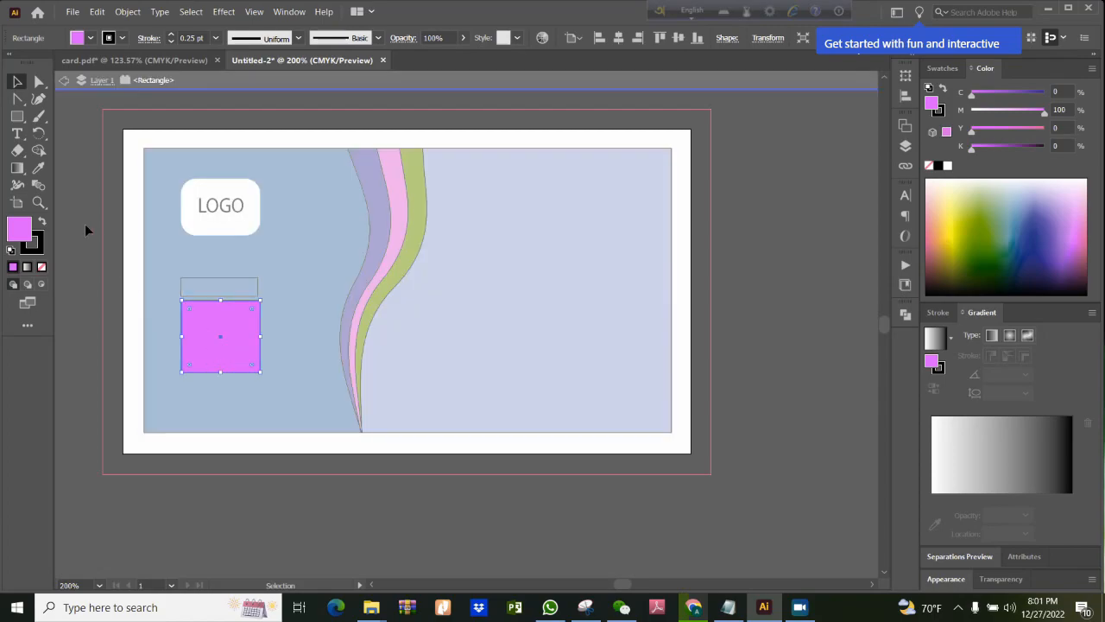
{"action": "left_click_drag", "start_coordinate": [221, 372], "coordinate": [221, 380]}
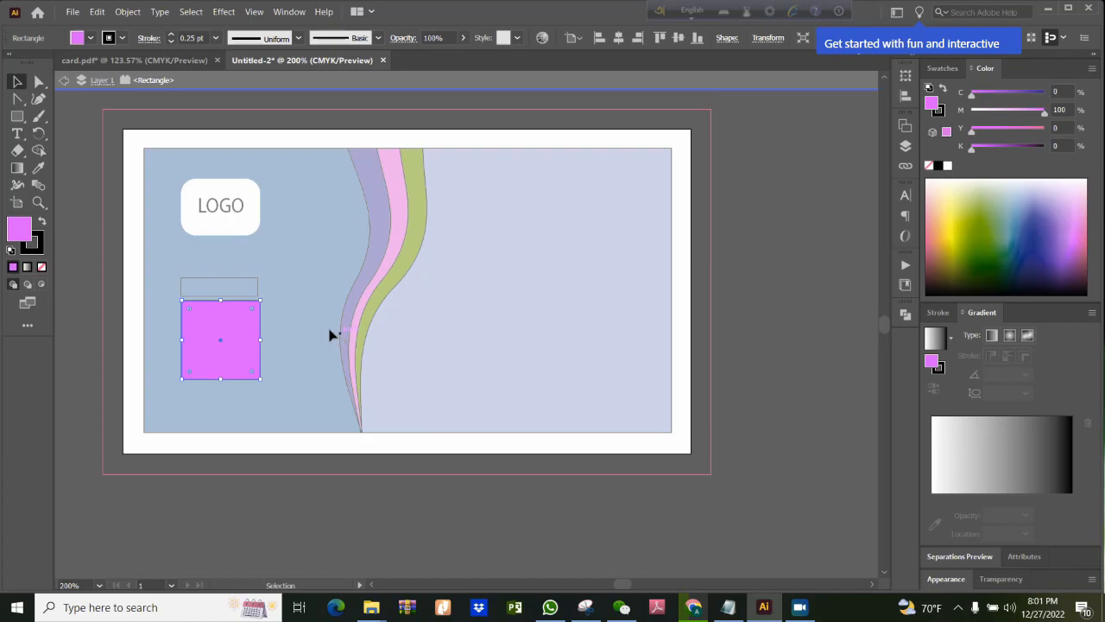
{"action": "left_click", "coordinate": [338, 337]}
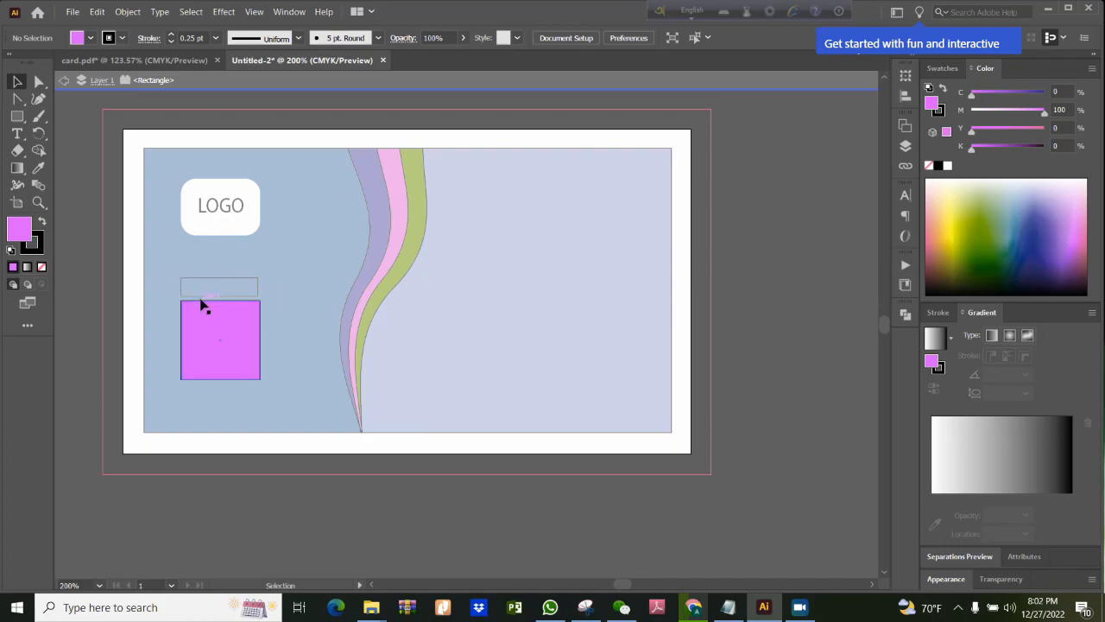
{"action": "key", "text": "Escape"}
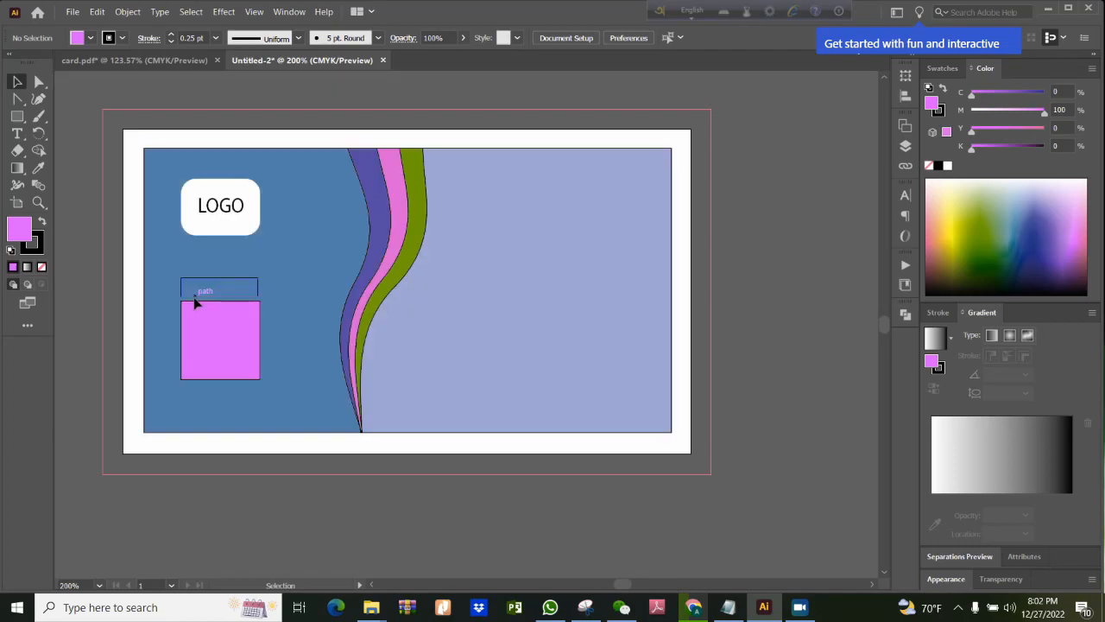
Fill the thin rectangle above the square with the same magenta (M=100).
{"action": "left_click", "coordinate": [251, 279]}
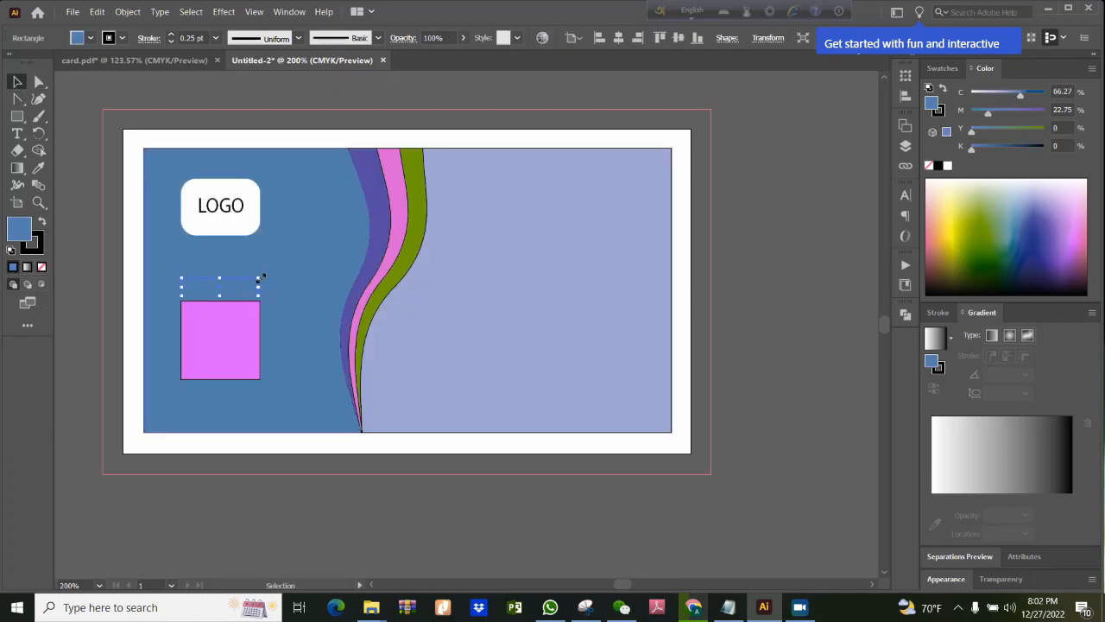
{"action": "left_click", "coordinate": [89, 38]}
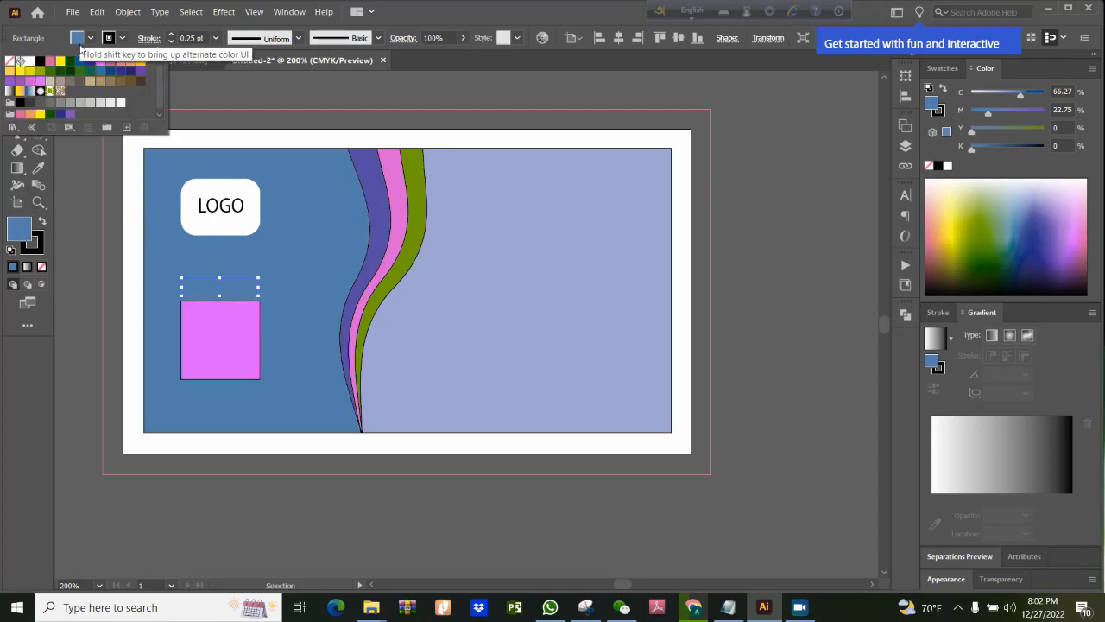
{"action": "left_click", "coordinate": [100, 60]}
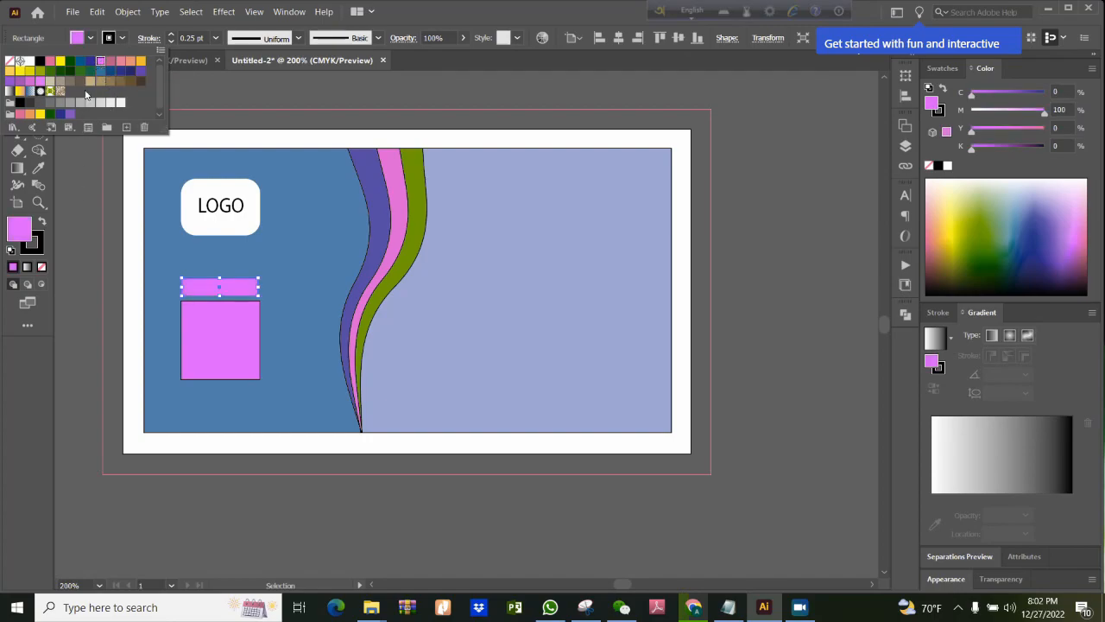
Try black on the thin rectangle and return its fill to magenta.
{"action": "left_click", "coordinate": [39, 238]}
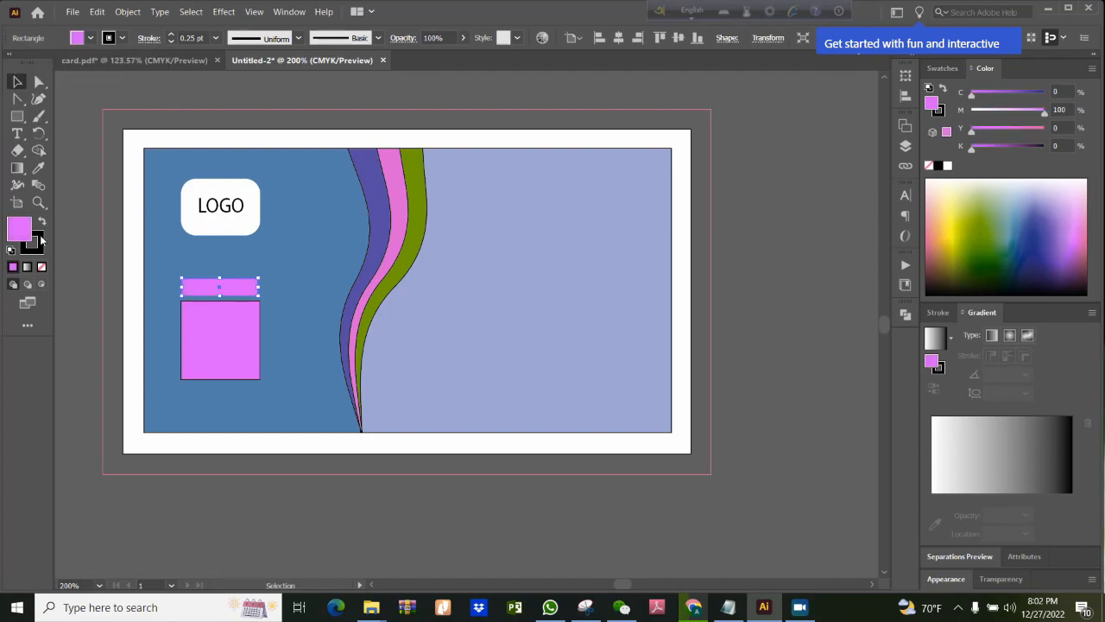
{"action": "left_click", "coordinate": [123, 39]}
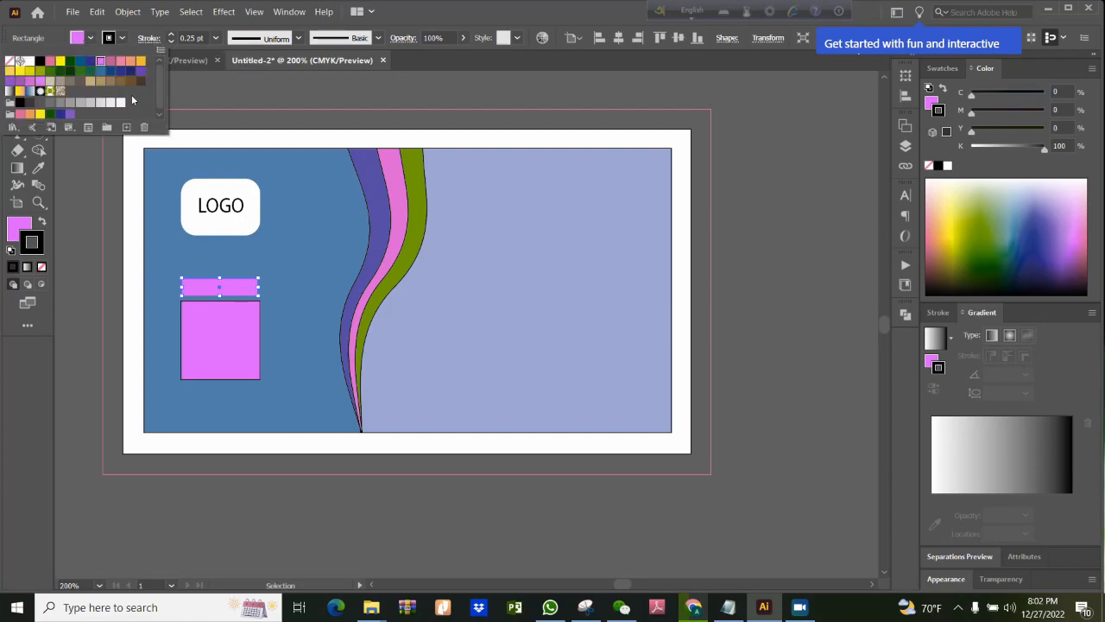
{"action": "left_click", "coordinate": [40, 61]}
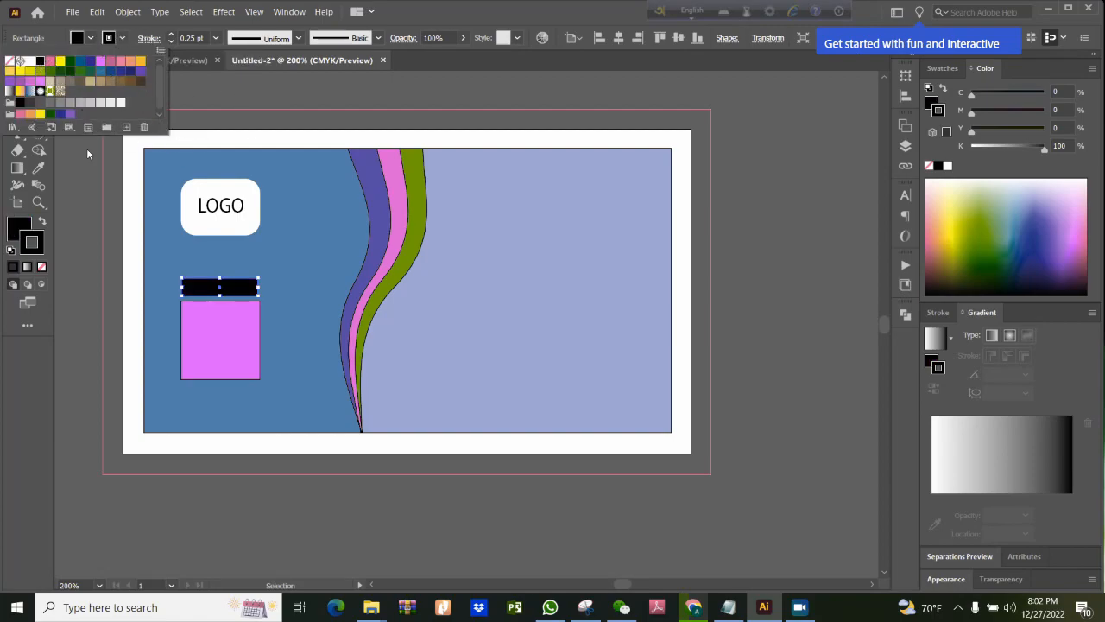
{"action": "left_click", "coordinate": [29, 226]}
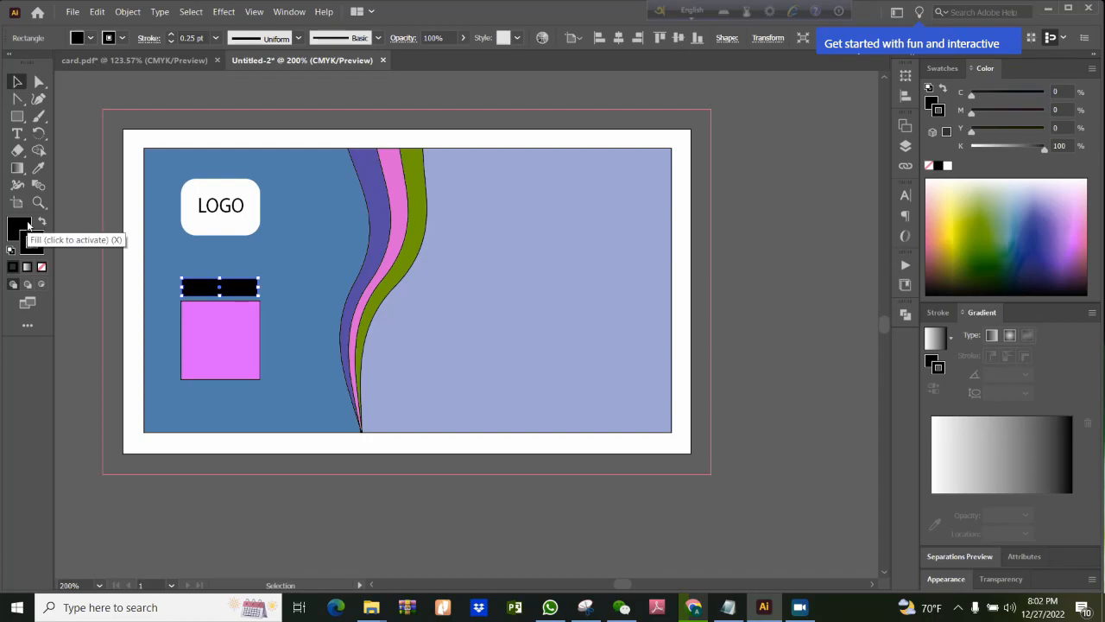
{"action": "left_click", "coordinate": [27, 232]}
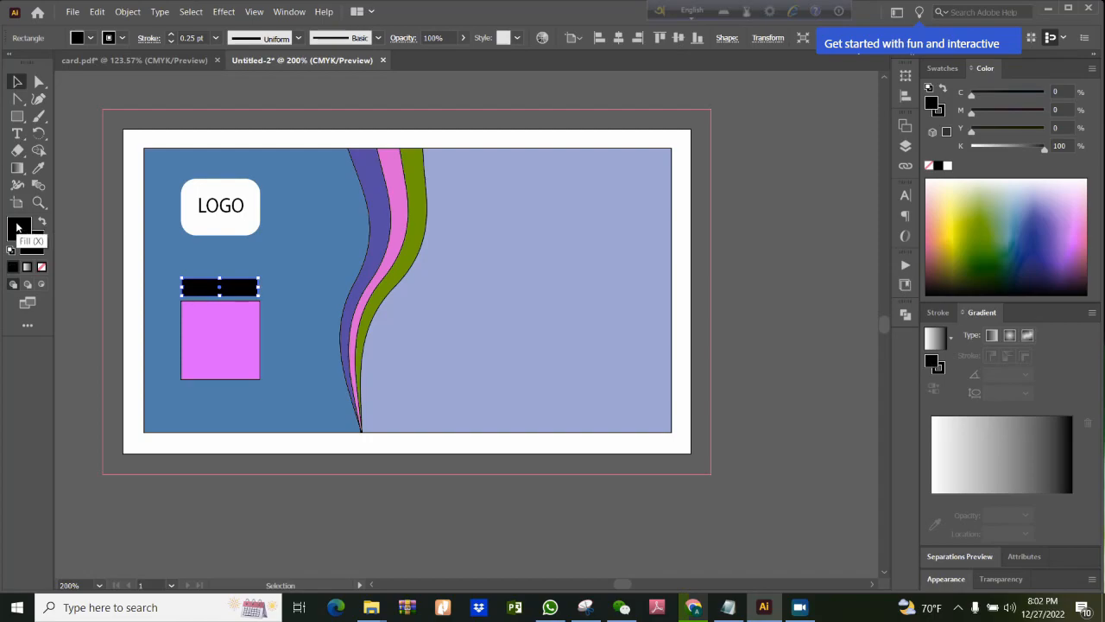
{"action": "left_click", "coordinate": [78, 39]}
{"action": "left_click", "coordinate": [97, 69]}
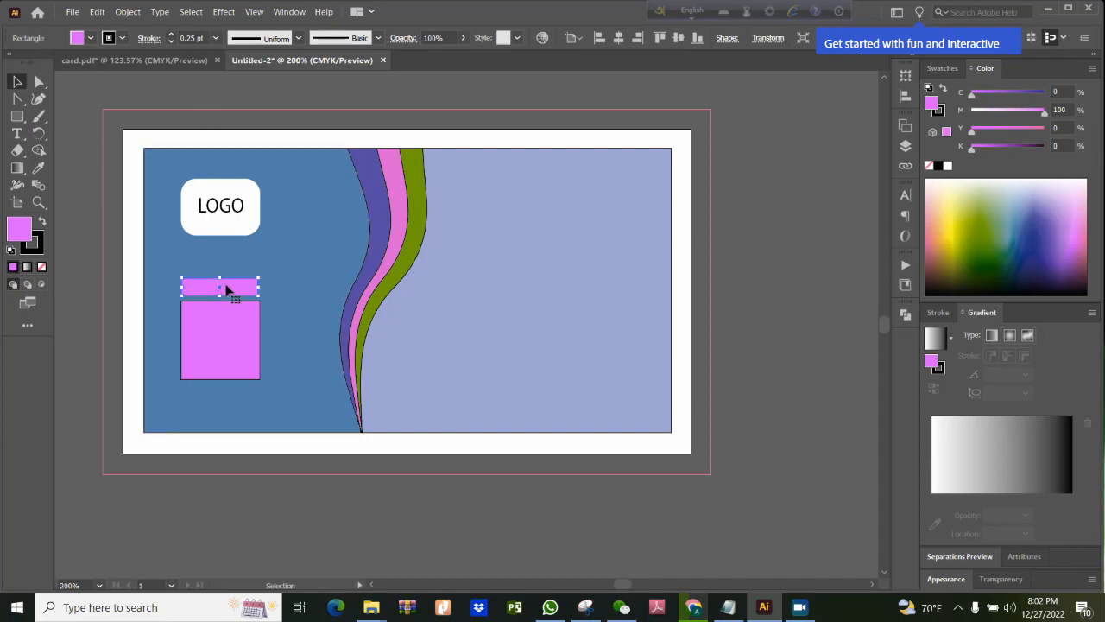
Duplicate the thin magenta rectangle directly above itself and rotate the copy to stand vertically.
{"action": "left_click_drag", "start_coordinate": [226, 291], "coordinate": [218, 268]}
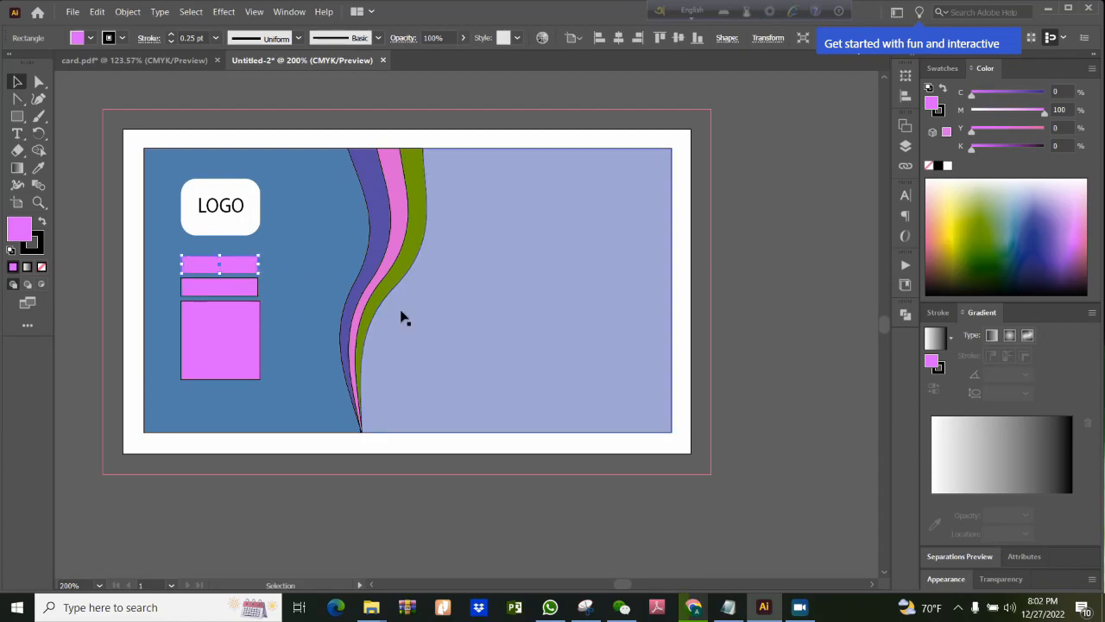
{"action": "double_click", "coordinate": [39, 134]}
{"action": "left_click", "coordinate": [563, 359]}
{"action": "key", "text": "v"}
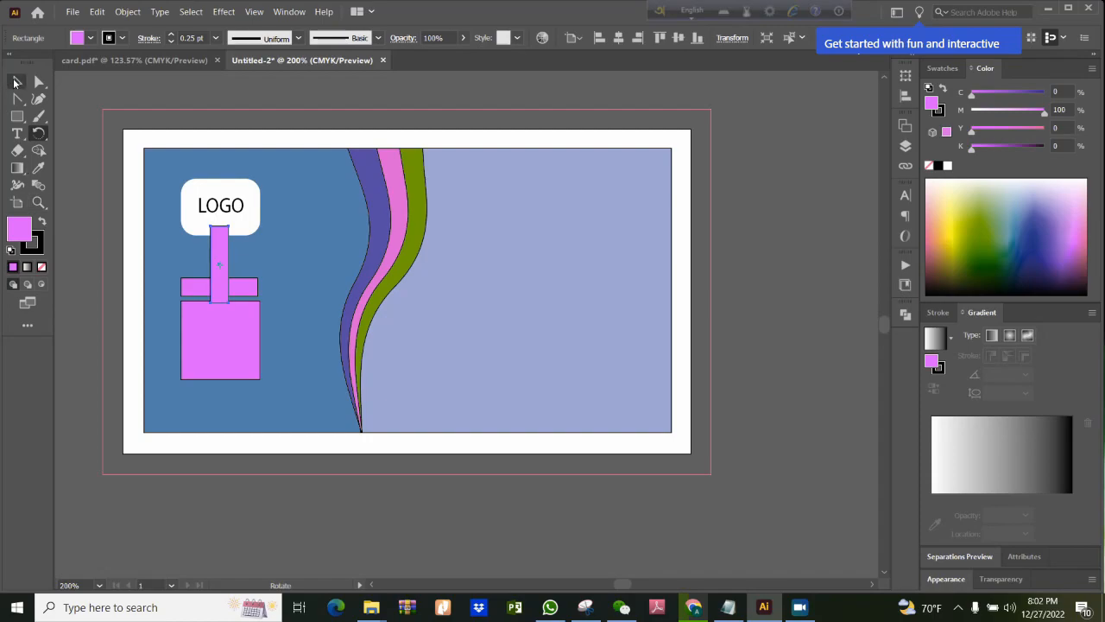
Align the magenta square and both thin bars on their horizontal and vertical centers to form a cross over the square.
{"action": "left_click", "coordinate": [244, 372]}
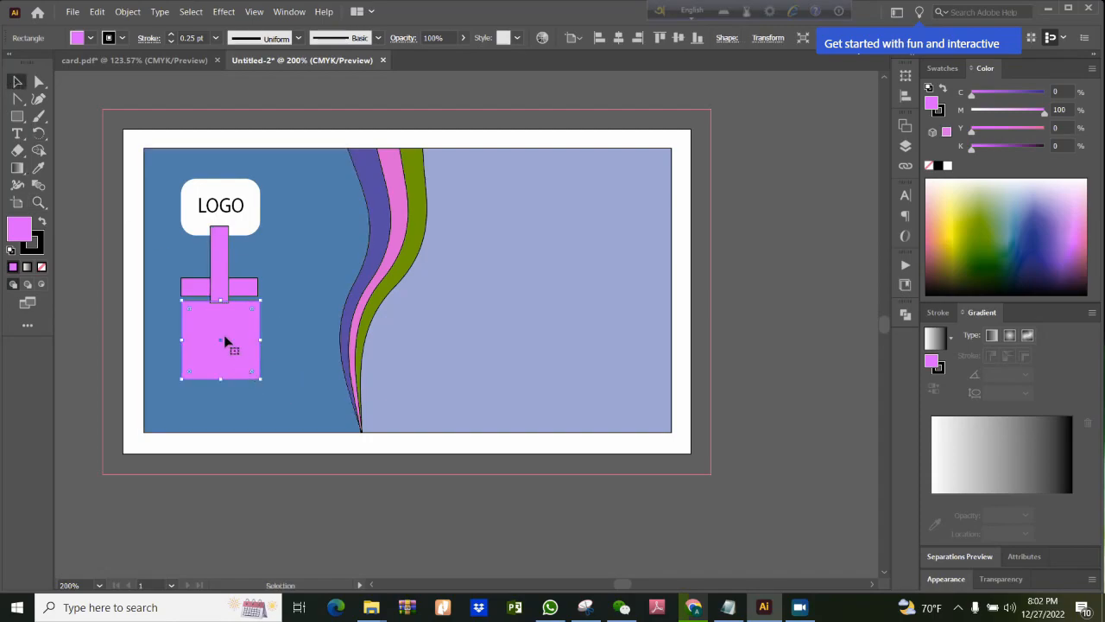
{"action": "left_click", "coordinate": [202, 292], "text": "shift"}
{"action": "left_click", "coordinate": [217, 277], "text": "shift"}
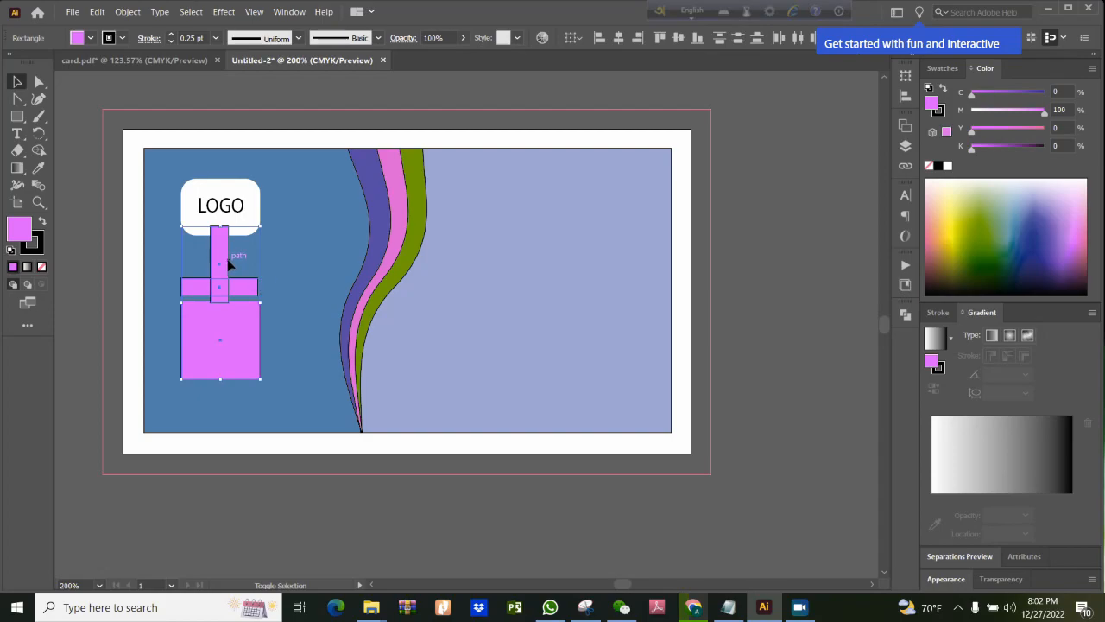
{"action": "left_click", "coordinate": [626, 43]}
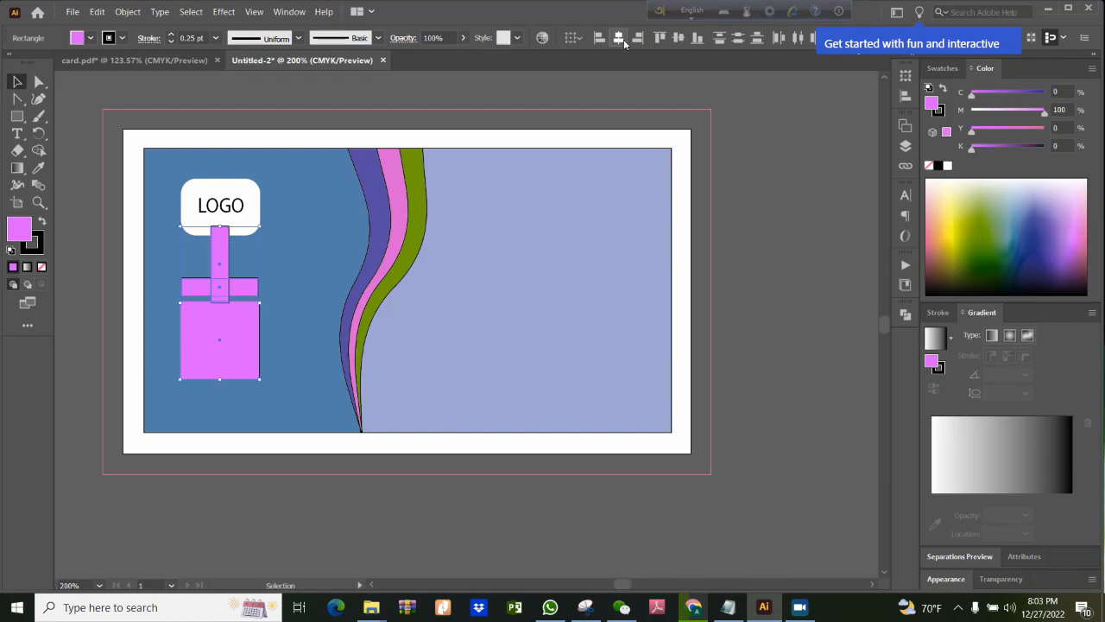
{"action": "left_click", "coordinate": [684, 38]}
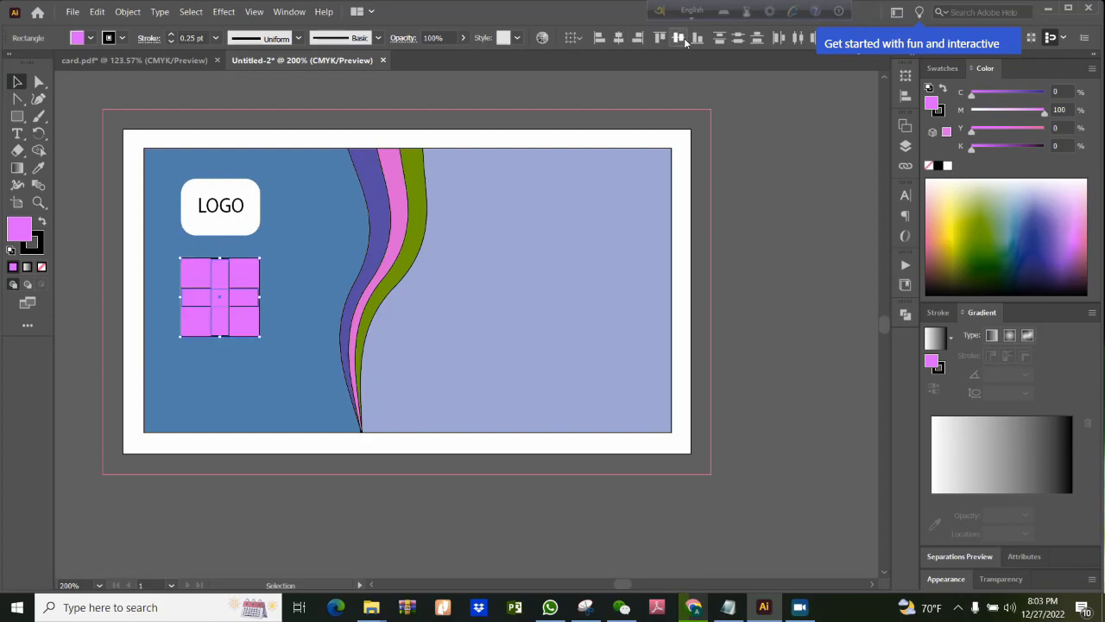
Lengthen the horizontal and vertical bars so their ends extend slightly beyond the edges of the square.
{"action": "left_click", "coordinate": [346, 281]}
{"action": "left_click", "coordinate": [258, 298]}
{"action": "left_click_drag", "start_coordinate": [260, 298], "coordinate": [260, 298]}
{"action": "left_click_drag", "start_coordinate": [182, 298], "coordinate": [175, 298]}
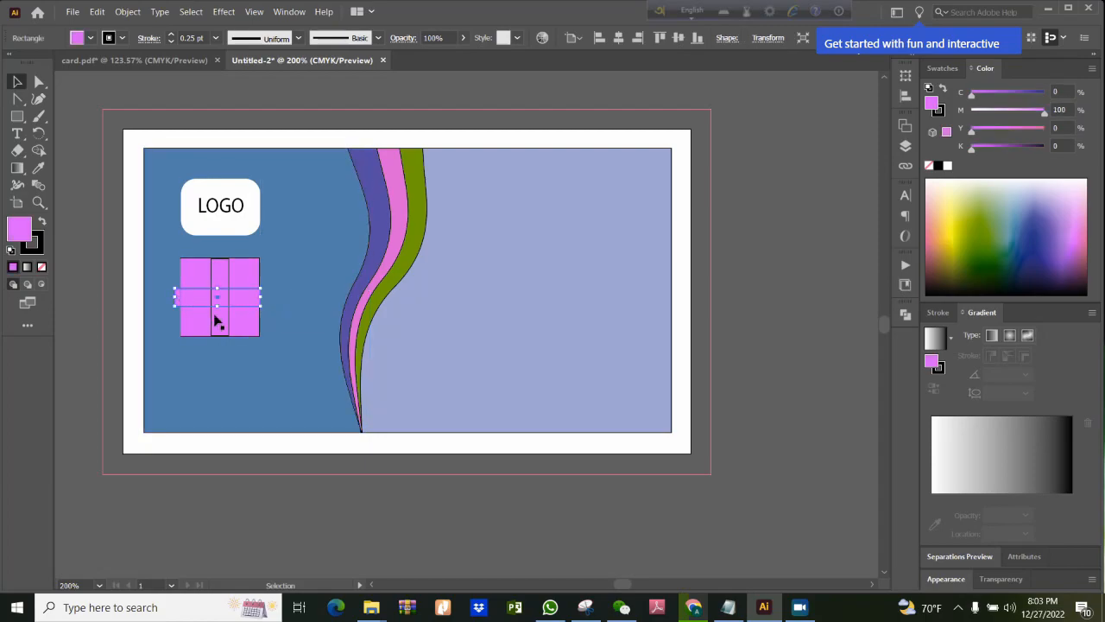
{"action": "left_click", "coordinate": [272, 311]}
{"action": "left_click", "coordinate": [226, 270]}
{"action": "left_click_drag", "start_coordinate": [221, 261], "coordinate": [221, 255]}
{"action": "left_click_drag", "start_coordinate": [220, 334], "coordinate": [221, 340]}
{"action": "left_click", "coordinate": [293, 348]}
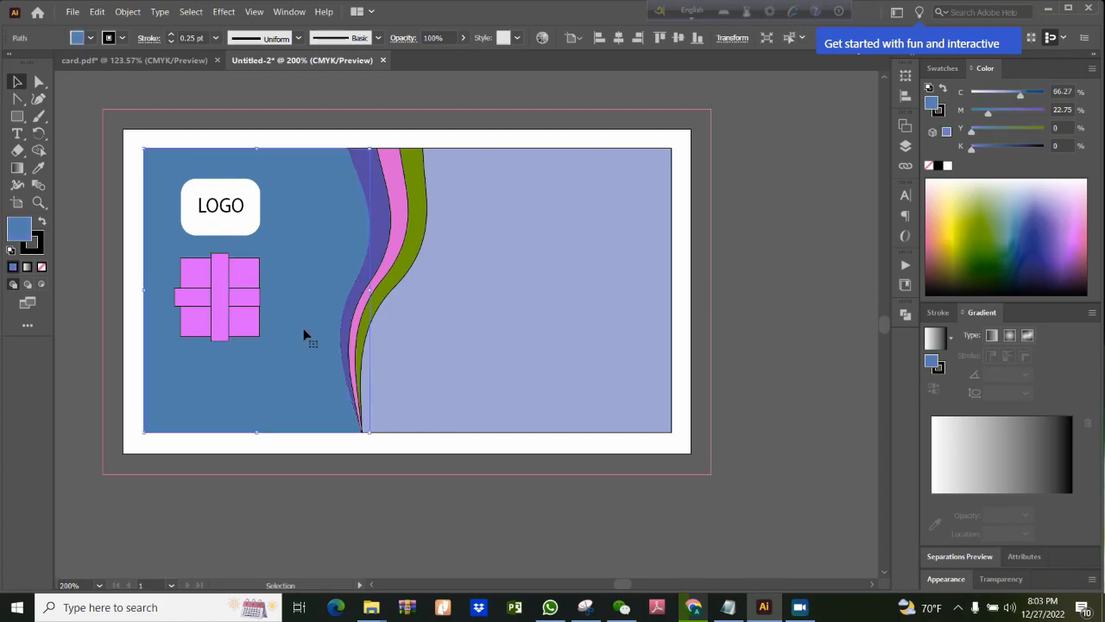
{"action": "left_click", "coordinate": [246, 325], "text": "shift"}
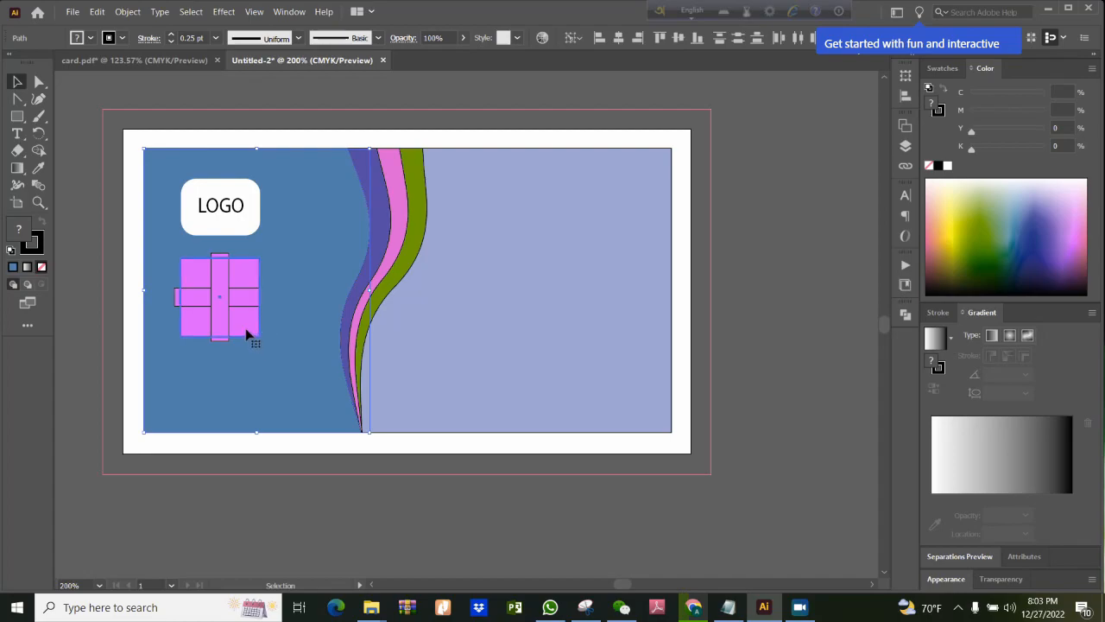
{"action": "left_click", "coordinate": [119, 107]}
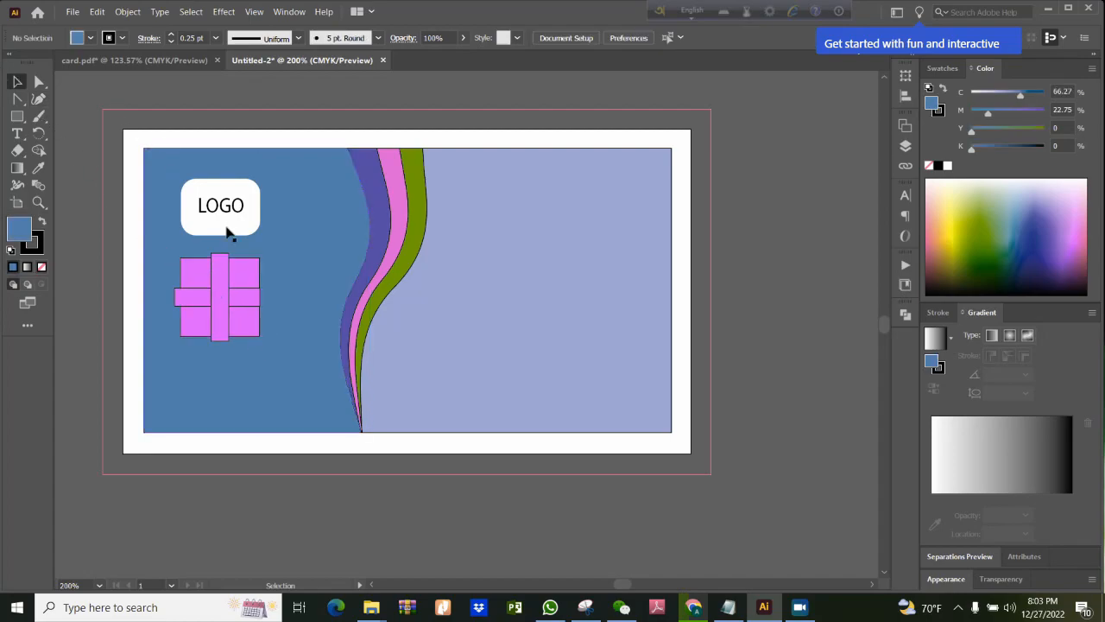
Cut both crossing bars out of the magenta square with Pathfinder Minus Front, leaving four small squares.
{"action": "left_click", "coordinate": [256, 326]}
{"action": "left_click", "coordinate": [231, 327], "text": "shift"}
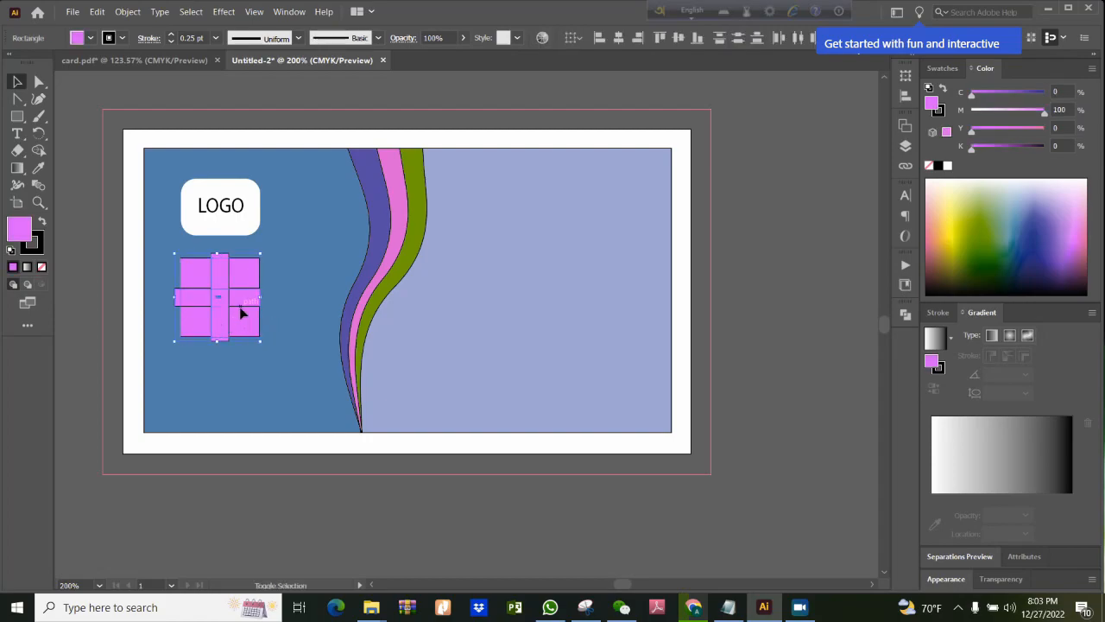
{"action": "left_click", "coordinate": [905, 314]}
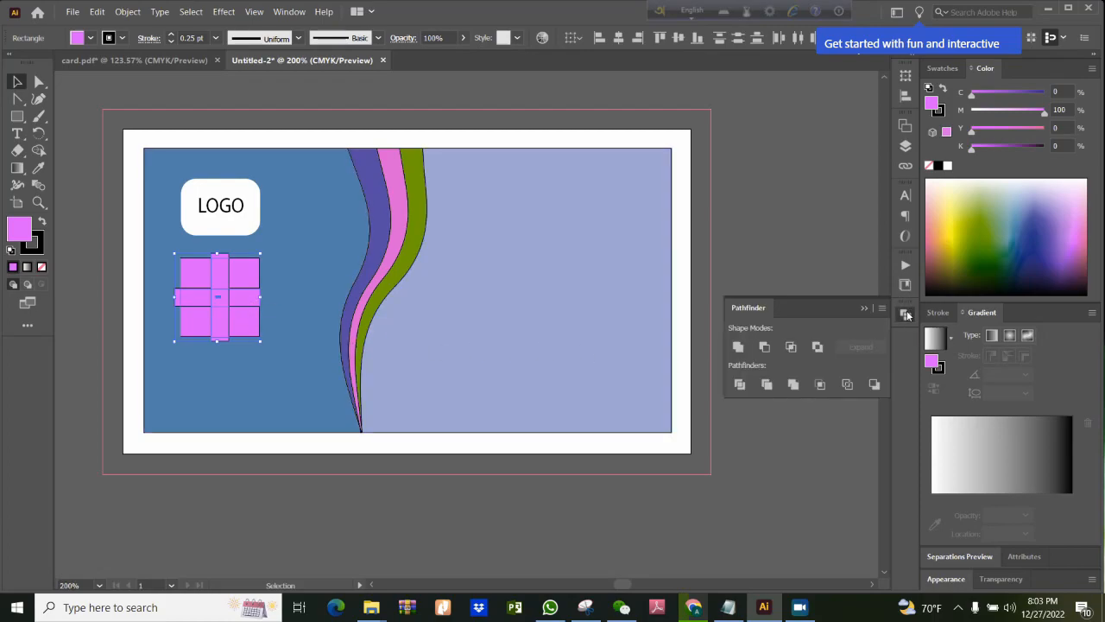
{"action": "left_click", "coordinate": [764, 347]}
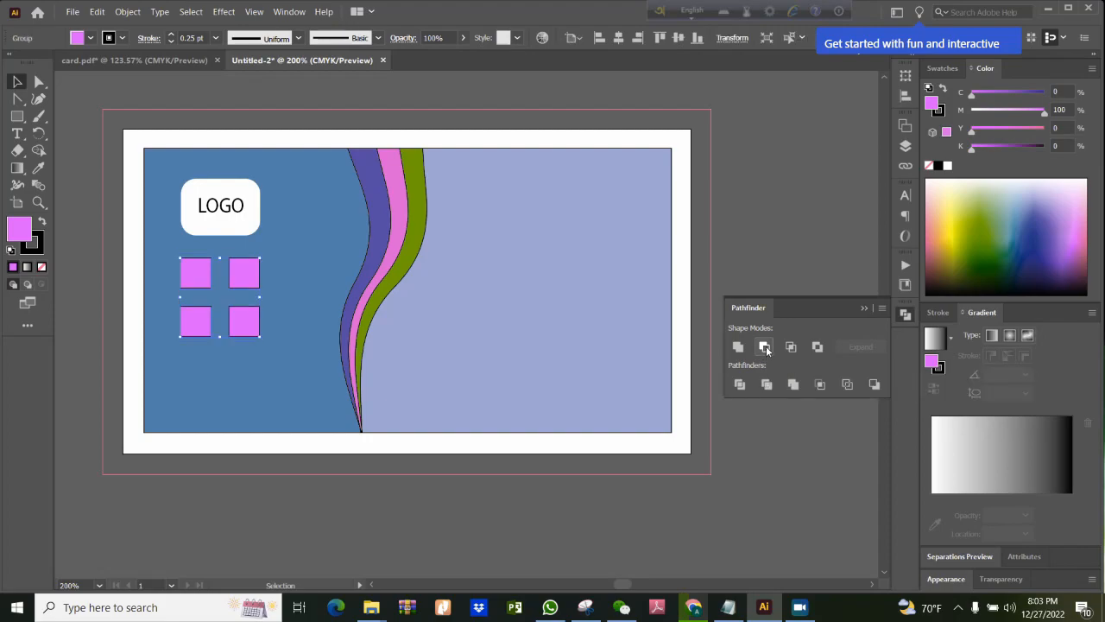
{"action": "left_click", "coordinate": [755, 274]}
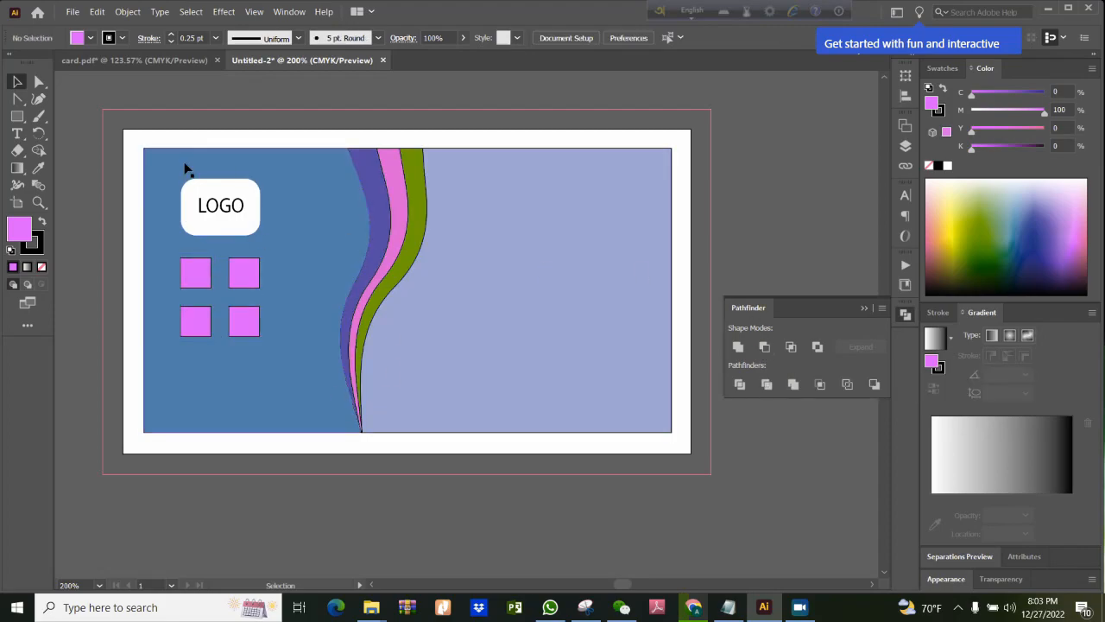
Shrink the group of four magenta squares and move it to the upper outer corner of the card's light blue side.
{"action": "left_click", "coordinate": [246, 337]}
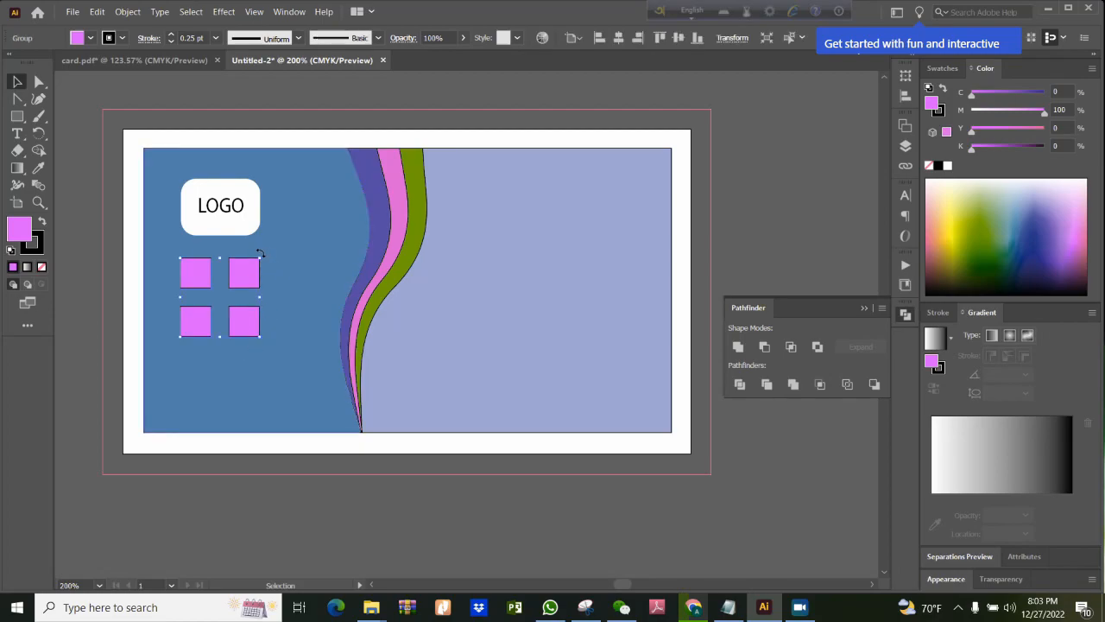
{"action": "left_click_drag", "start_coordinate": [259, 258], "coordinate": [645, 178]}
{"action": "left_click", "coordinate": [589, 264]}
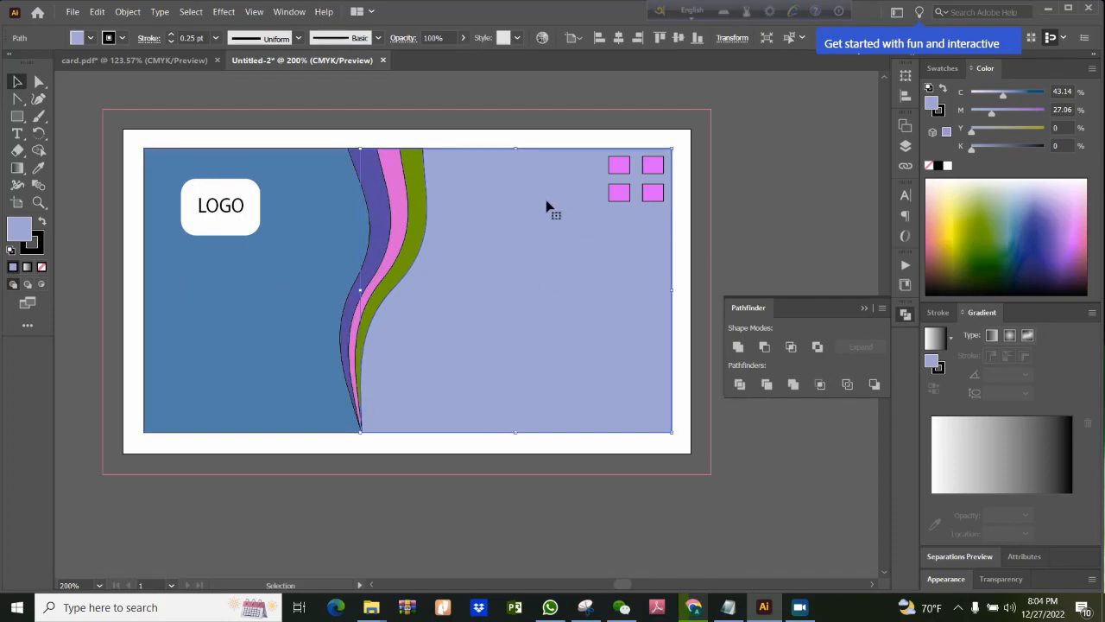
Add the text "Company Name" directly below the logo box on the blue side of the card.
{"action": "left_click", "coordinate": [17, 135]}
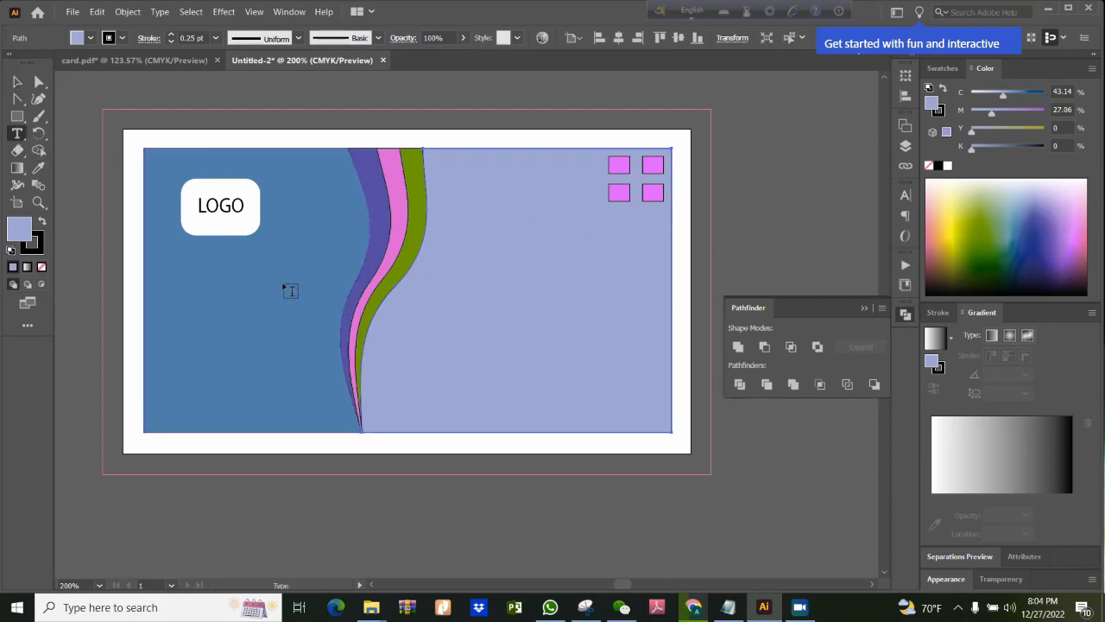
{"action": "left_click", "coordinate": [168, 268]}
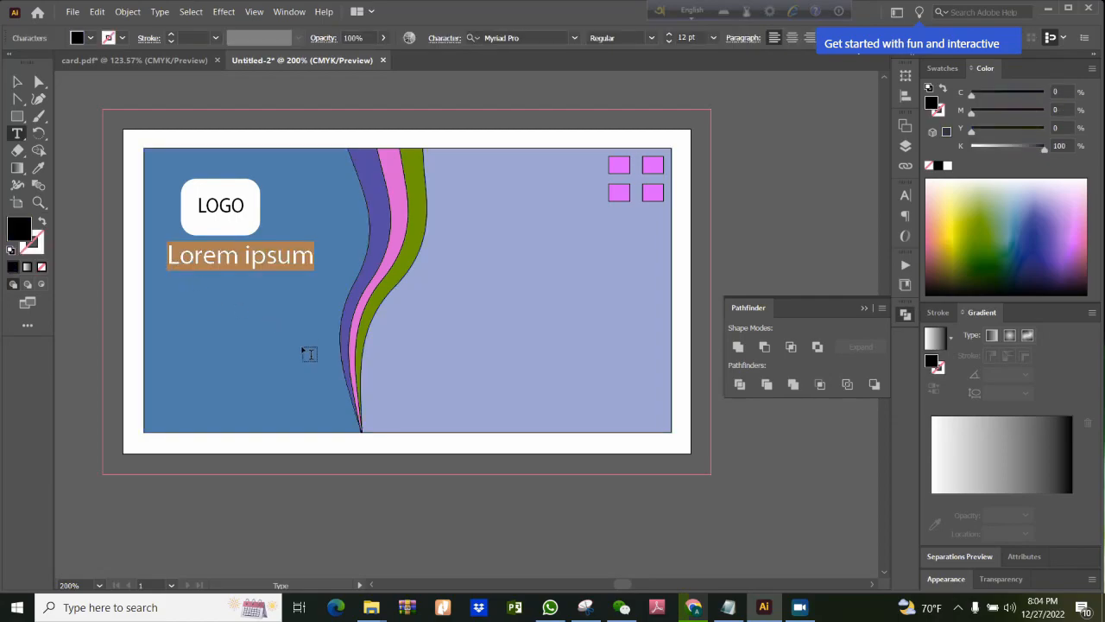
{"action": "type", "text": "Company"}
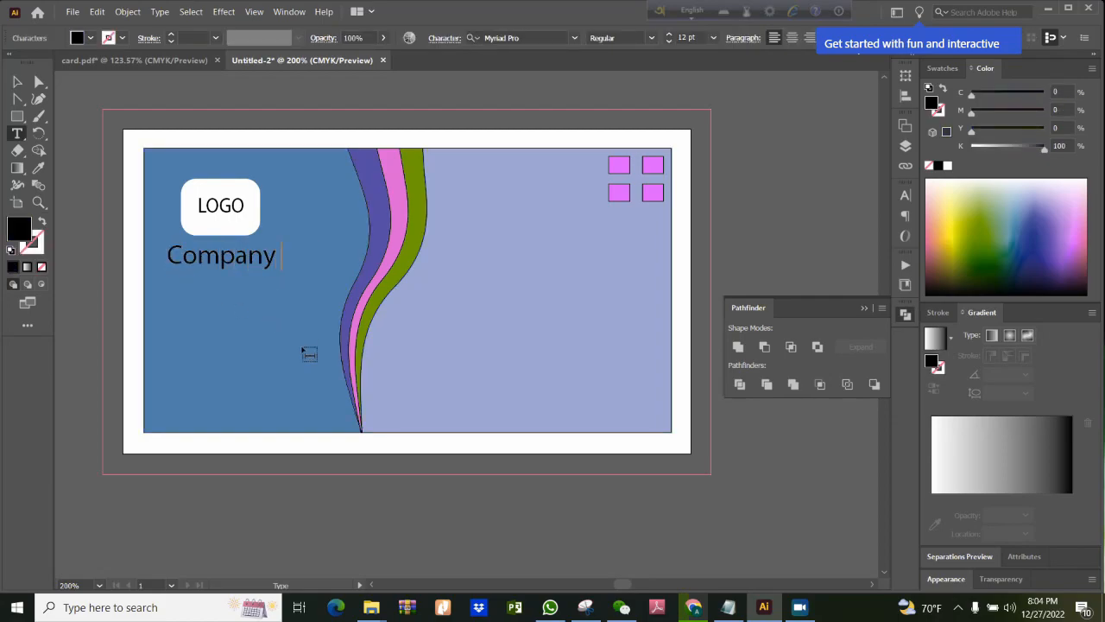
{"action": "type", "text": " Name"}
{"action": "left_click", "coordinate": [16, 82]}
{"action": "left_click", "coordinate": [267, 353]}
Fill the "Company Name" text with white.
{"action": "left_click", "coordinate": [240, 261]}
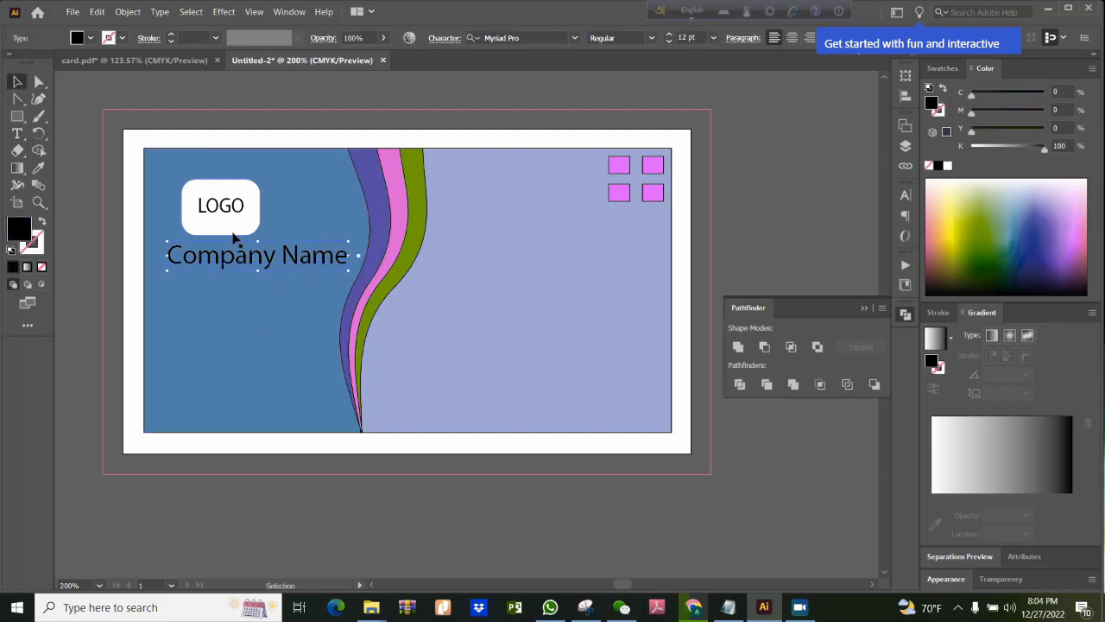
{"action": "left_click", "coordinate": [864, 307]}
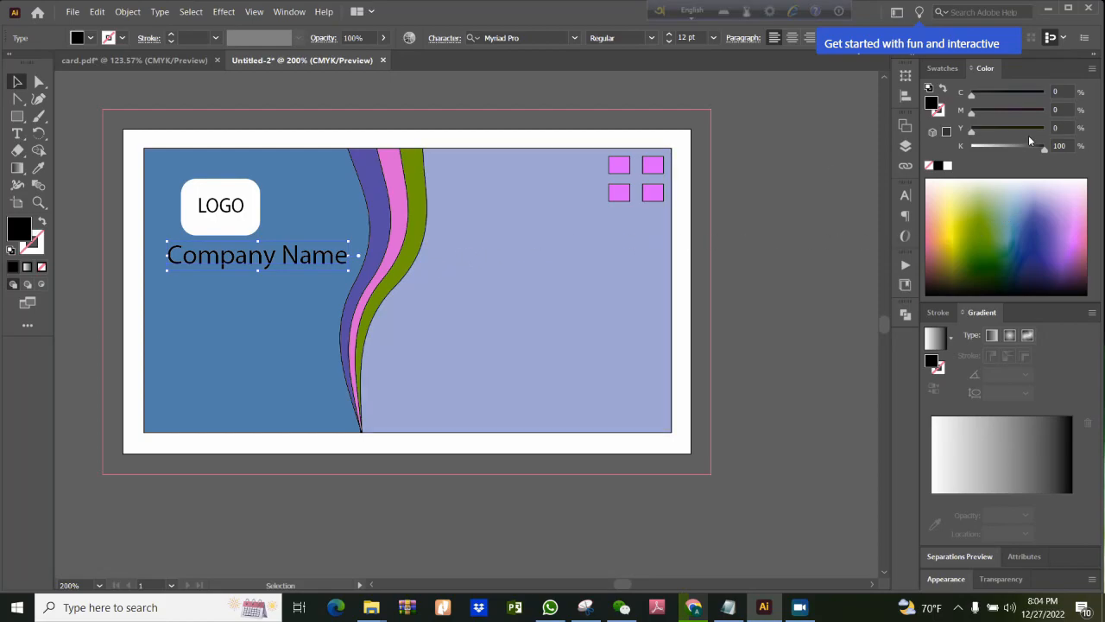
{"action": "left_click", "coordinate": [947, 165]}
{"action": "left_click", "coordinate": [776, 298]}
Duplicate the company name text directly below itself and change the copy to "Website:".
{"action": "left_click", "coordinate": [237, 264]}
{"action": "left_click_drag", "start_coordinate": [255, 259], "coordinate": [256, 281]}
{"action": "key", "text": "t"}
{"action": "left_click_drag", "start_coordinate": [349, 280], "coordinate": [149, 282]}
{"action": "type", "text": "Website:"}
{"action": "key", "text": "Escape"}
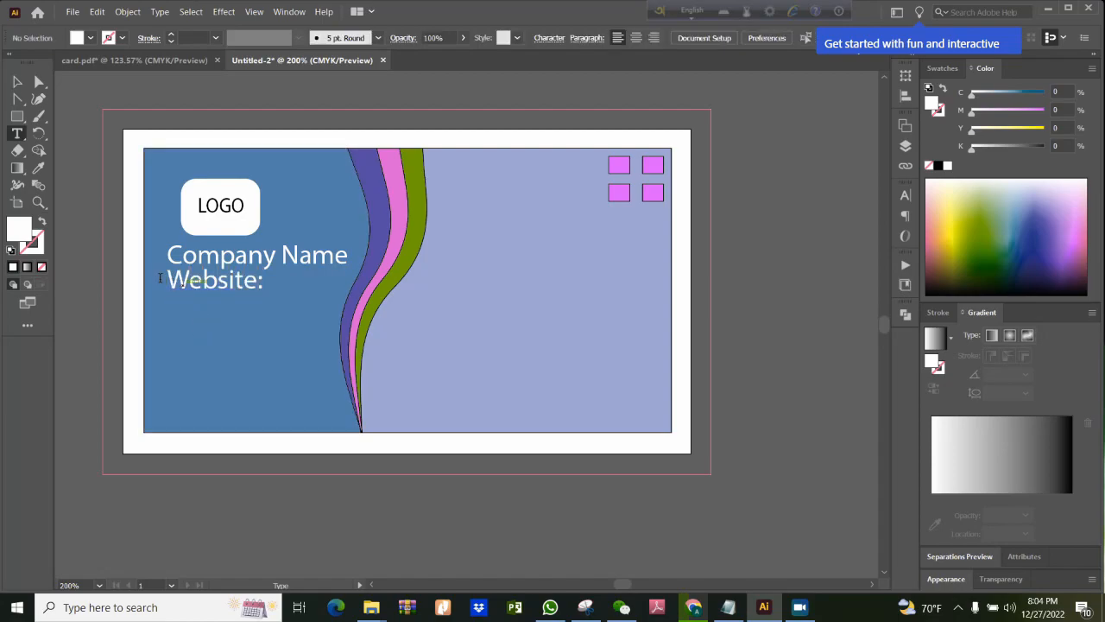
Duplicate the "Website:" text below itself and change the copy to "Head Office:".
{"action": "left_click", "coordinate": [16, 82]}
{"action": "left_click", "coordinate": [177, 292]}
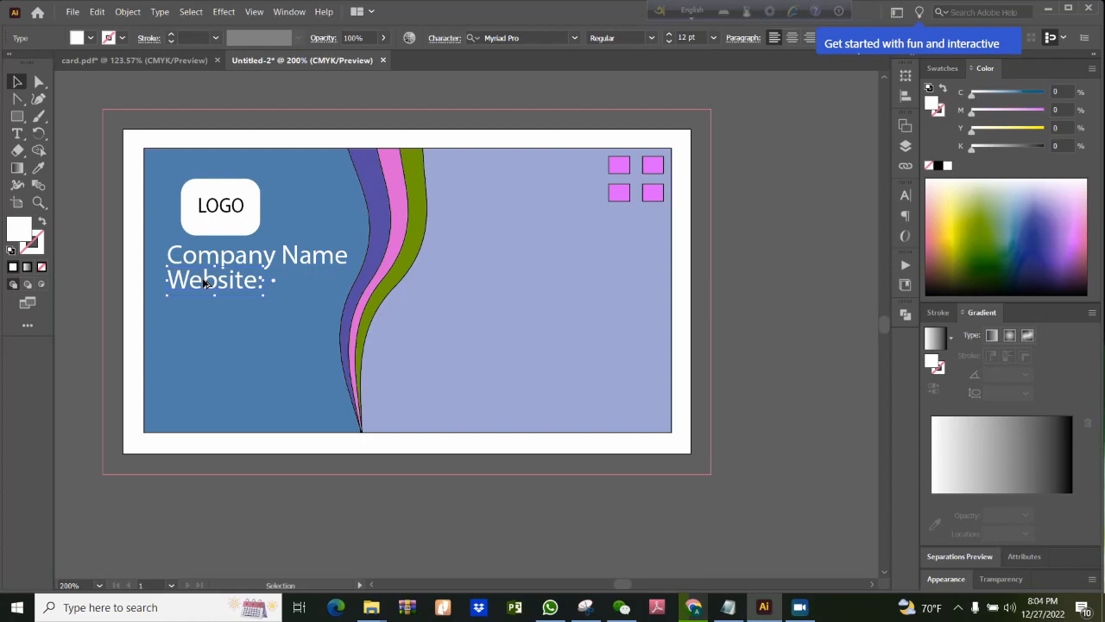
{"action": "left_click_drag", "start_coordinate": [208, 283], "coordinate": [164, 316]}
{"action": "key", "text": "t"}
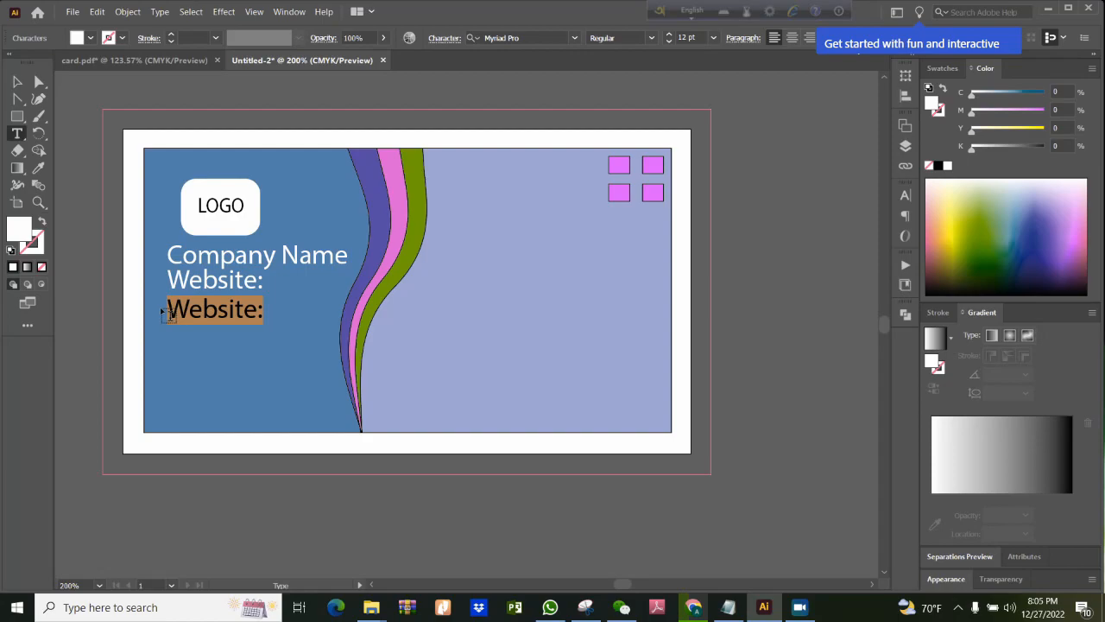
{"action": "type", "text": "Head"}
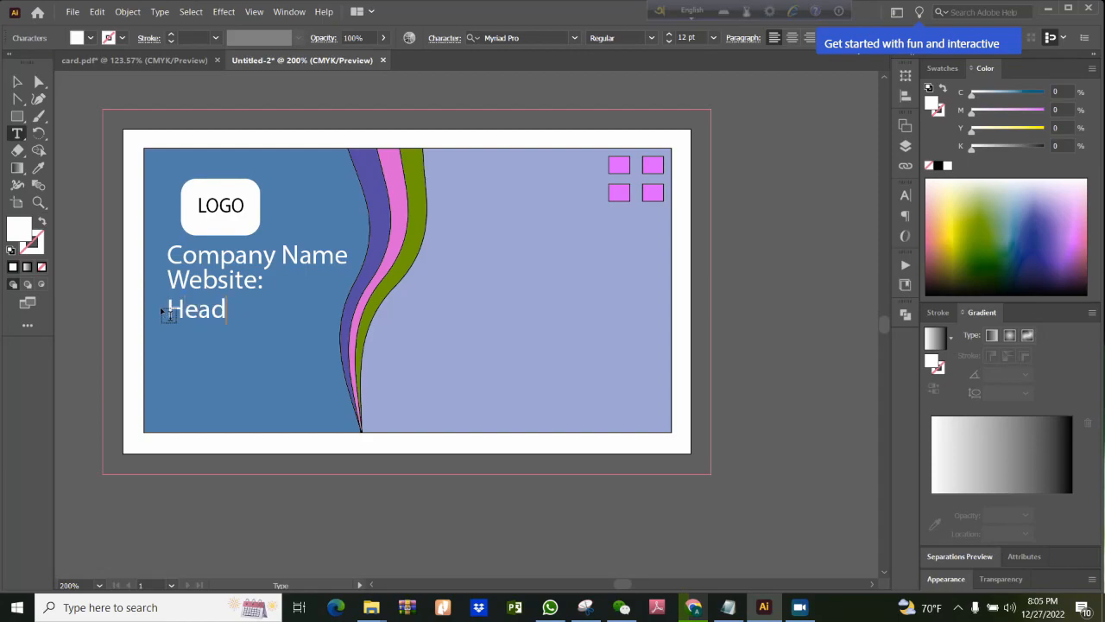
{"action": "type", "text": " Office:"}
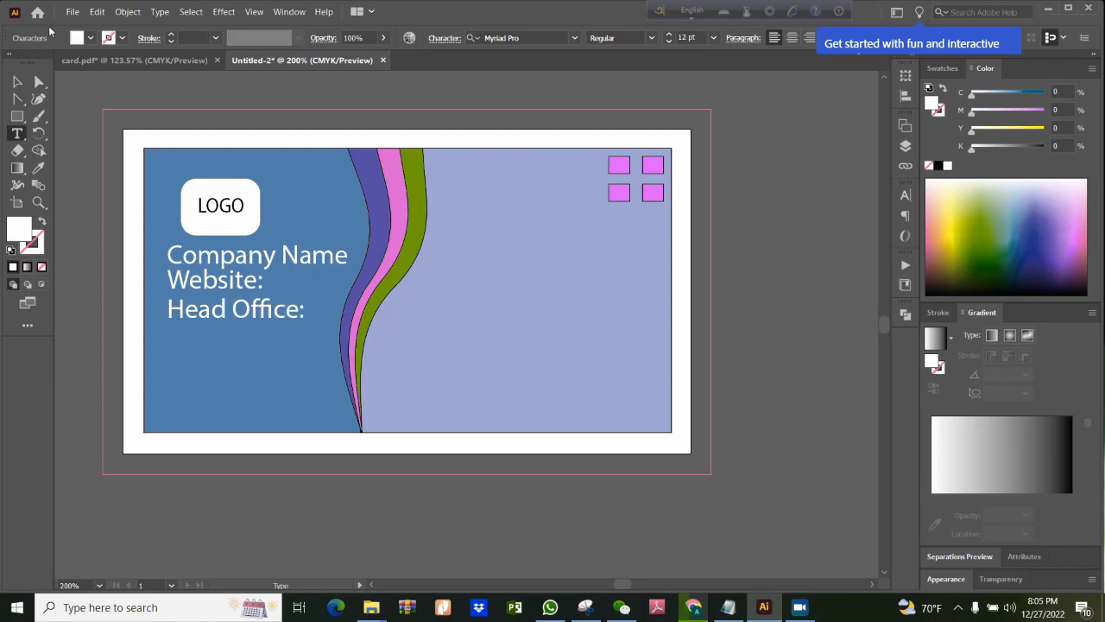
{"action": "left_click", "coordinate": [18, 81]}
{"action": "left_click", "coordinate": [254, 395]}
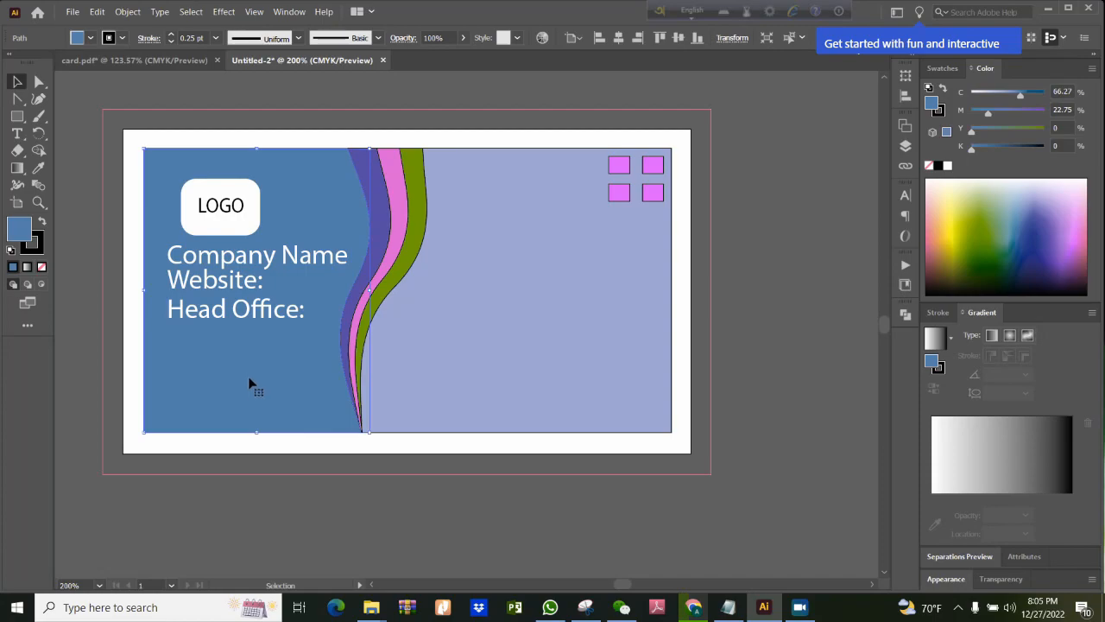
Scale the "Head Office:" text down to about 6.16 pt and move it up closer to the website line.
{"action": "left_click", "coordinate": [221, 287]}
{"action": "left_click", "coordinate": [178, 321]}
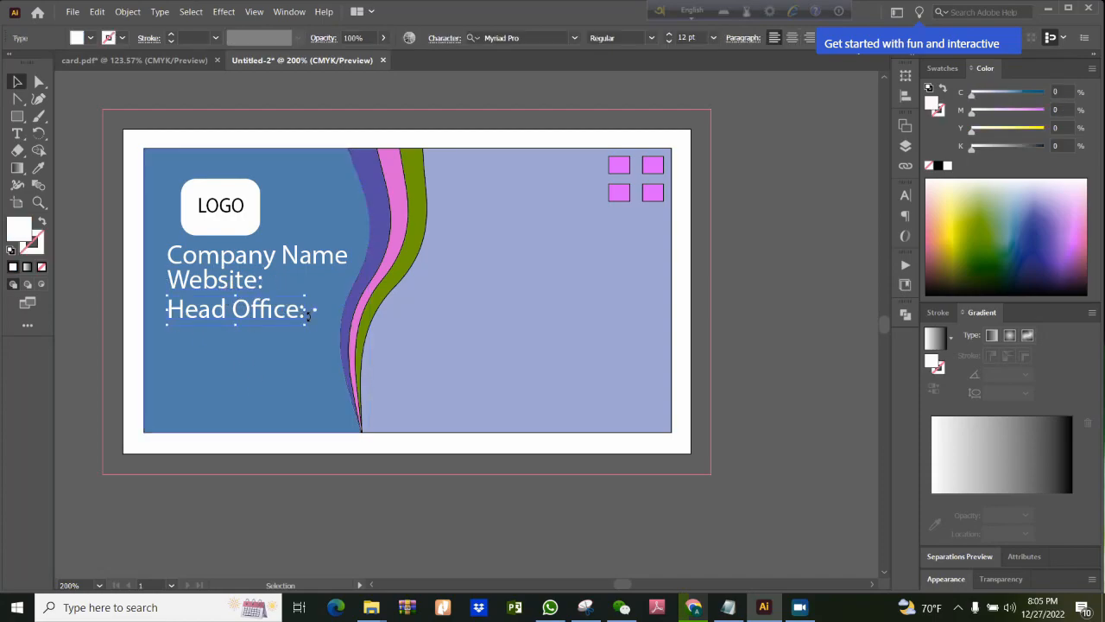
{"action": "left_click_drag", "start_coordinate": [314, 309], "coordinate": [246, 310]}
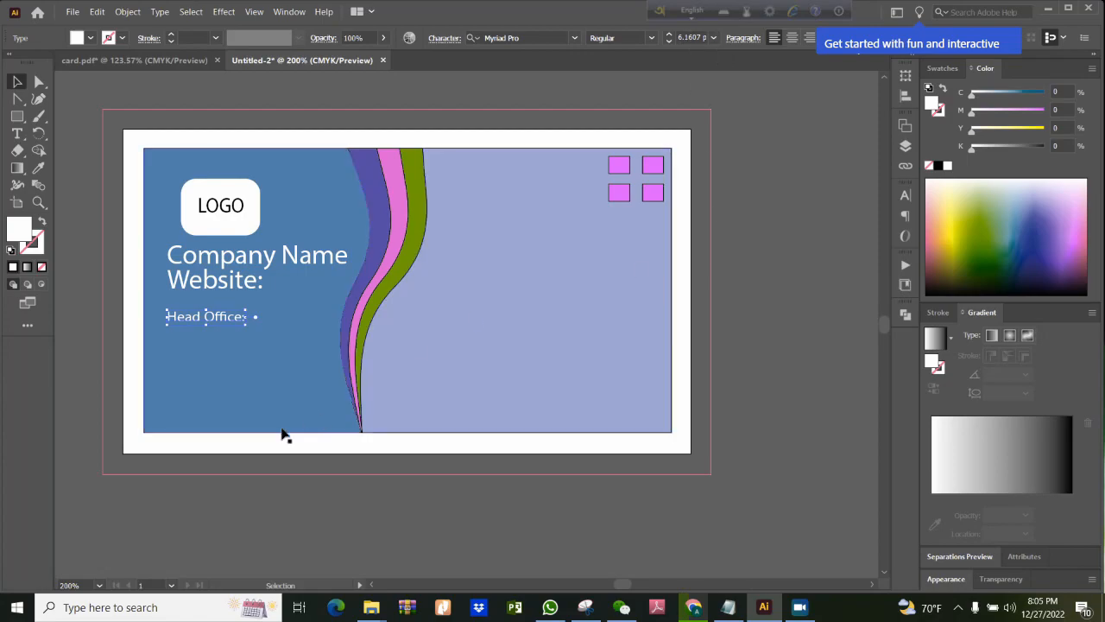
{"action": "left_click", "coordinate": [194, 358]}
{"action": "left_click_drag", "start_coordinate": [195, 317], "coordinate": [191, 310]}
{"action": "left_click", "coordinate": [200, 334]}
Complete the "Head Office:" text with the street address, continuing with the city and country on a second line.
{"action": "double_click", "coordinate": [241, 312]}
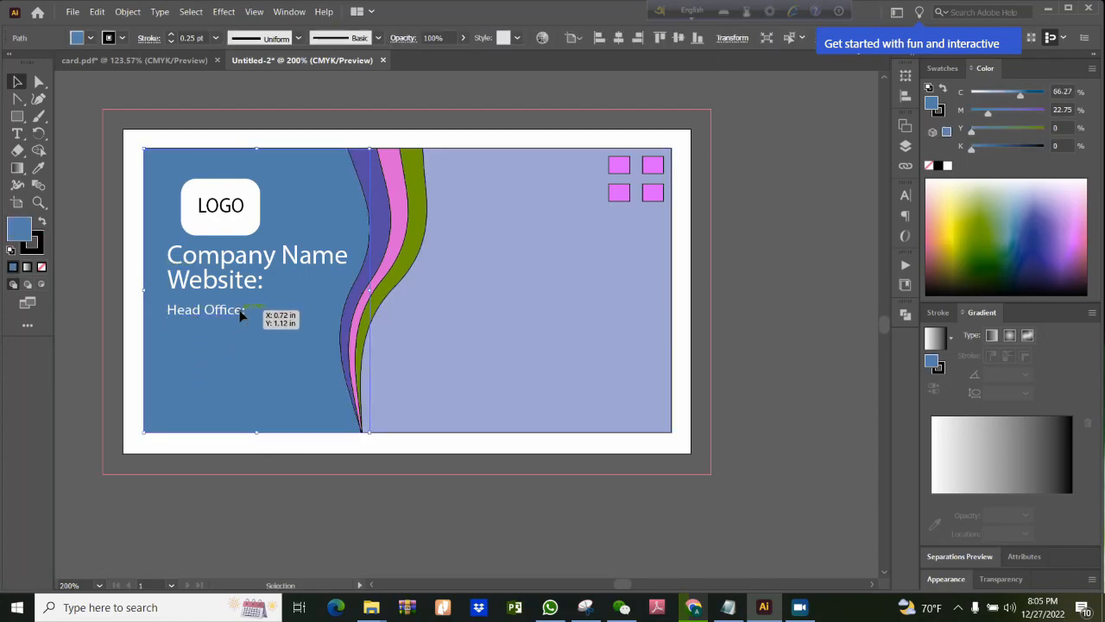
{"action": "triple_click", "coordinate": [243, 311]}
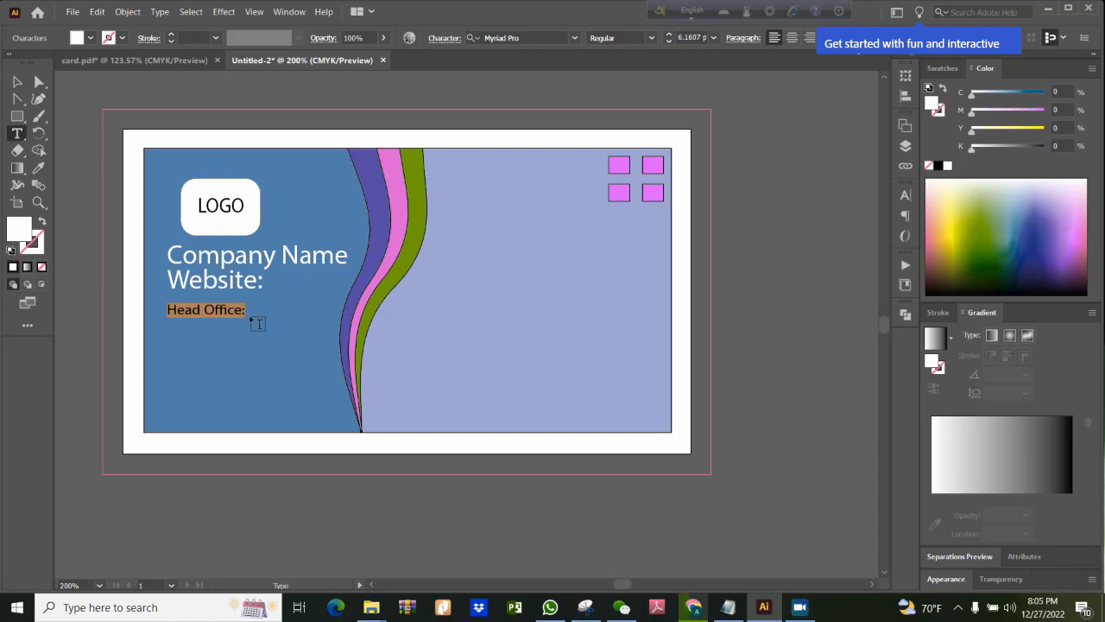
{"action": "left_click", "coordinate": [247, 312]}
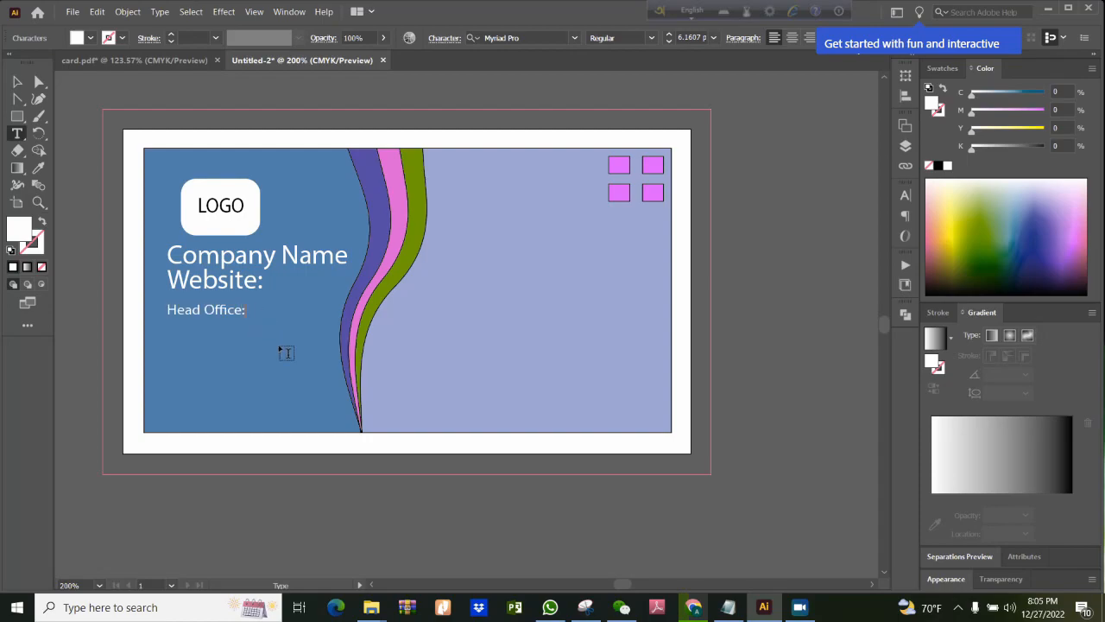
{"action": "type", "text": "South Str"}
{"action": "type", "text": "Ney"}
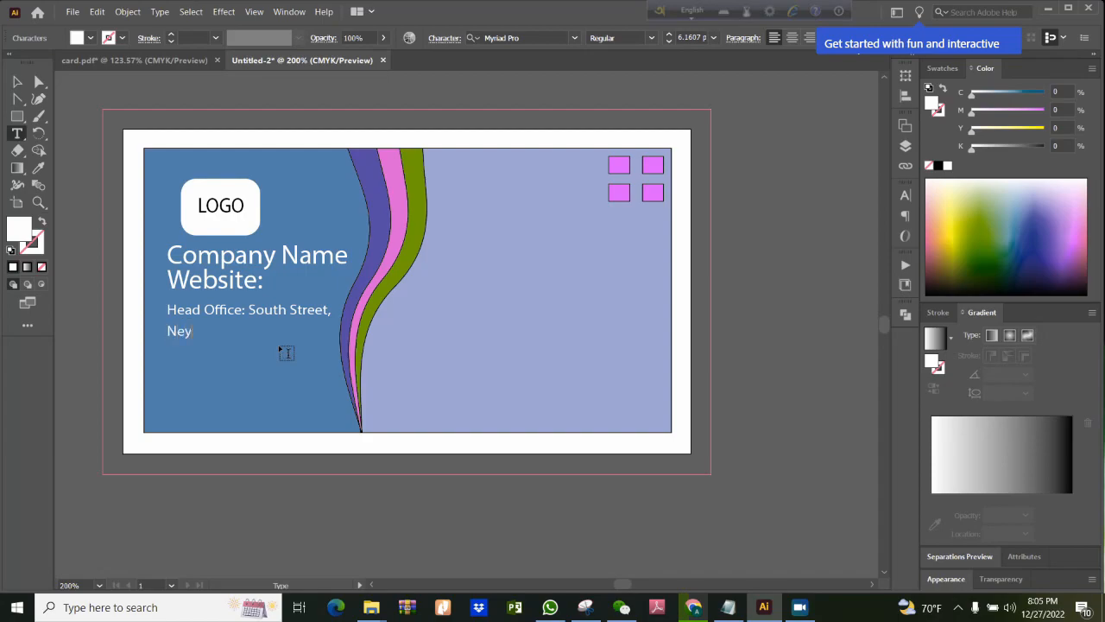
{"action": "type", "text": " York City, USA"}
{"action": "double_click", "coordinate": [18, 81]}
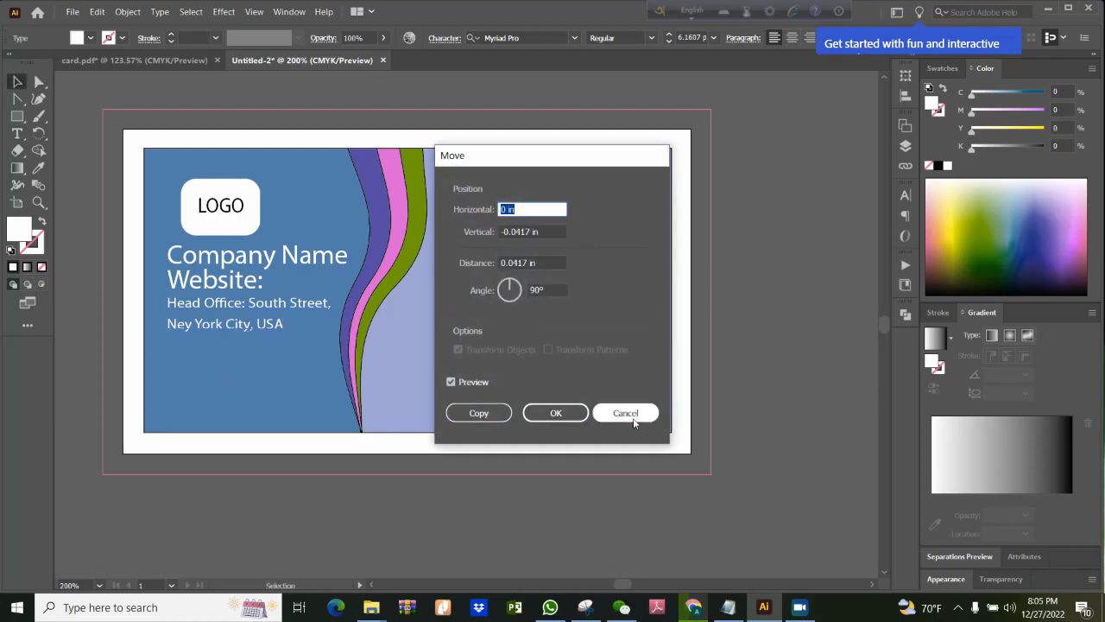
{"action": "left_click", "coordinate": [629, 415]}
{"action": "left_click", "coordinate": [264, 366]}
{"action": "left_click", "coordinate": [234, 332]}
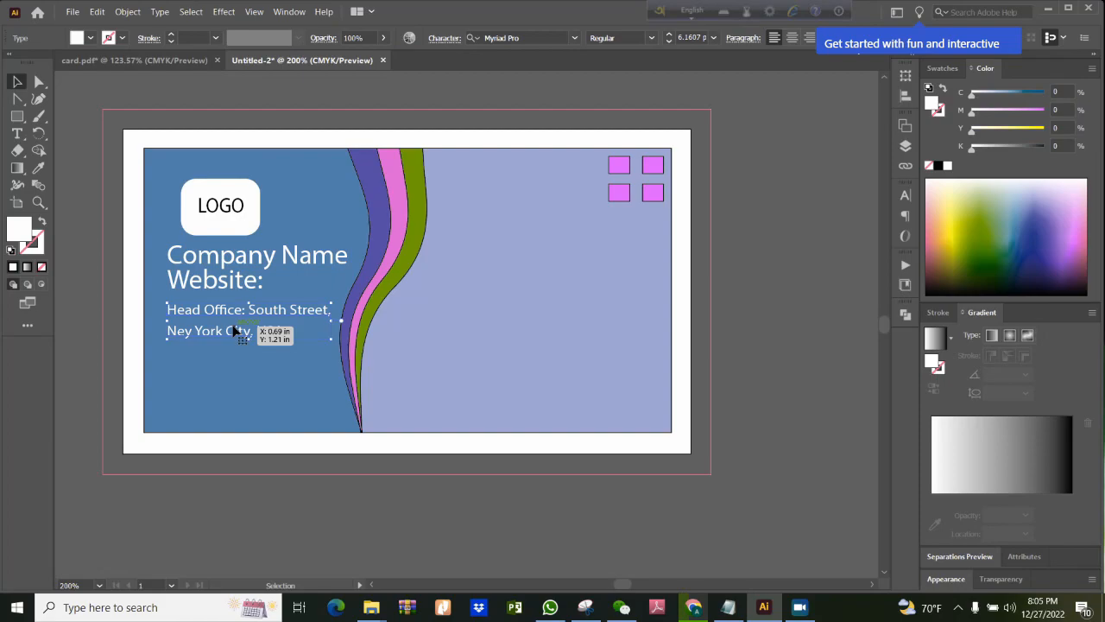
{"action": "left_click", "coordinate": [218, 375]}
{"action": "left_click", "coordinate": [200, 334]}
{"action": "left_click", "coordinate": [267, 395]}
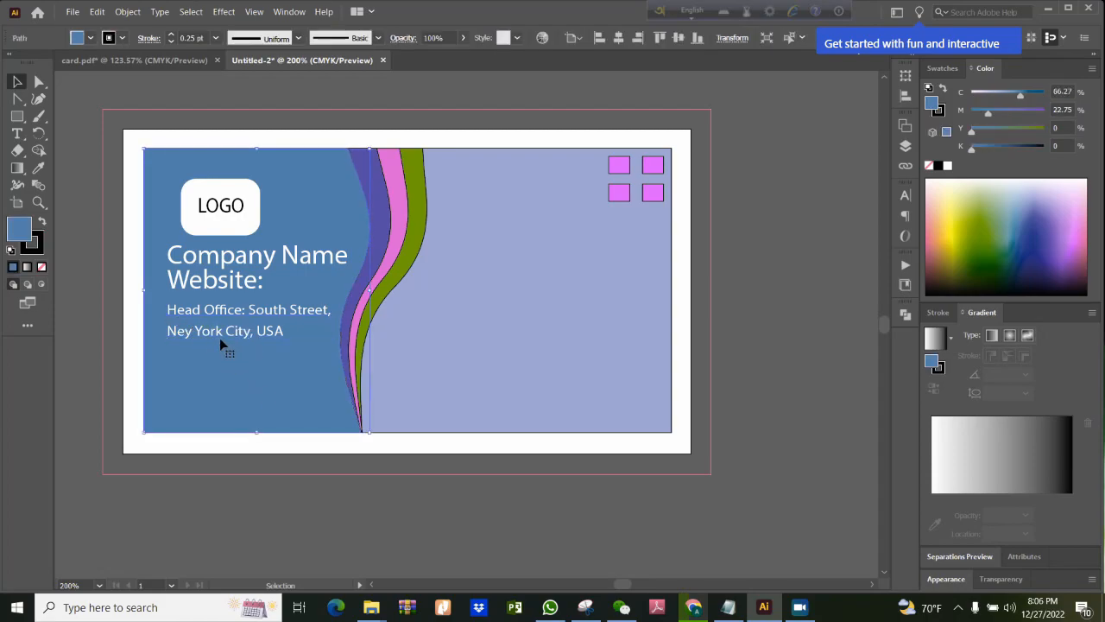
Place two stacked copies of the company name on the light blue side and change the lower one to "Cell:" with the phone number.
{"action": "left_click", "coordinate": [243, 266]}
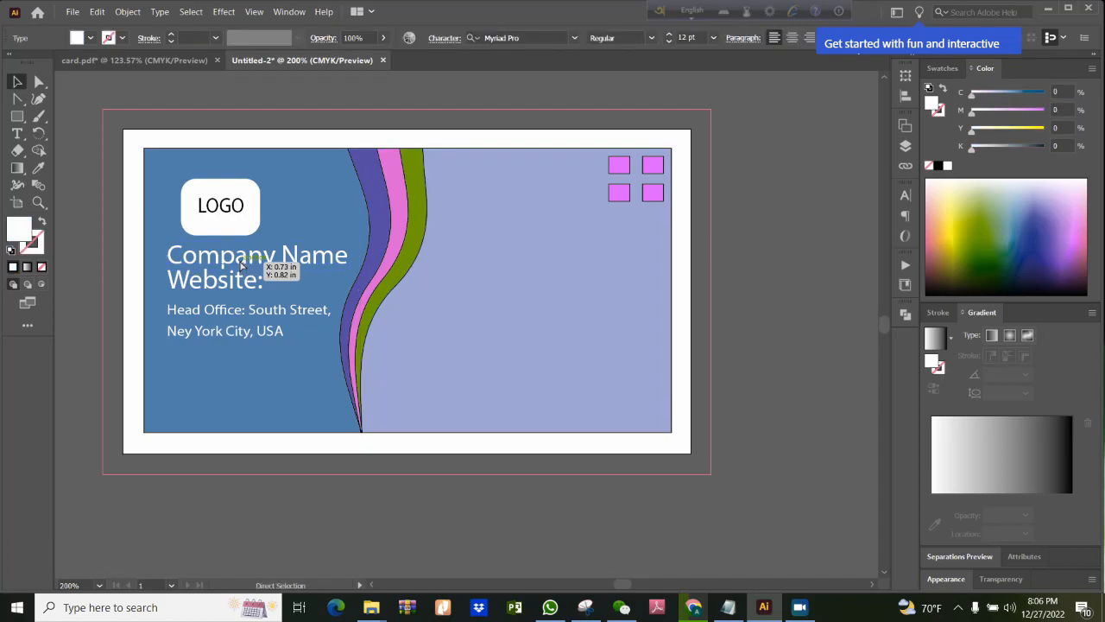
{"action": "left_click_drag", "start_coordinate": [250, 255], "coordinate": [563, 271]}
{"action": "double_click", "coordinate": [565, 270]}
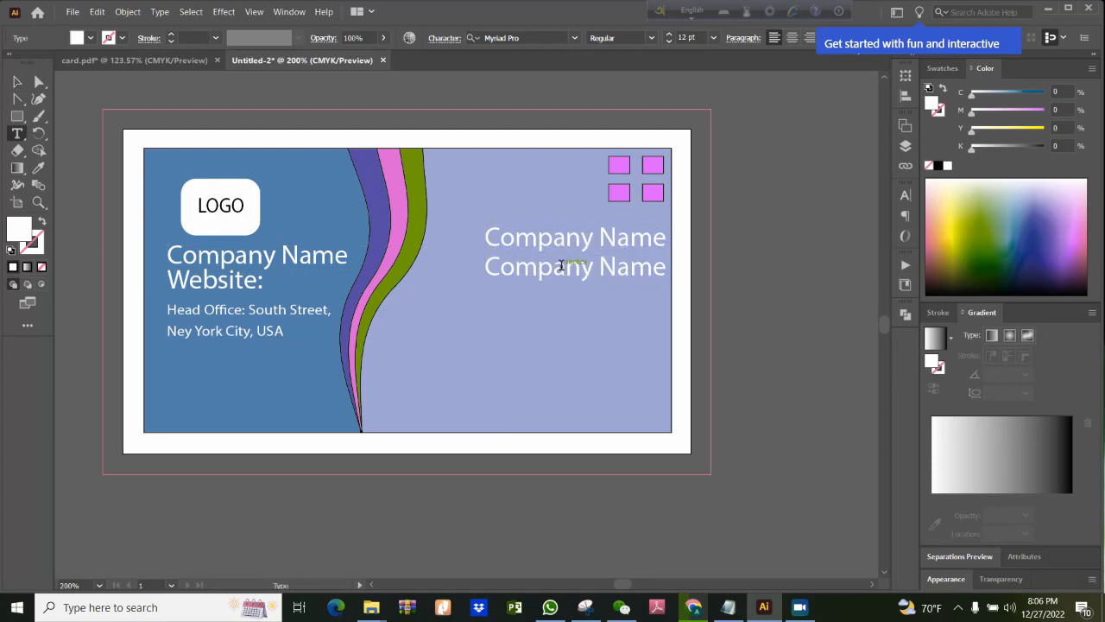
{"action": "left_click_drag", "start_coordinate": [662, 264], "coordinate": [452, 274]}
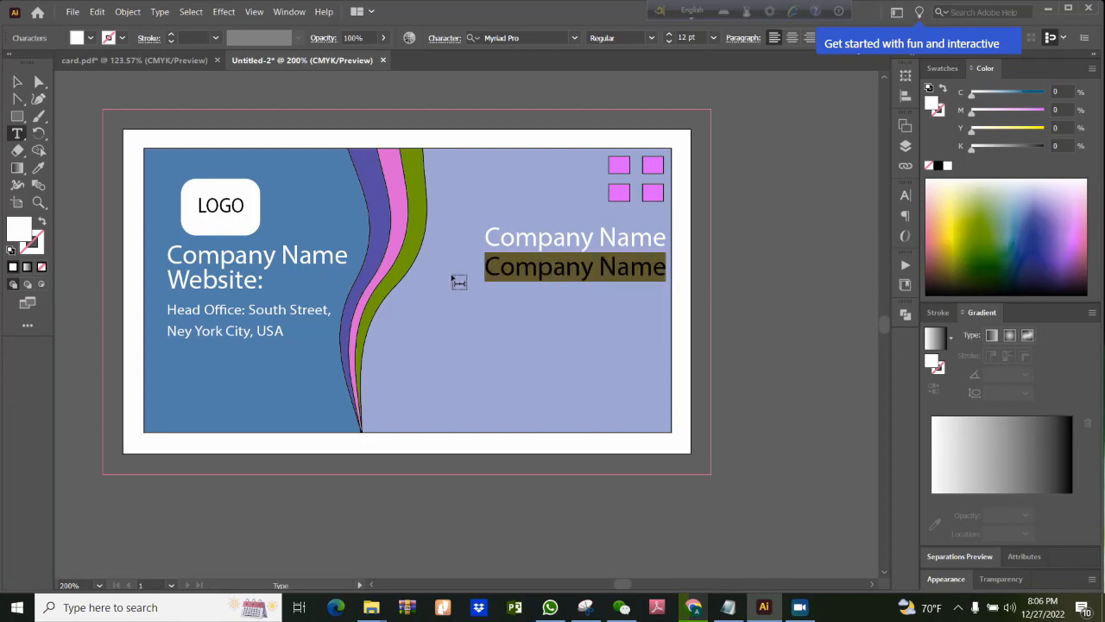
{"action": "type", "text": "C"}
{"action": "key", "text": "BackSpace"}
{"action": "type", "text": "Cel"}
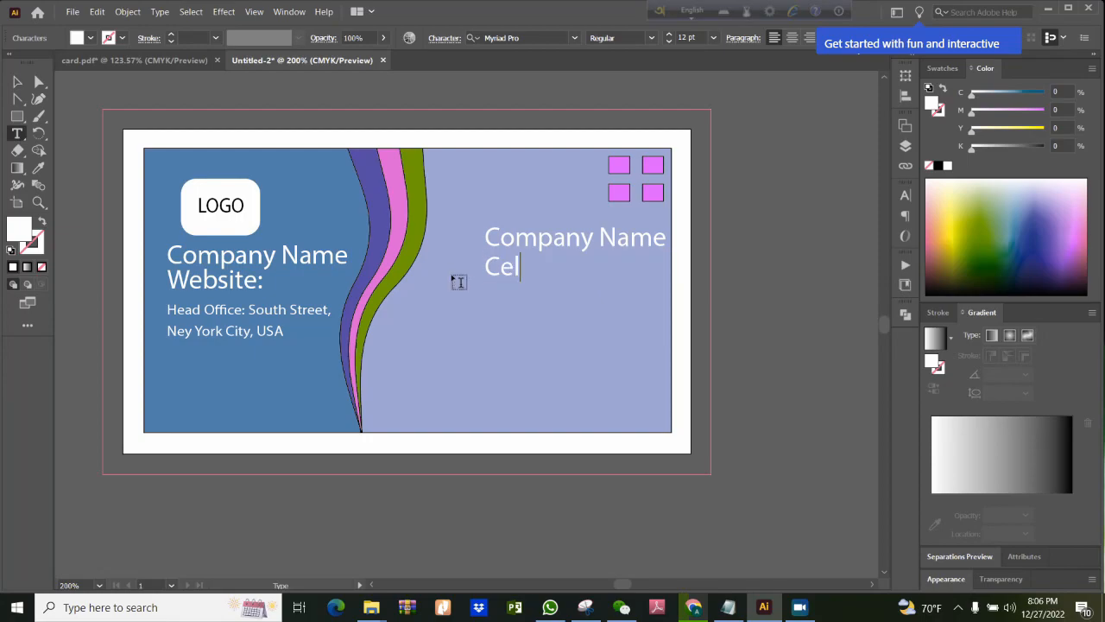
{"action": "type", "text": "l: +91000001"}
{"action": "key", "text": "Escape"}
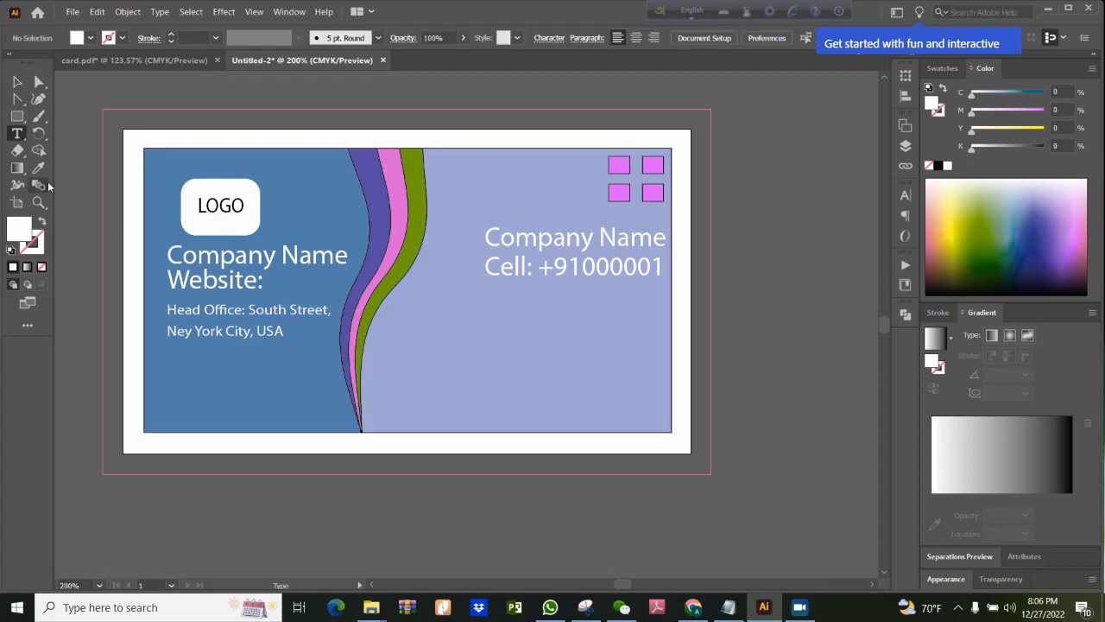
Duplicate the head office text below the cell line and replace the copy with "Email:" and a sample e-mail address.
{"action": "left_click", "coordinate": [16, 81]}
{"action": "left_click", "coordinate": [186, 305]}
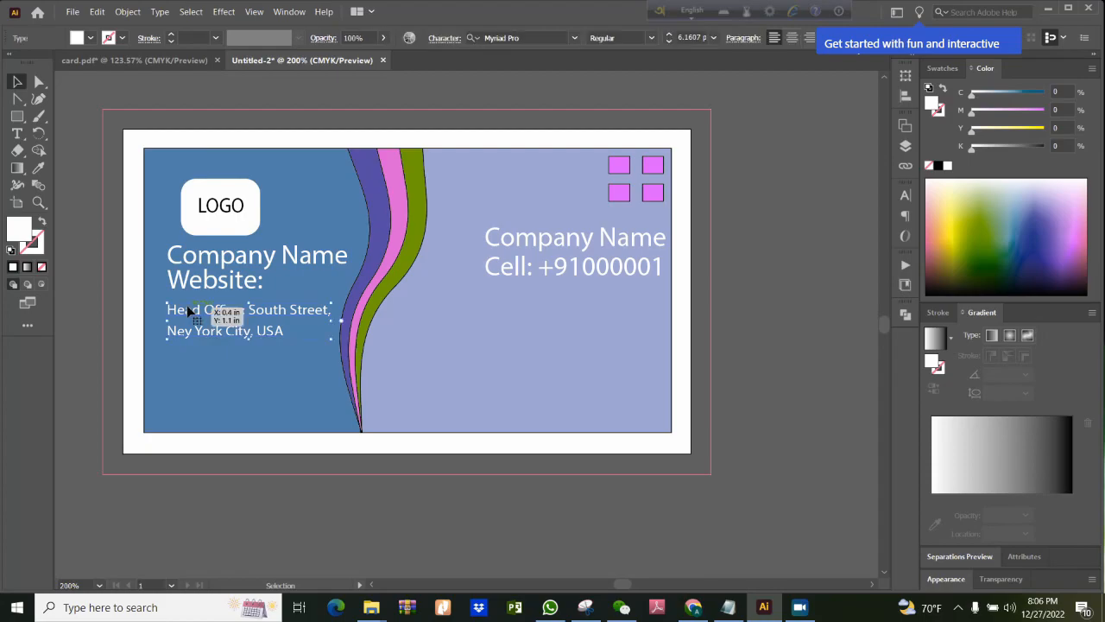
{"action": "left_click_drag", "start_coordinate": [187, 309], "coordinate": [518, 296]}
{"action": "key", "text": "t"}
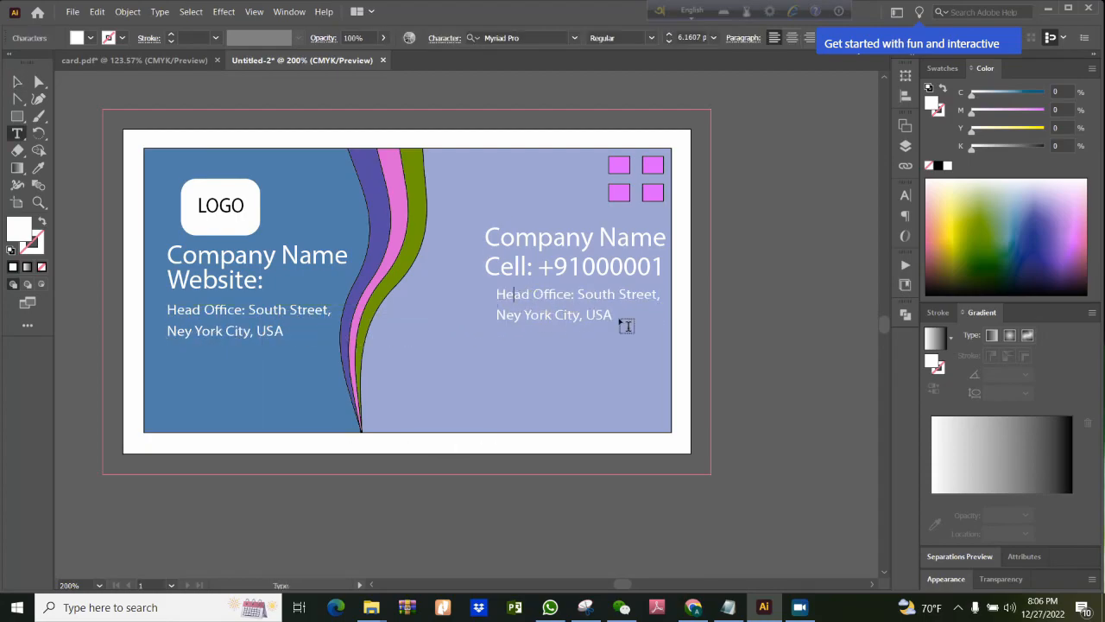
{"action": "left_click_drag", "start_coordinate": [611, 314], "coordinate": [486, 286]}
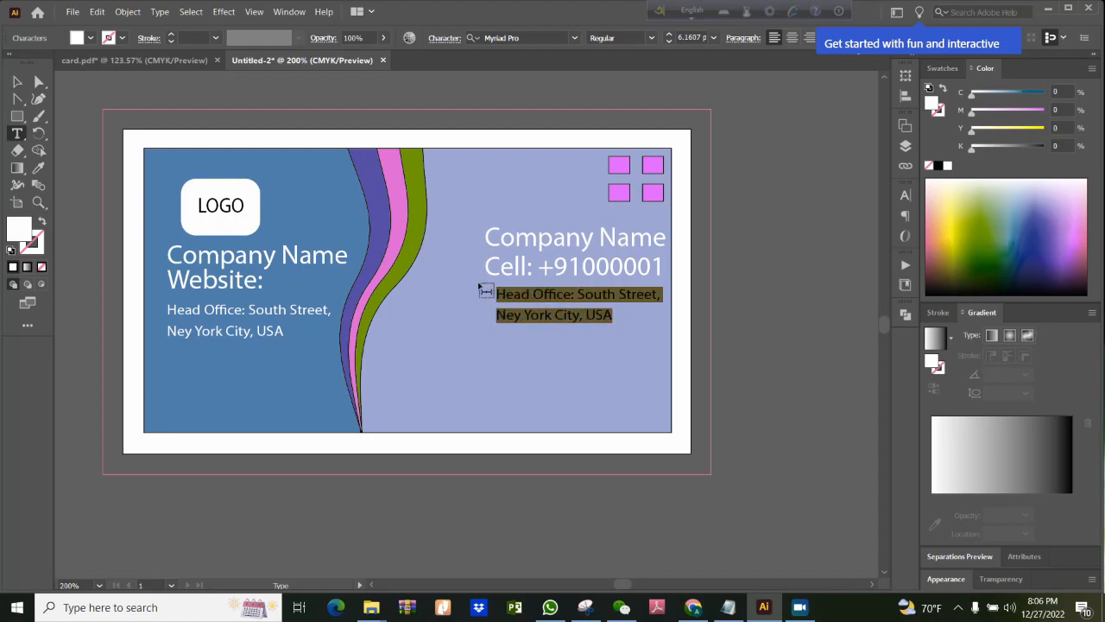
{"action": "type", "text": "Email:"}
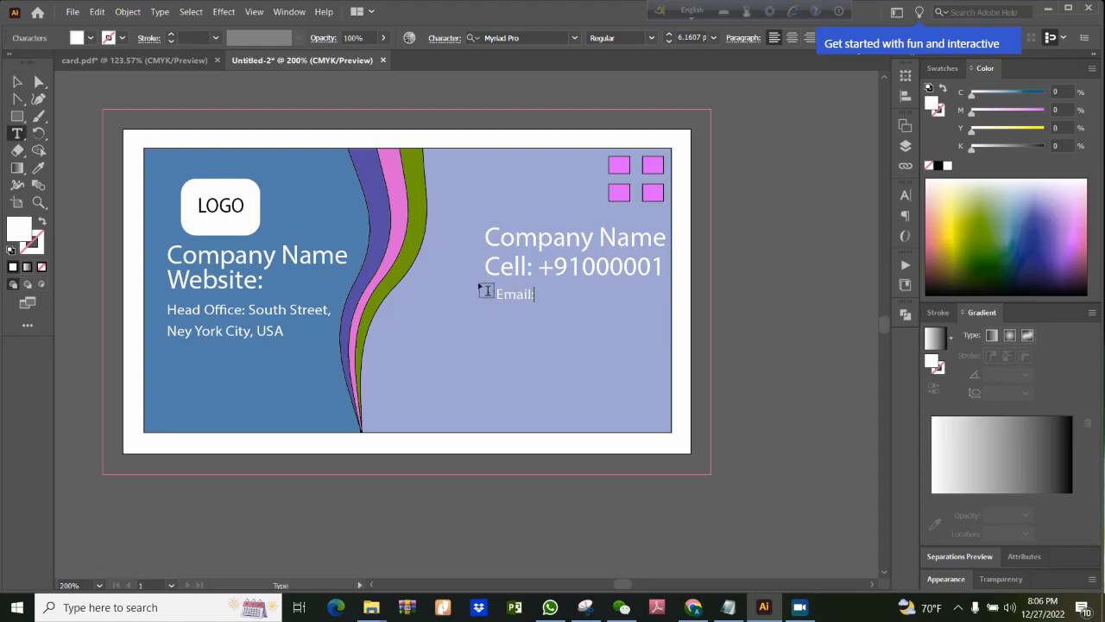
{"action": "type", "text": " yourname@gmail.com"}
{"action": "key", "text": "Escape"}
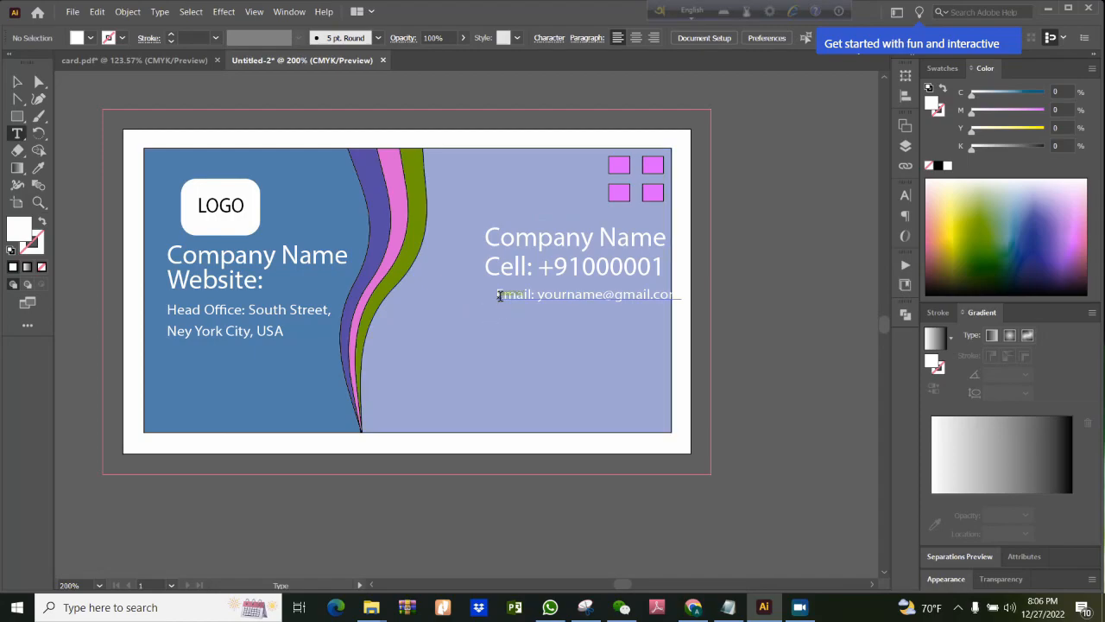
Move the email line closer to the cell line and place a duplicate of it directly underneath.
{"action": "left_click", "coordinate": [16, 81]}
{"action": "left_click", "coordinate": [526, 300]}
{"action": "mouse_move", "coordinate": [526, 300]}
{"action": "left_mouse_down"}
{"action": "mouse_move", "coordinate": [488, 291]}
{"action": "mouse_move", "coordinate": [538, 298]}
{"action": "mouse_move", "coordinate": [535, 309]}
{"action": "left_mouse_up"}
{"action": "key", "text": "a"}
{"action": "left_click_drag", "start_coordinate": [535, 311], "coordinate": [536, 311]}
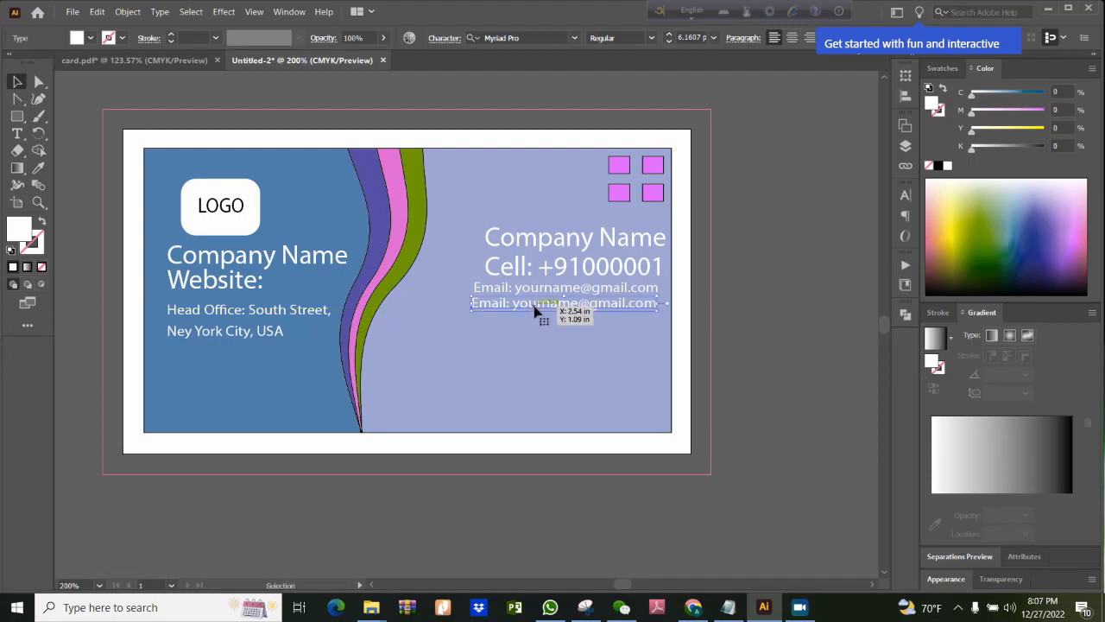
Change the duplicated email line to "Address: Company Address".
{"action": "double_click", "coordinate": [535, 309]}
{"action": "left_click_drag", "start_coordinate": [660, 307], "coordinate": [648, 307]}
{"action": "left_click_drag", "start_coordinate": [569, 306], "coordinate": [474, 304]}
{"action": "type", "text": "Address: Co"}
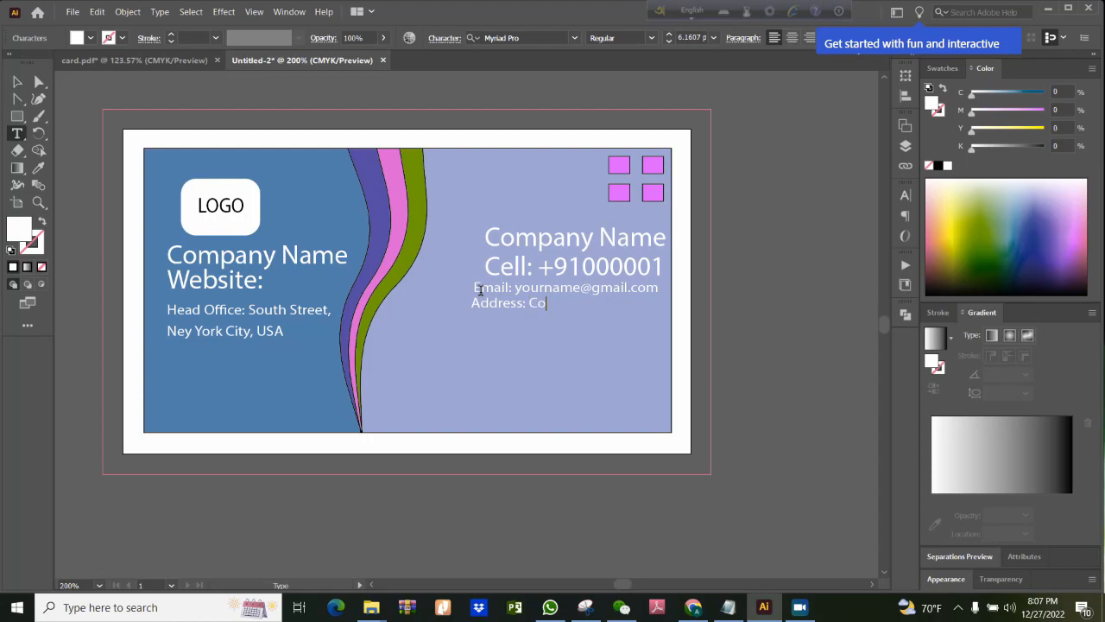
{"action": "type", "text": "pany Address"}
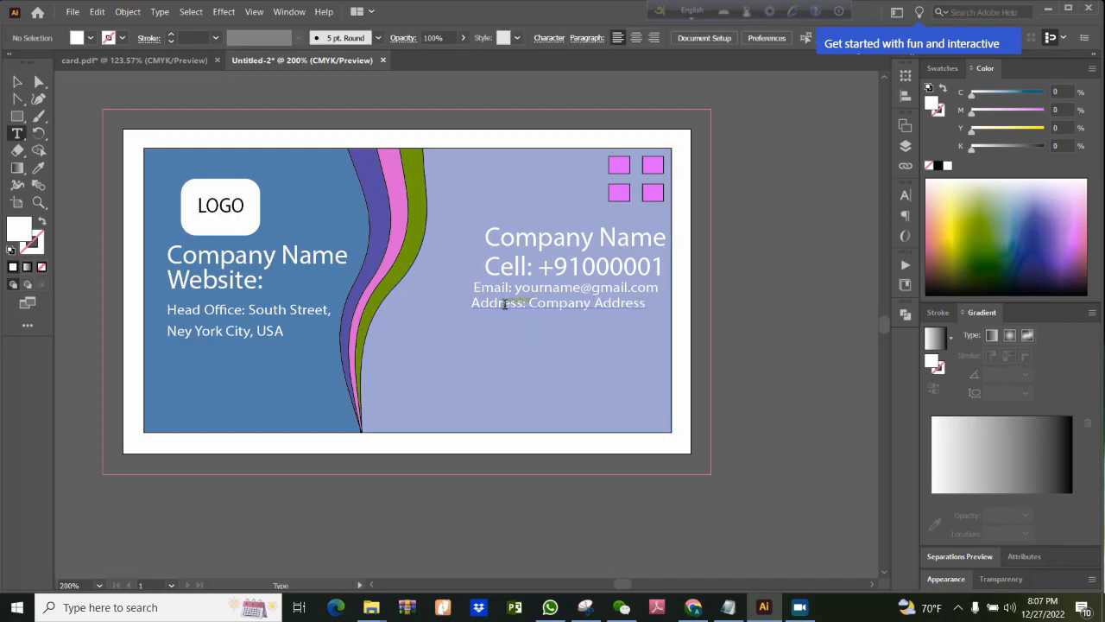
Shift the address line slightly down and right to centre it beneath the email line.
{"action": "left_click", "coordinate": [16, 83]}
{"action": "left_click_drag", "start_coordinate": [501, 302], "coordinate": [503, 305]}
{"action": "key", "text": "Right"}
{"action": "key", "text": "Right"}
{"action": "key", "text": "Right"}
{"action": "key", "text": "Right"}
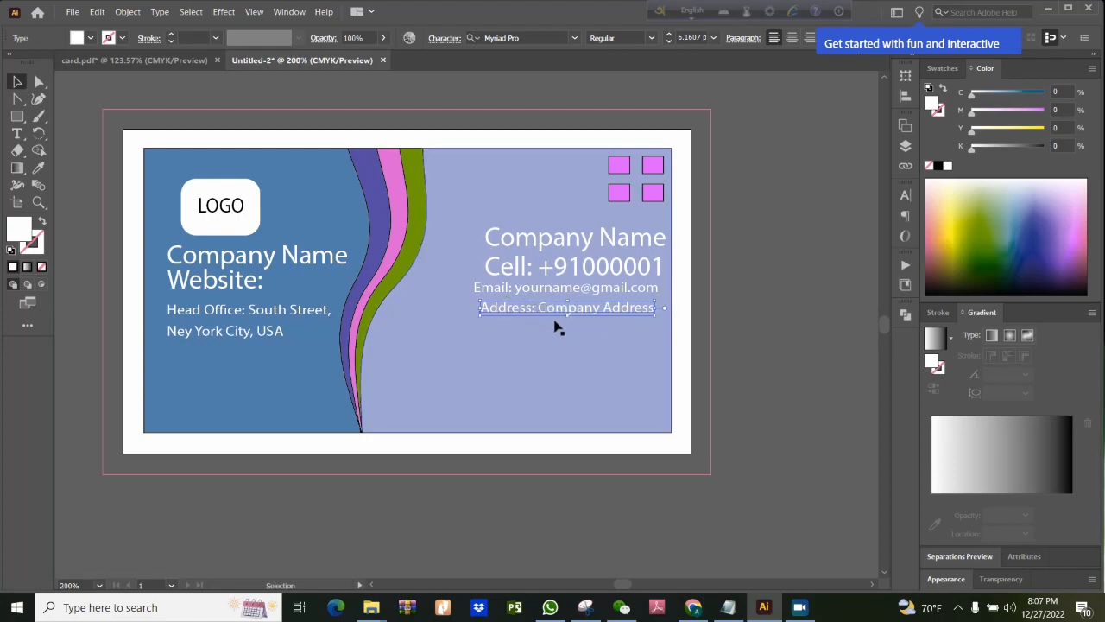
Duplicate the address line below itself and change the copy to "Designation: Comnsultant".
{"action": "left_click_drag", "start_coordinate": [594, 308], "coordinate": [584, 330]}
{"action": "double_click", "coordinate": [584, 329]}
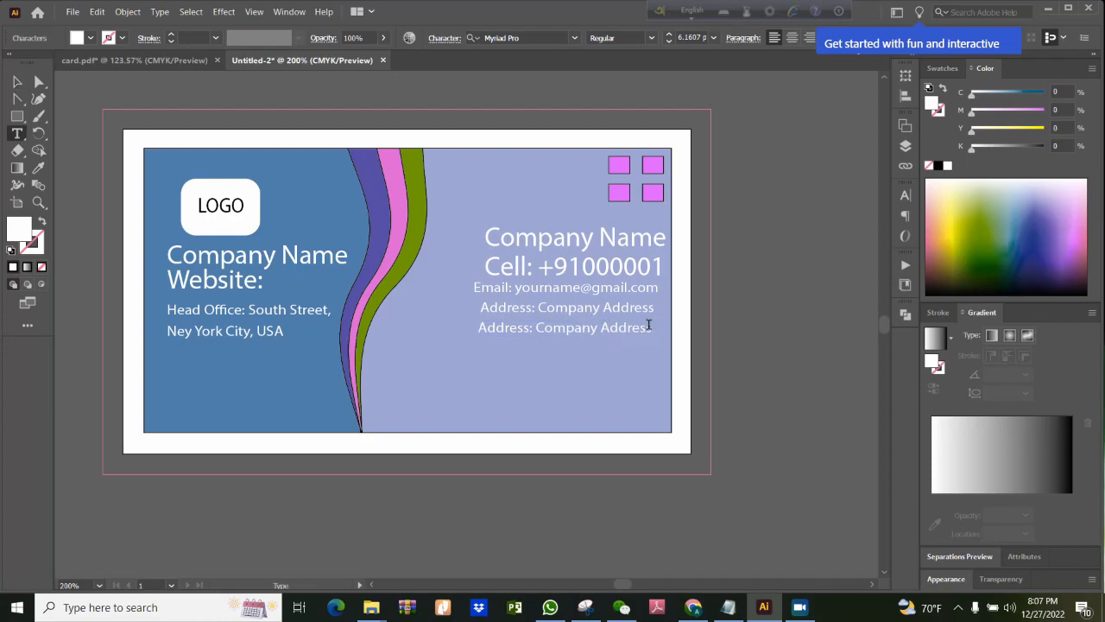
{"action": "left_click_drag", "start_coordinate": [652, 327], "coordinate": [457, 327]}
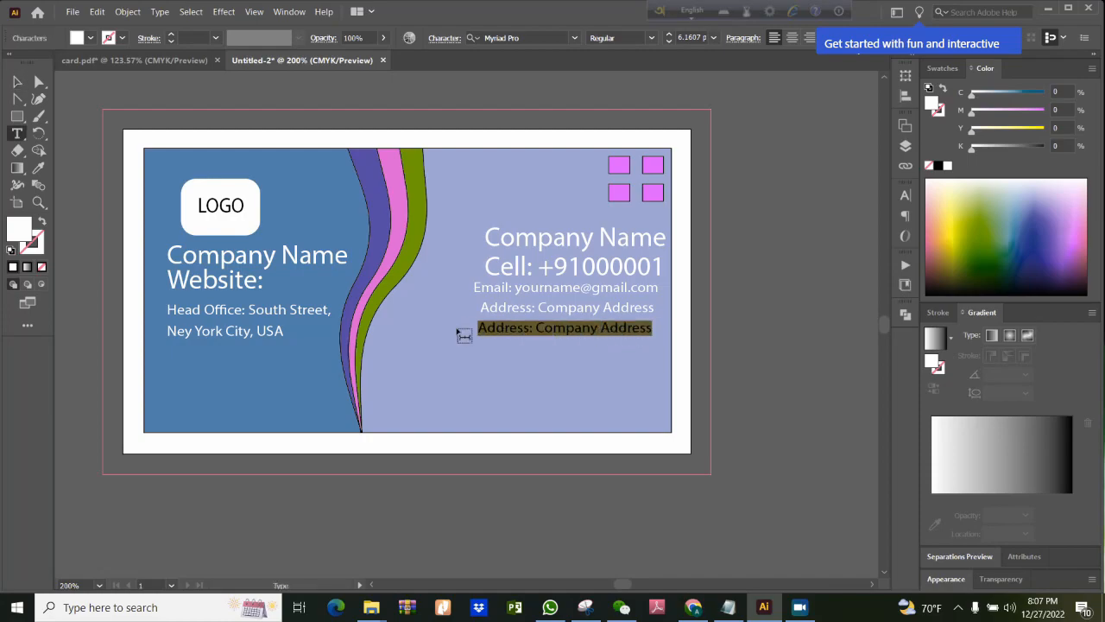
{"action": "type", "text": "Po"}
{"action": "key", "text": "BackSpace"}
{"action": "key", "text": "BackSpace"}
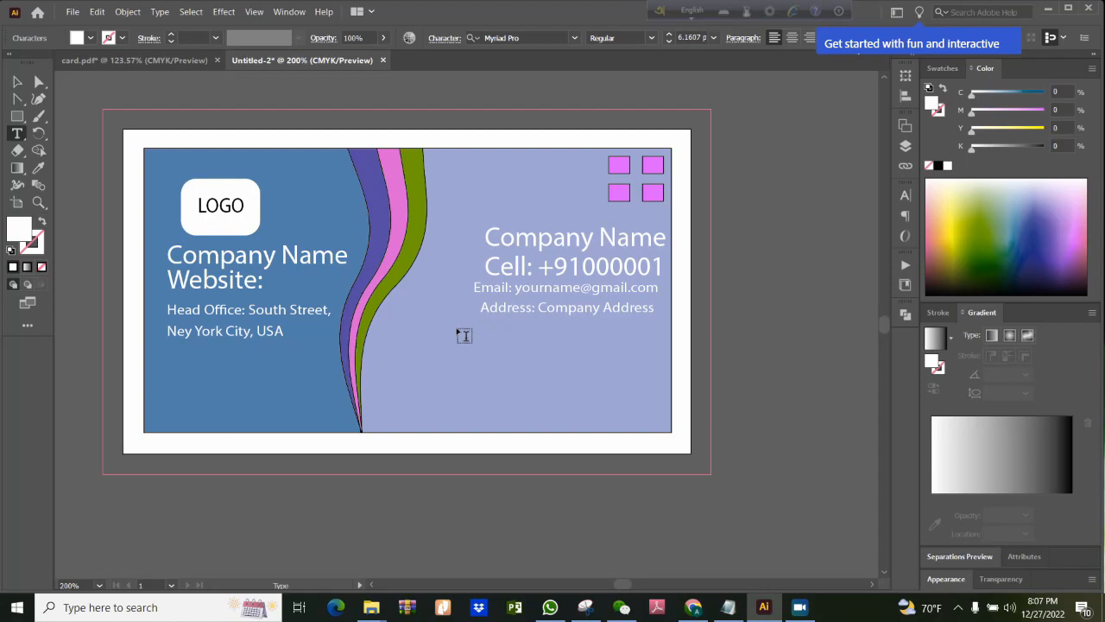
{"action": "type", "text": "Designation: Comnsul"}
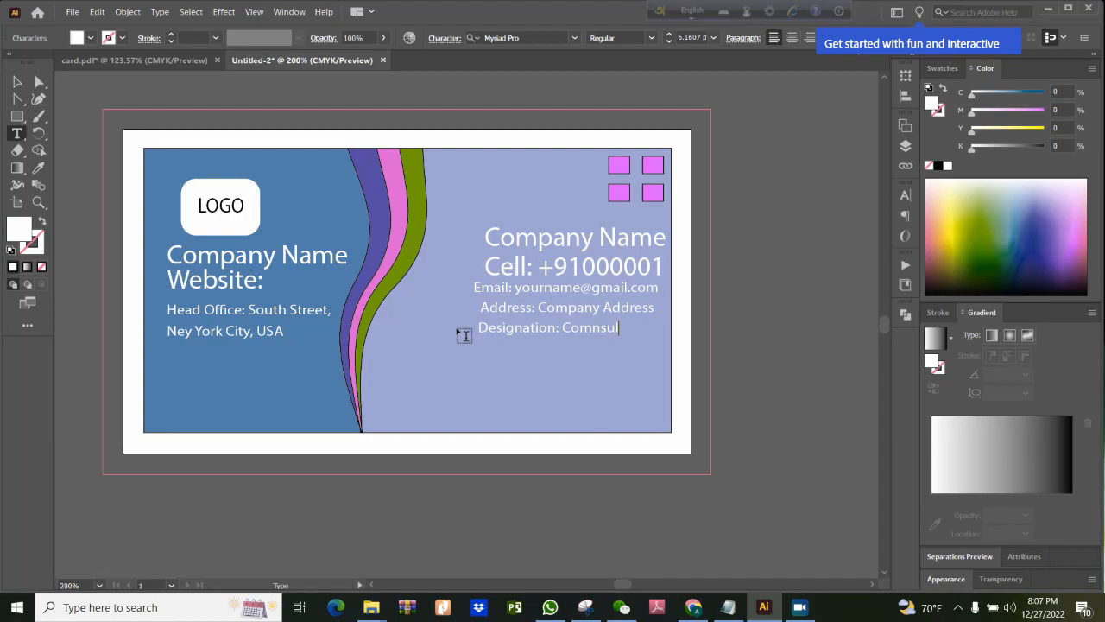
{"action": "type", "text": "tant"}
{"action": "left_click", "coordinate": [17, 81]}
{"action": "left_click", "coordinate": [412, 409]}
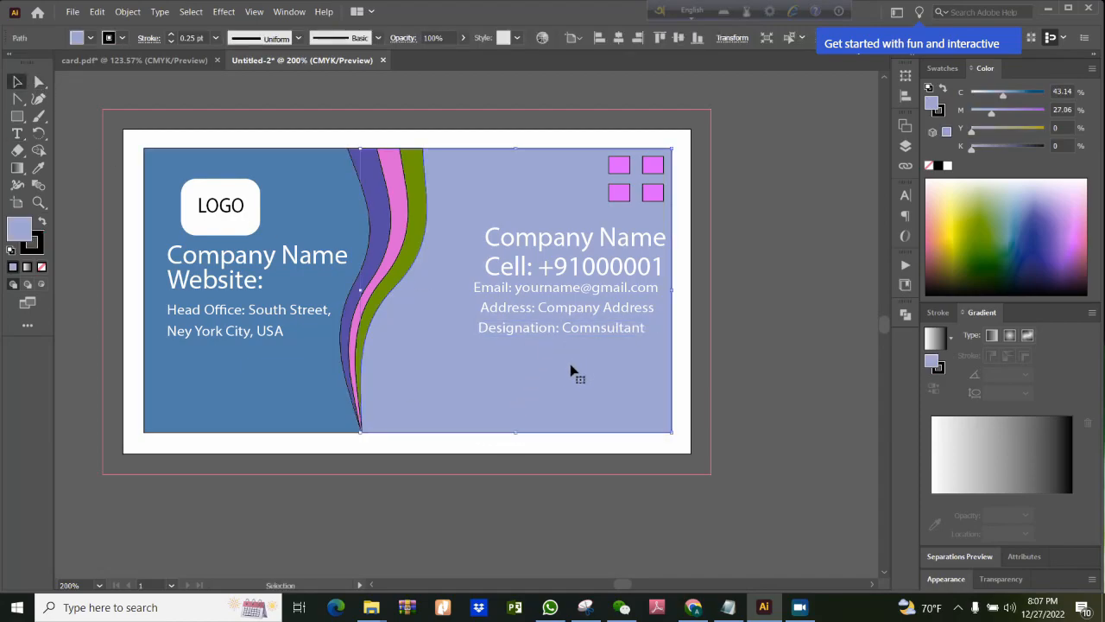
Move the designation line down and slightly right to leave a gap below the address line.
{"action": "left_click", "coordinate": [534, 335]}
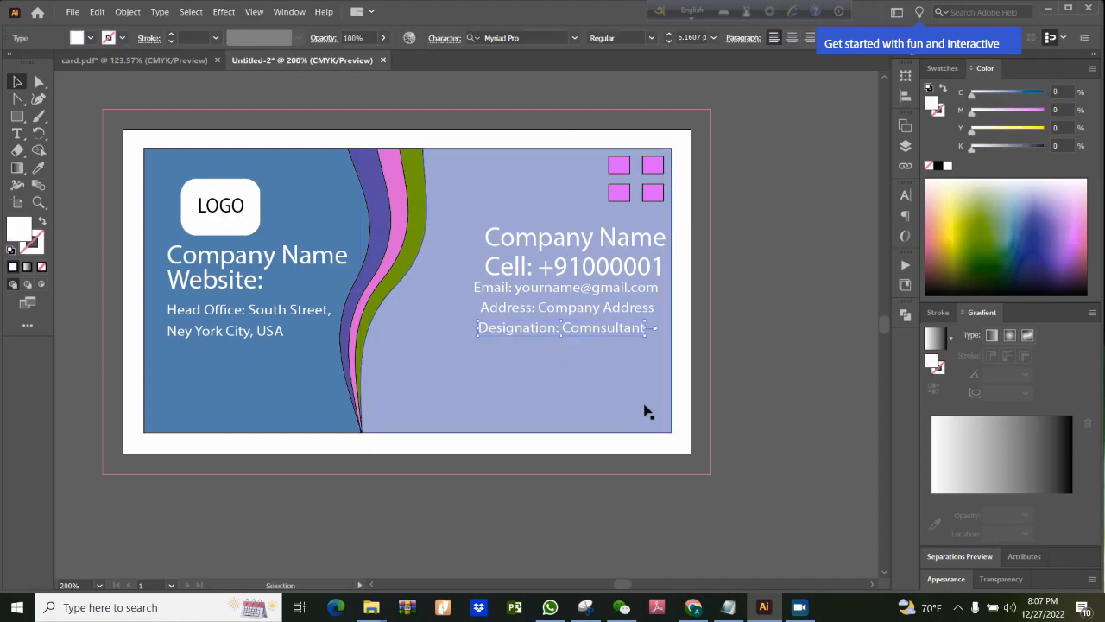
{"action": "key", "text": "Down"}
{"action": "key", "text": "Down"}
{"action": "key", "text": "Down"}
{"action": "key", "text": "Down"}
{"action": "key", "text": "Down"}
{"action": "key", "text": "Down"}
{"action": "key", "text": "Down"}
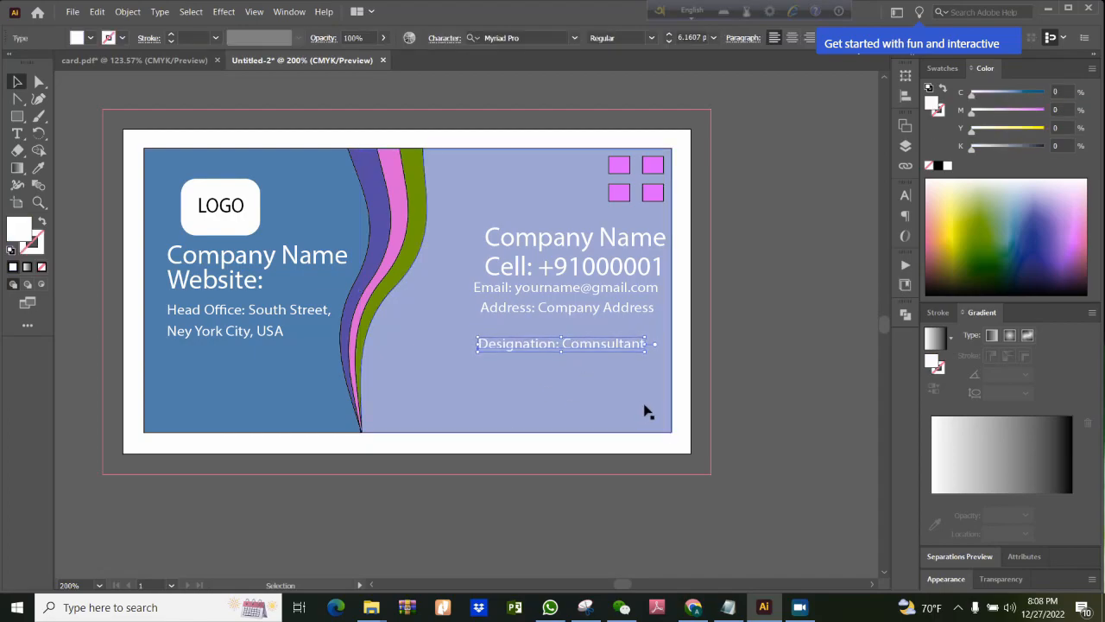
{"action": "key", "text": "Right"}
{"action": "key", "text": "Right"}
{"action": "key", "text": "Right"}
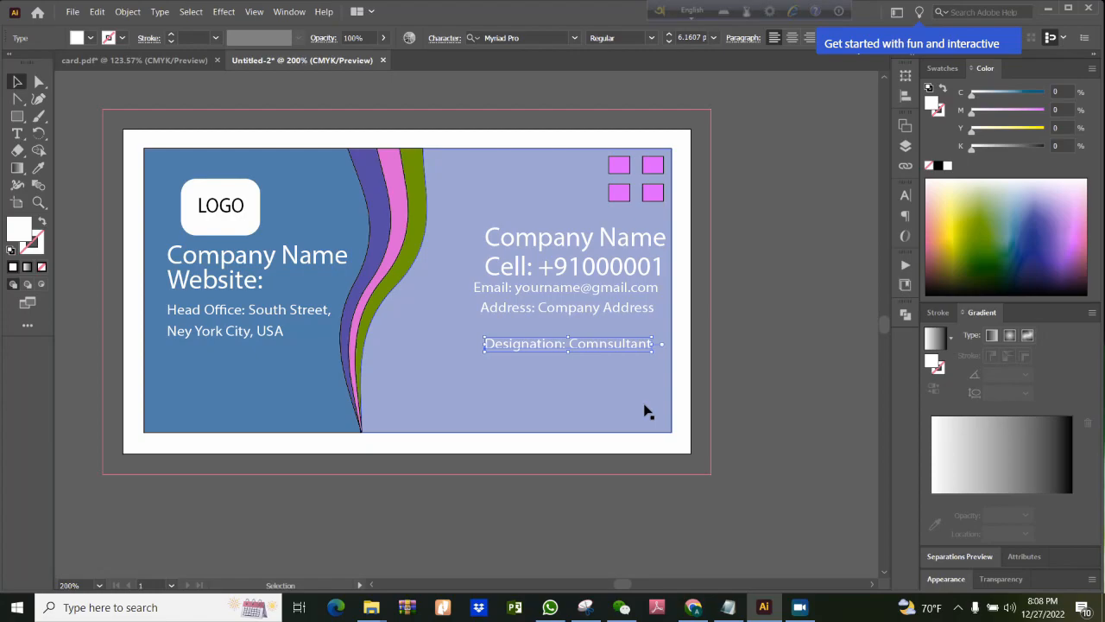
Move the address line midway between the email and designation lines, and shift the designation line slightly right.
{"action": "left_click_drag", "start_coordinate": [597, 315], "coordinate": [594, 318]}
{"action": "left_click", "coordinate": [593, 376]}
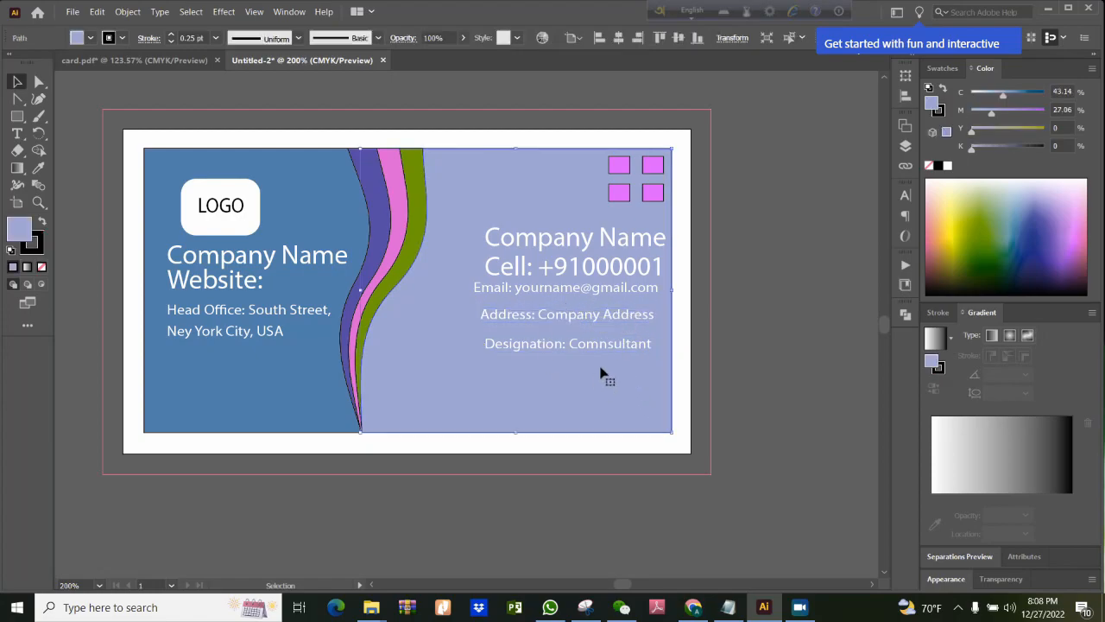
{"action": "left_click", "coordinate": [613, 347]}
{"action": "left_click_drag", "start_coordinate": [614, 351], "coordinate": [614, 352]}
{"action": "left_click", "coordinate": [804, 326]}
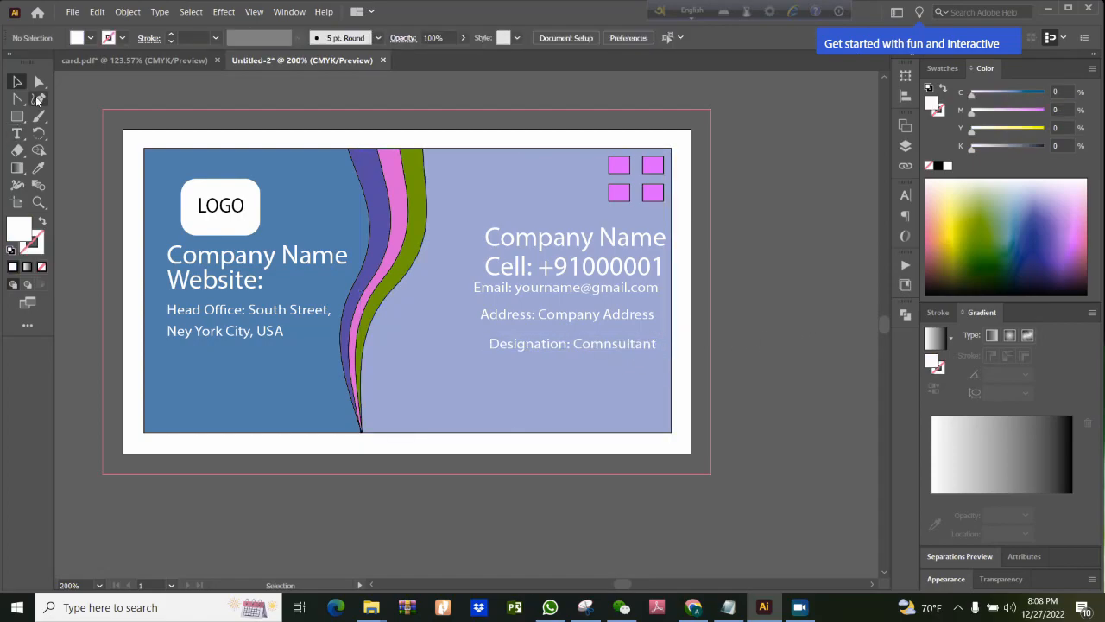
{"action": "left_click", "coordinate": [39, 117]}
{"action": "left_click", "coordinate": [46, 125]}
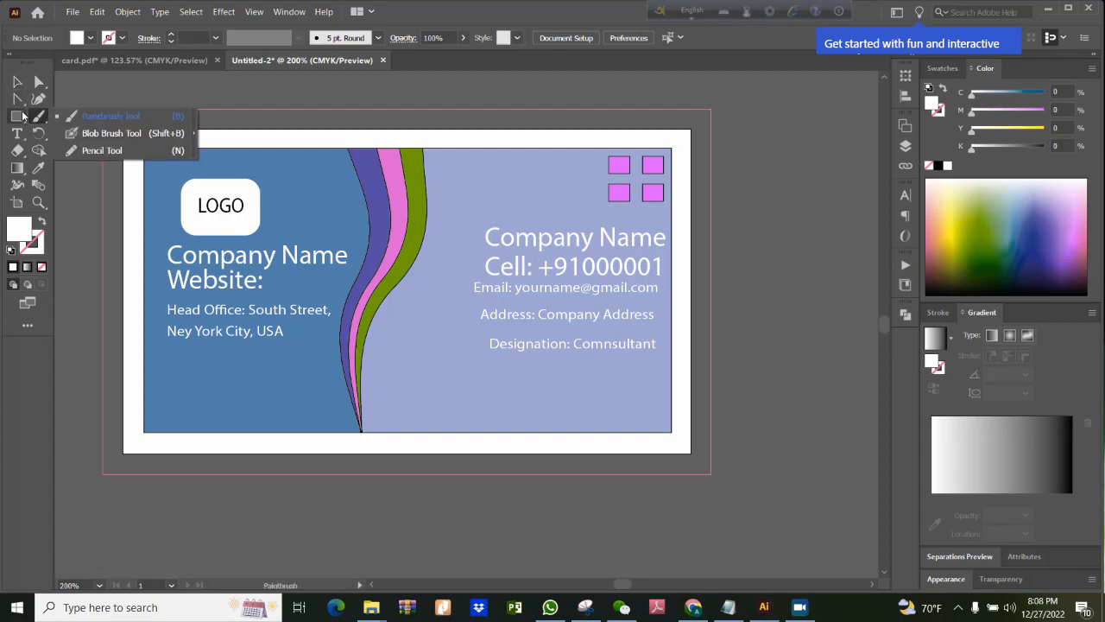
{"action": "left_click", "coordinate": [40, 99]}
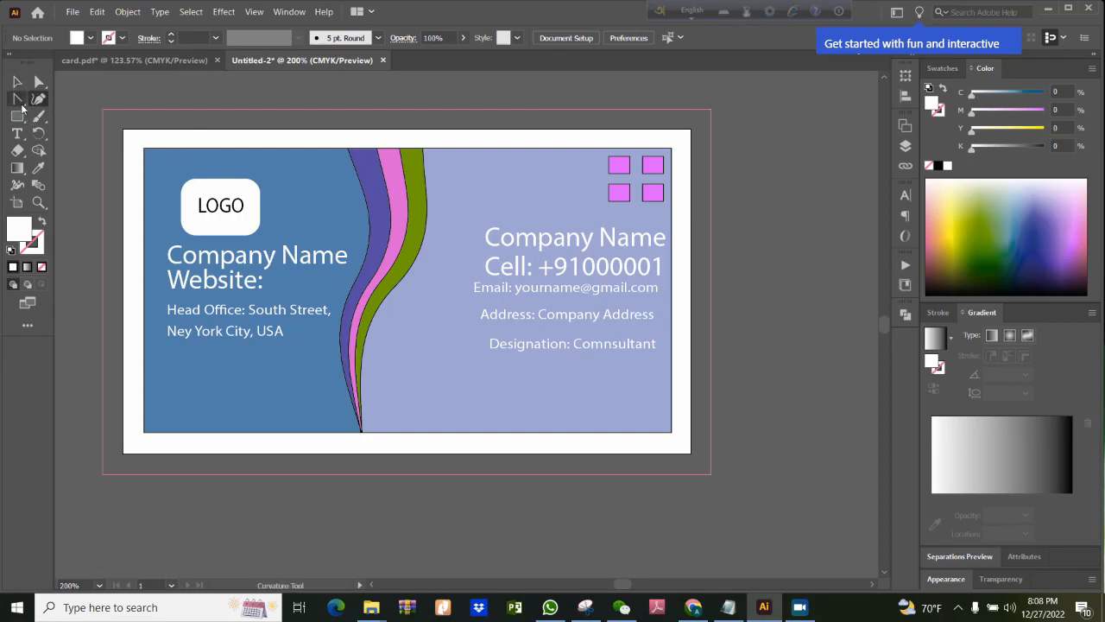
{"action": "left_click", "coordinate": [17, 98]}
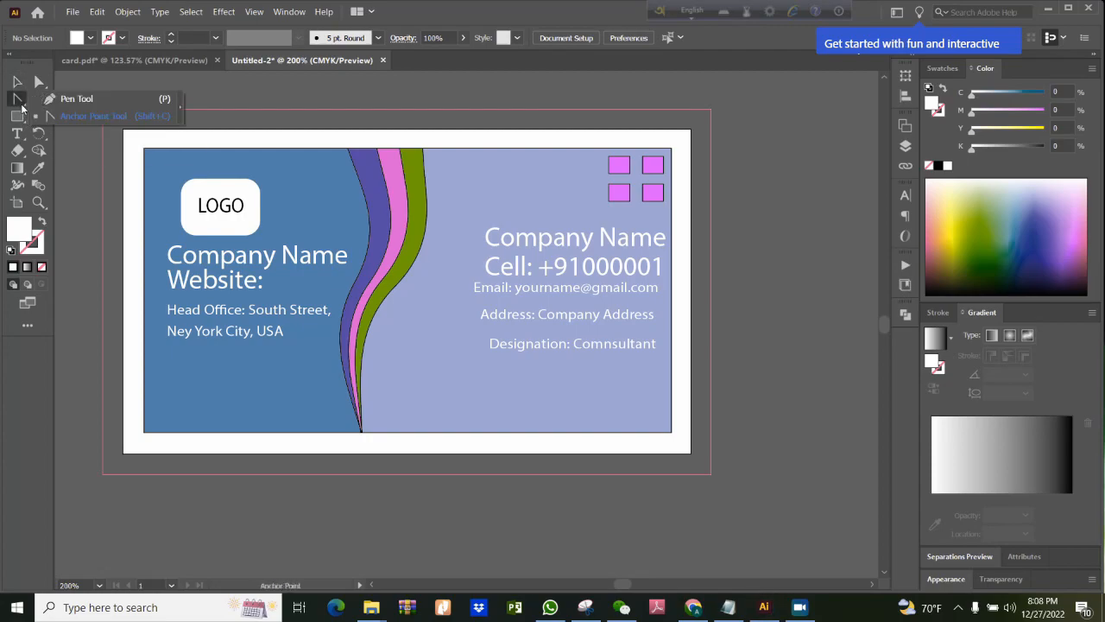
{"action": "left_click", "coordinate": [38, 173]}
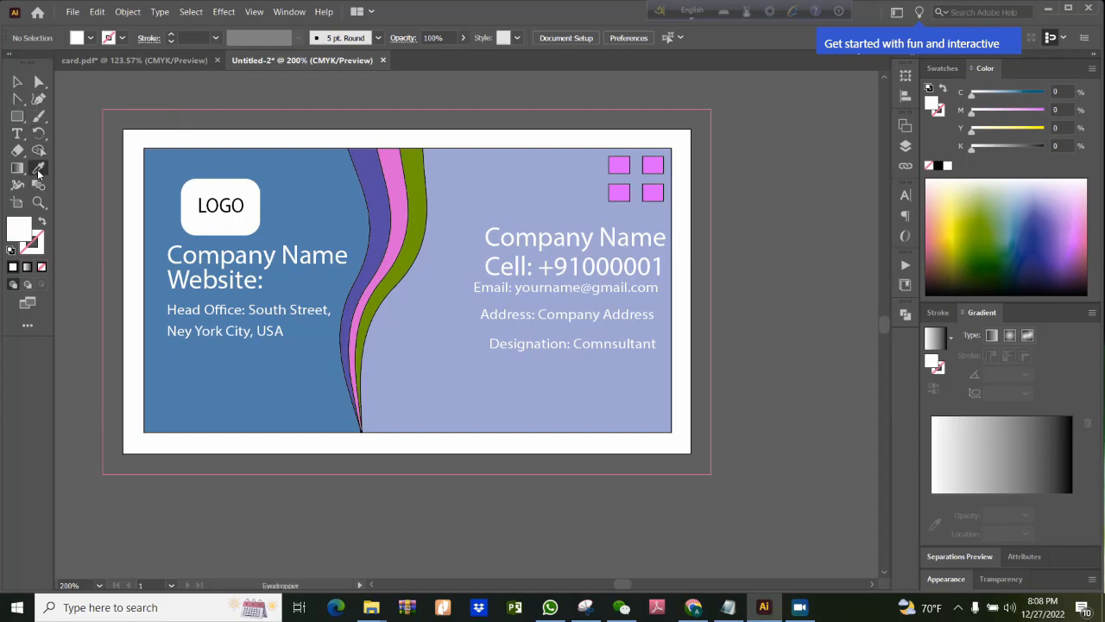
{"action": "left_click", "coordinate": [23, 169]}
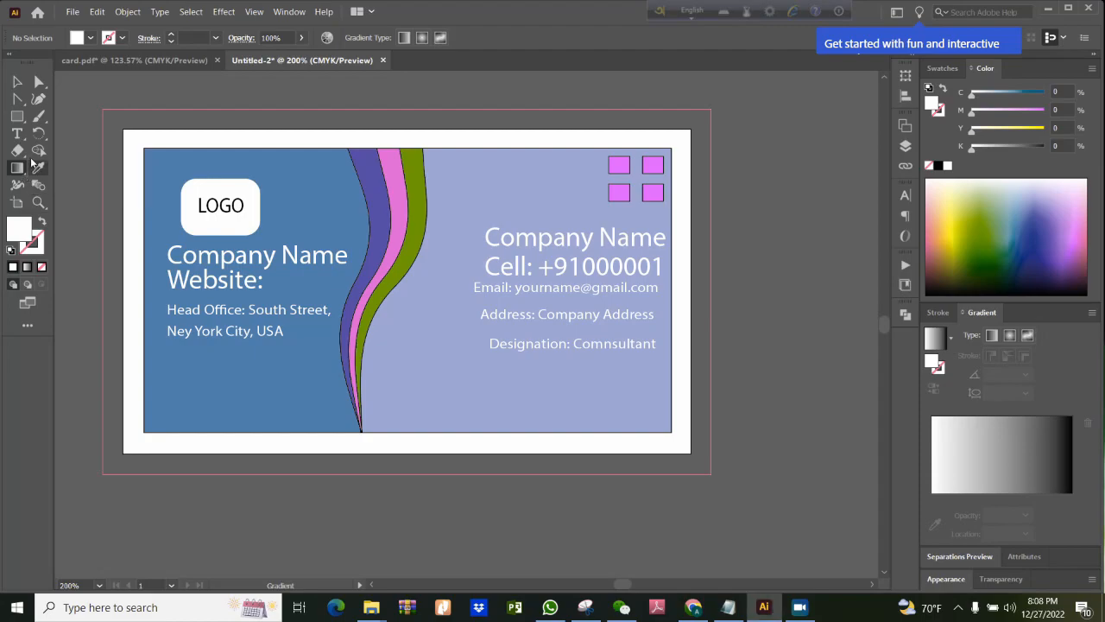
{"action": "left_click", "coordinate": [45, 119]}
{"action": "mouse_move", "coordinate": [45, 119]}
{"action": "left_mouse_down"}
{"action": "mouse_move", "coordinate": [87, 131]}
{"action": "mouse_move", "coordinate": [86, 148]}
{"action": "left_mouse_up"}
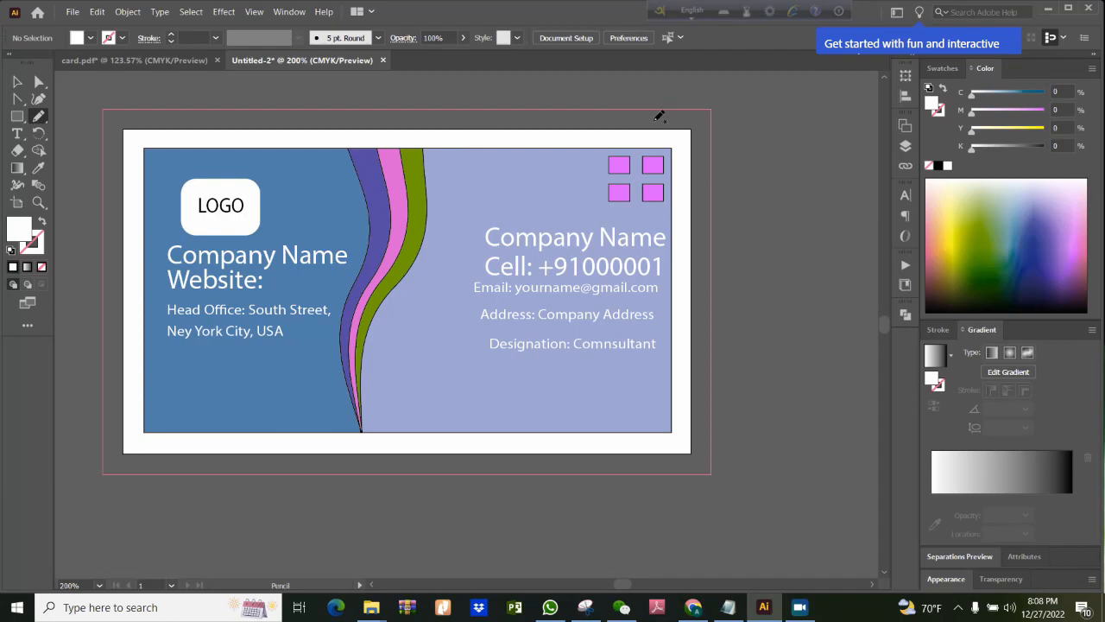
{"action": "left_click_drag", "start_coordinate": [657, 98], "coordinate": [660, 290]}
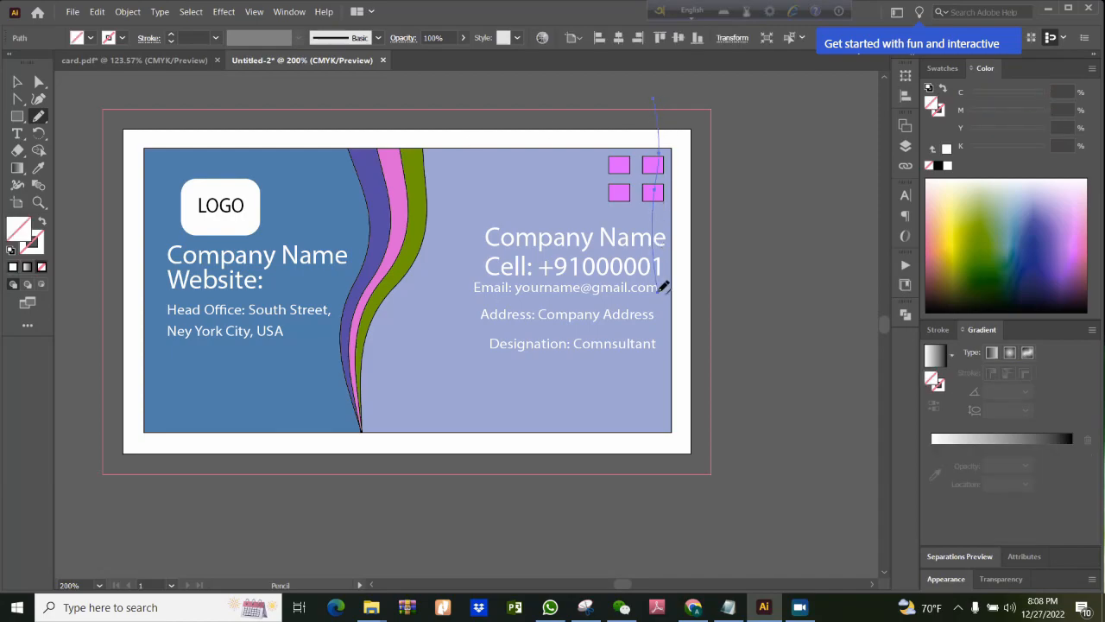
{"action": "key", "text": "ctrl+z"}
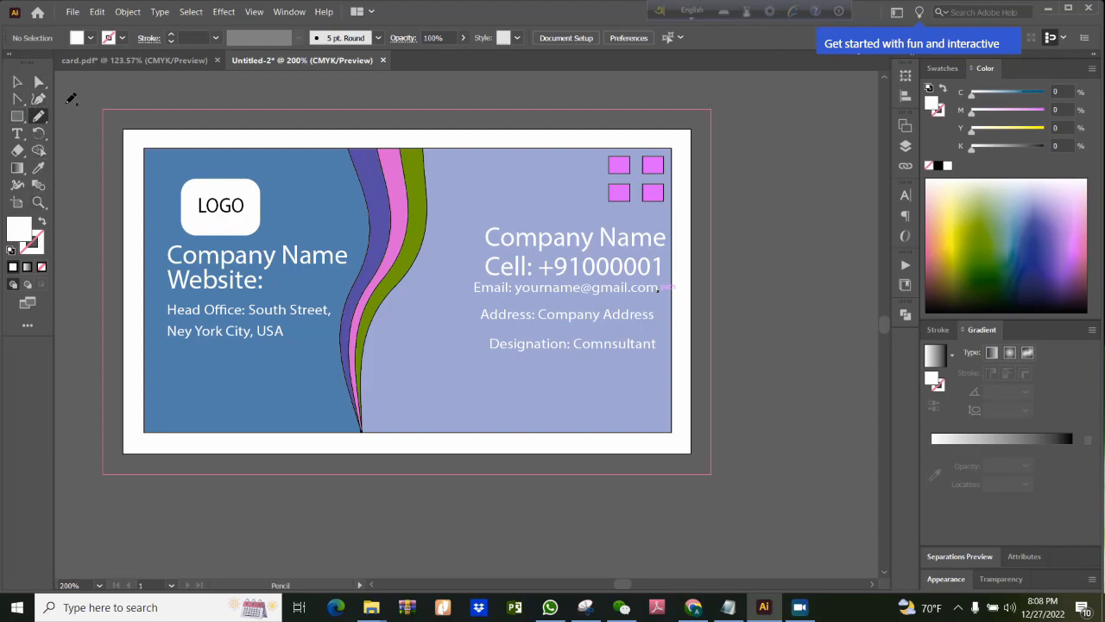
Move the floating language toolbar aside and switch the workspace to Essentials.
{"action": "left_click_drag", "start_coordinate": [661, 12], "coordinate": [587, 12]}
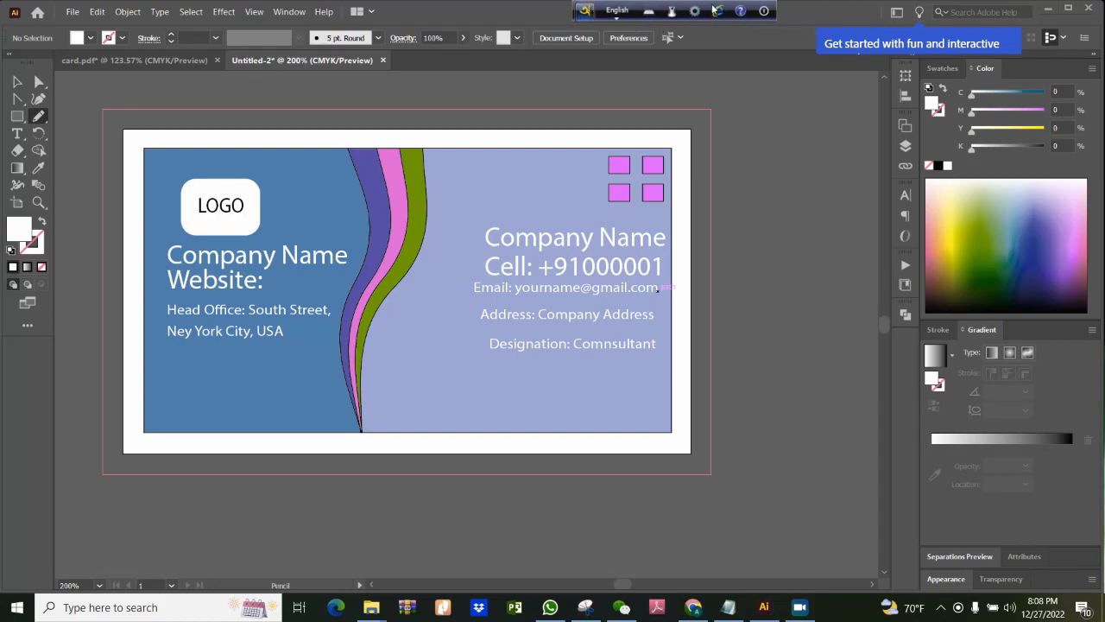
{"action": "left_click", "coordinate": [898, 13]}
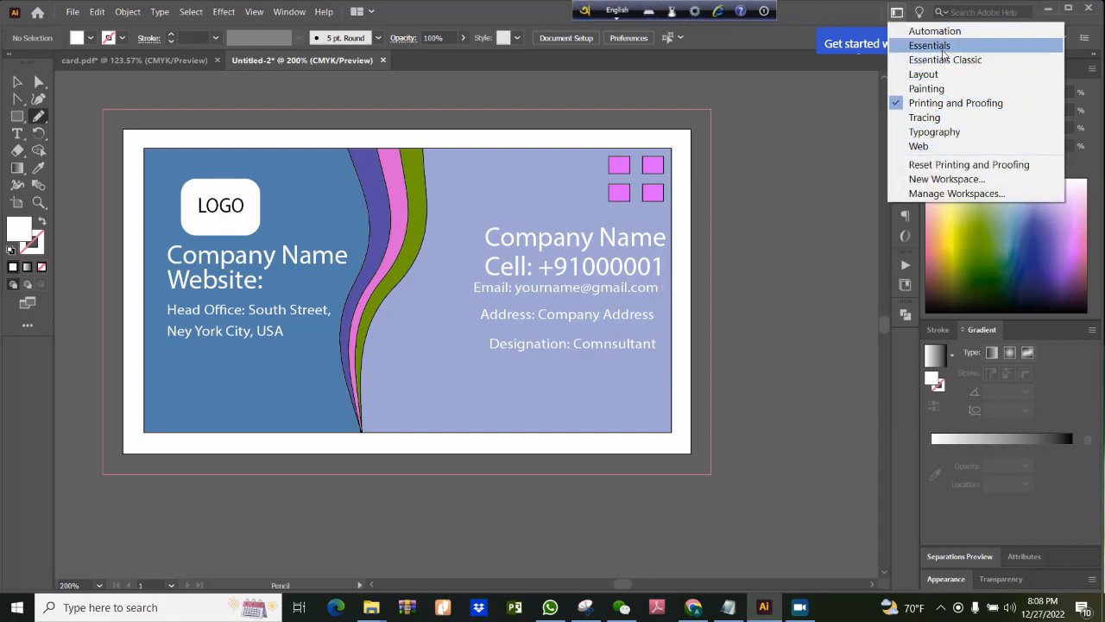
{"action": "left_click", "coordinate": [932, 54]}
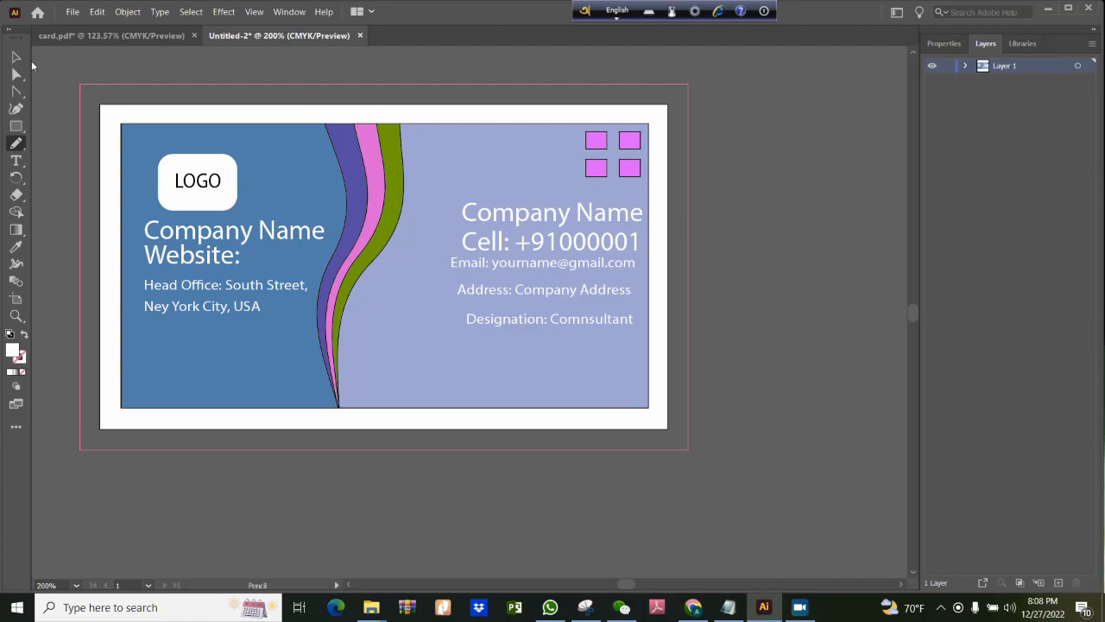
Draw a near-vertical line segment from above the card to below it and shift it to the outer edge of the magenta squares.
{"action": "left_click", "coordinate": [23, 149]}
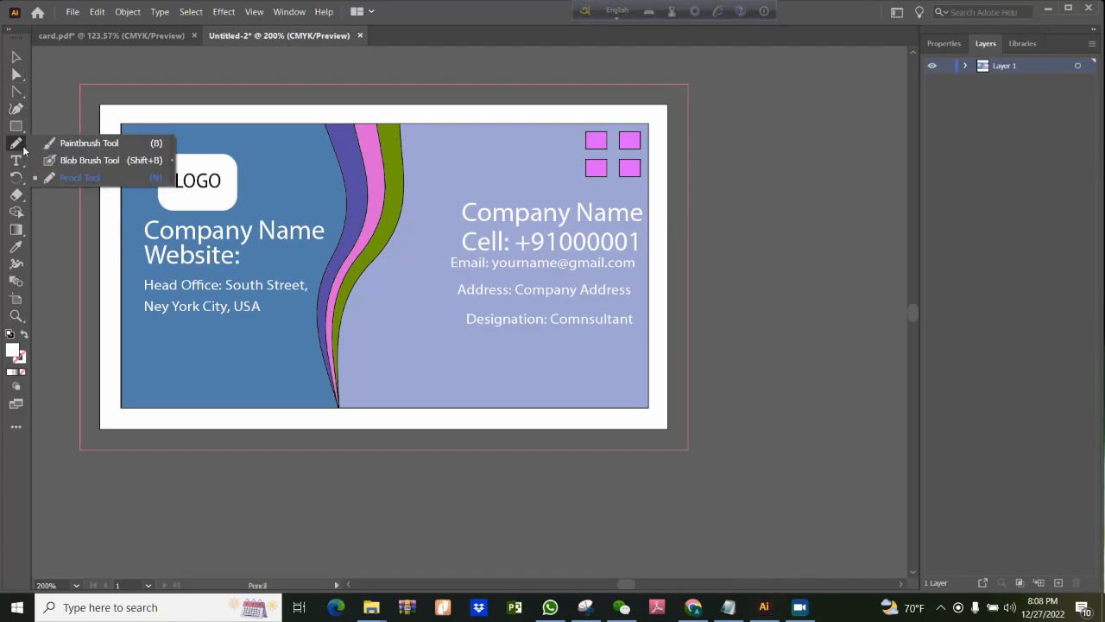
{"action": "left_click", "coordinate": [23, 132]}
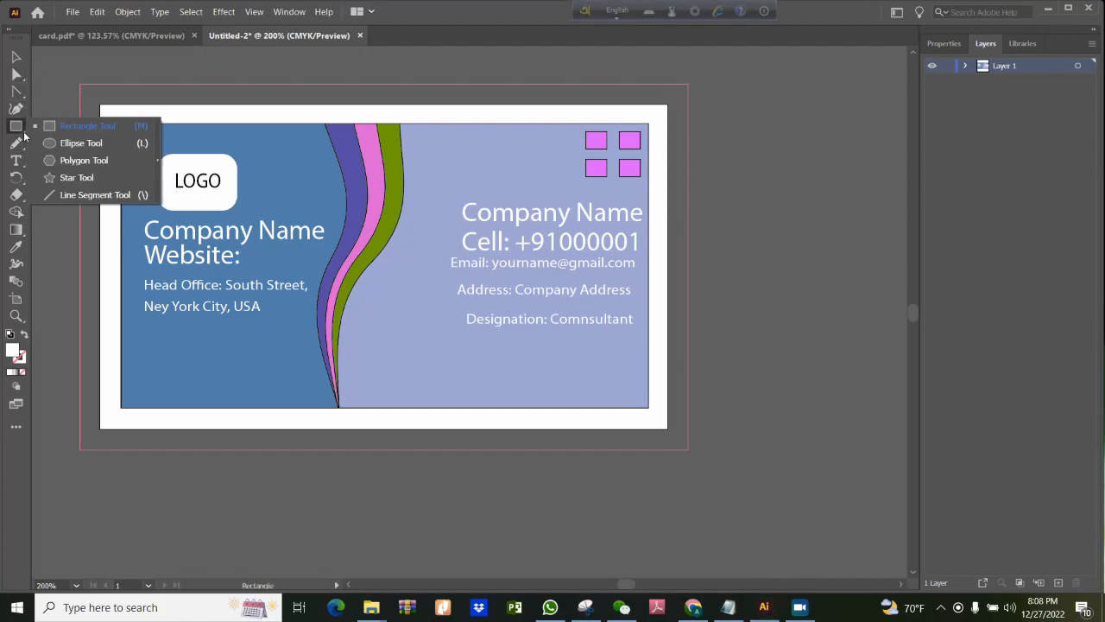
{"action": "left_click", "coordinate": [86, 197]}
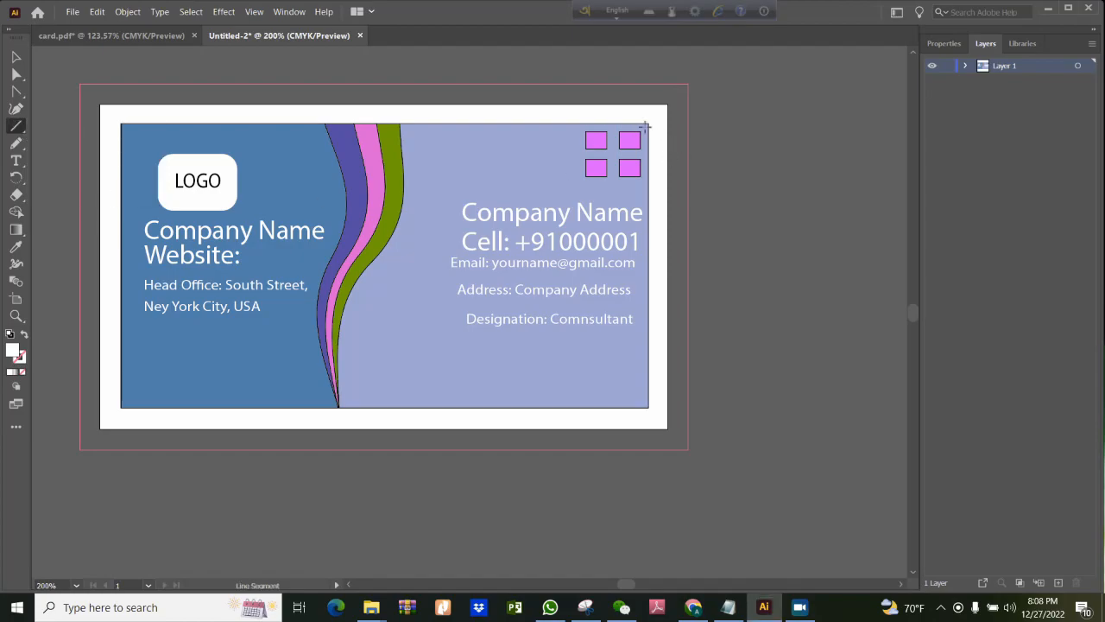
{"action": "left_click_drag", "start_coordinate": [632, 104], "coordinate": [629, 458]}
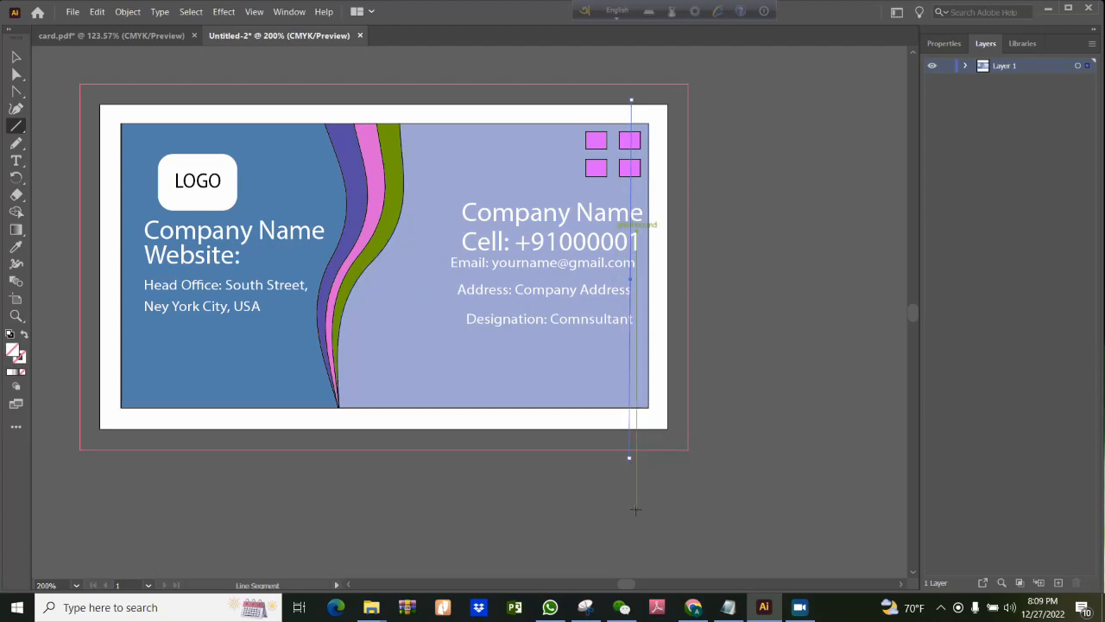
{"action": "key", "text": "Right"}
{"action": "key", "text": "Right"}
{"action": "key", "text": "Right"}
{"action": "key", "text": "Right"}
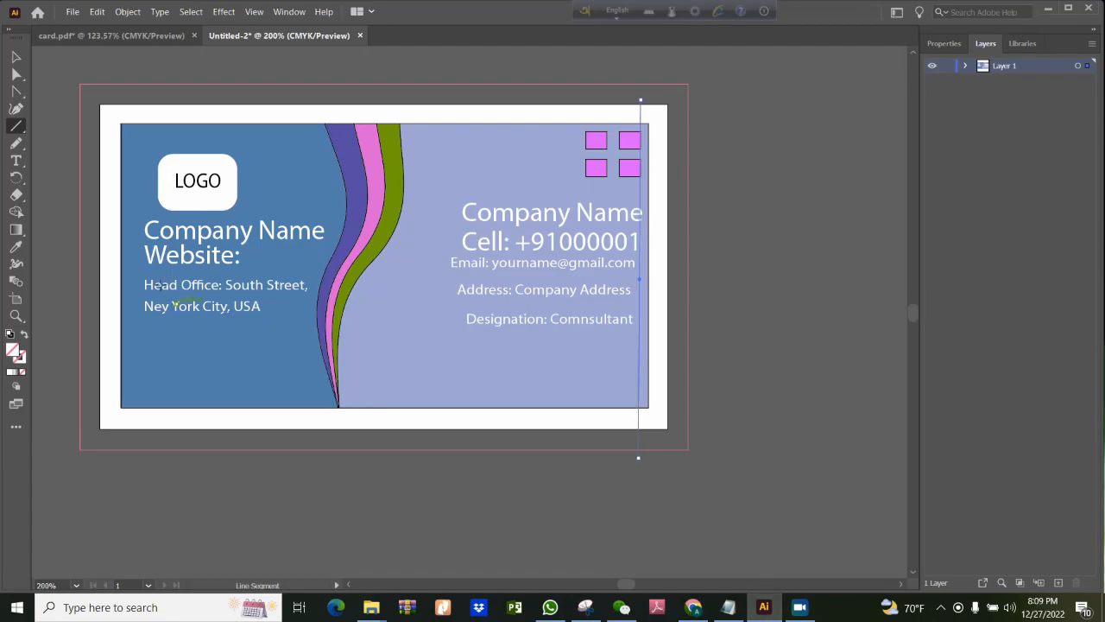
Shift the right-side company name and cell lines slightly left so they end at the vertical guide line.
{"action": "key", "text": "a"}
{"action": "left_click", "coordinate": [641, 224]}
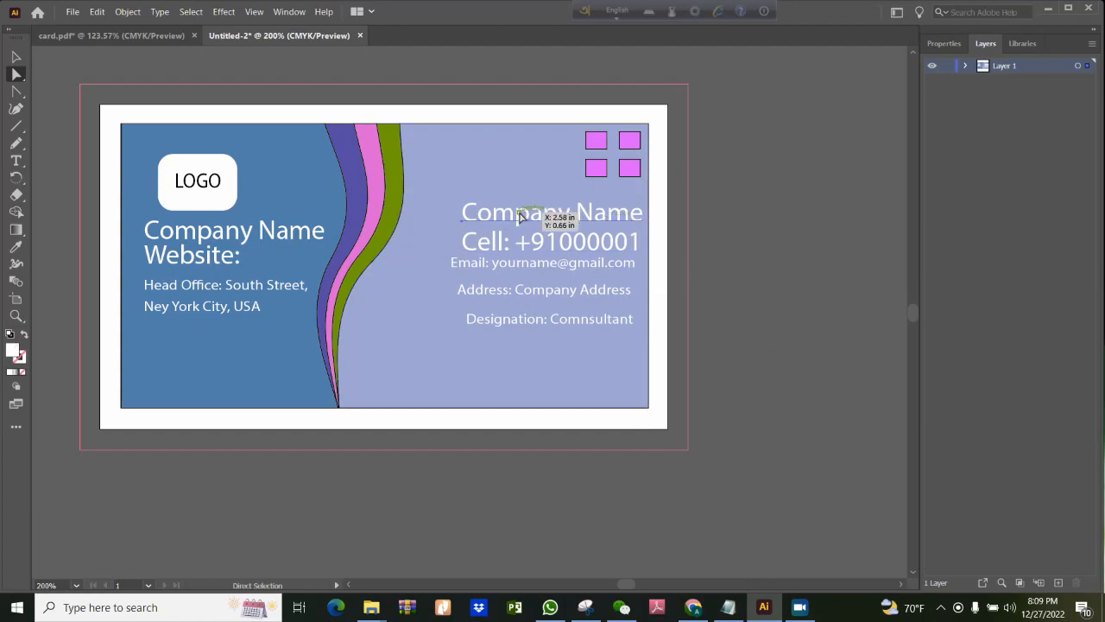
{"action": "key", "text": "v"}
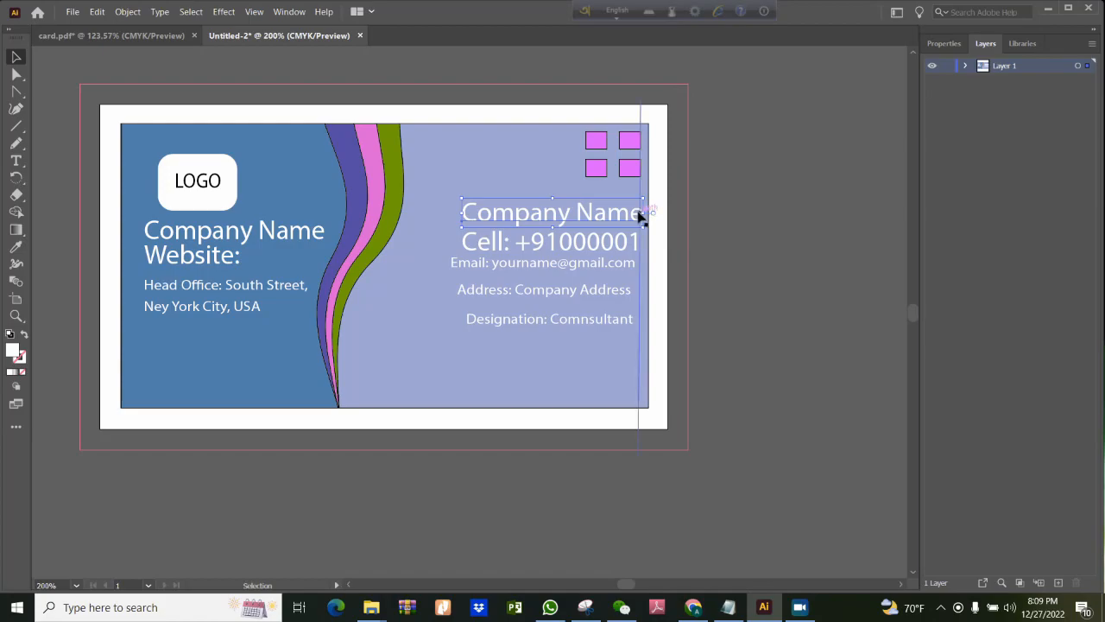
{"action": "left_click_drag", "start_coordinate": [628, 217], "coordinate": [640, 251]}
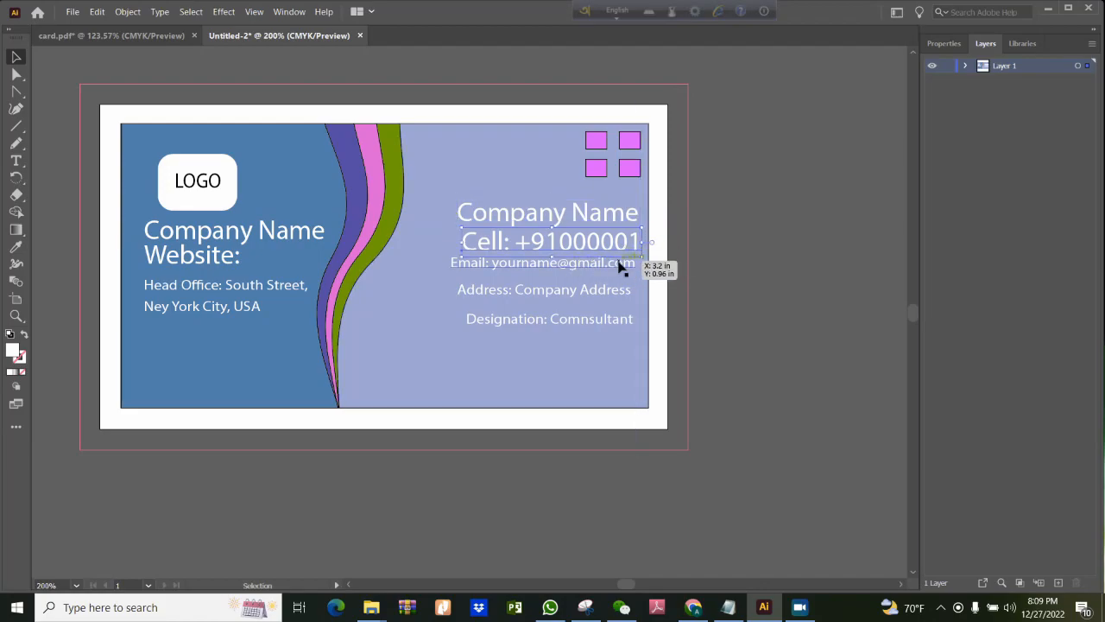
{"action": "key", "text": "Left"}
{"action": "key", "text": "Left"}
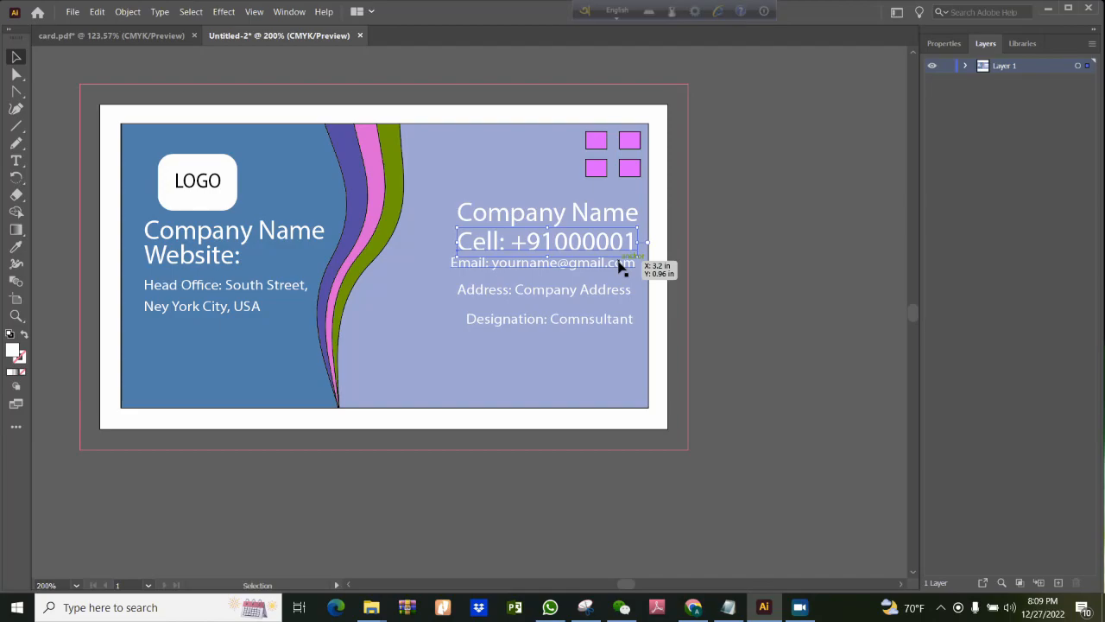
Nudge the email line down and right, and the address line right, to end at the vertical guide line.
{"action": "left_click", "coordinate": [621, 268]}
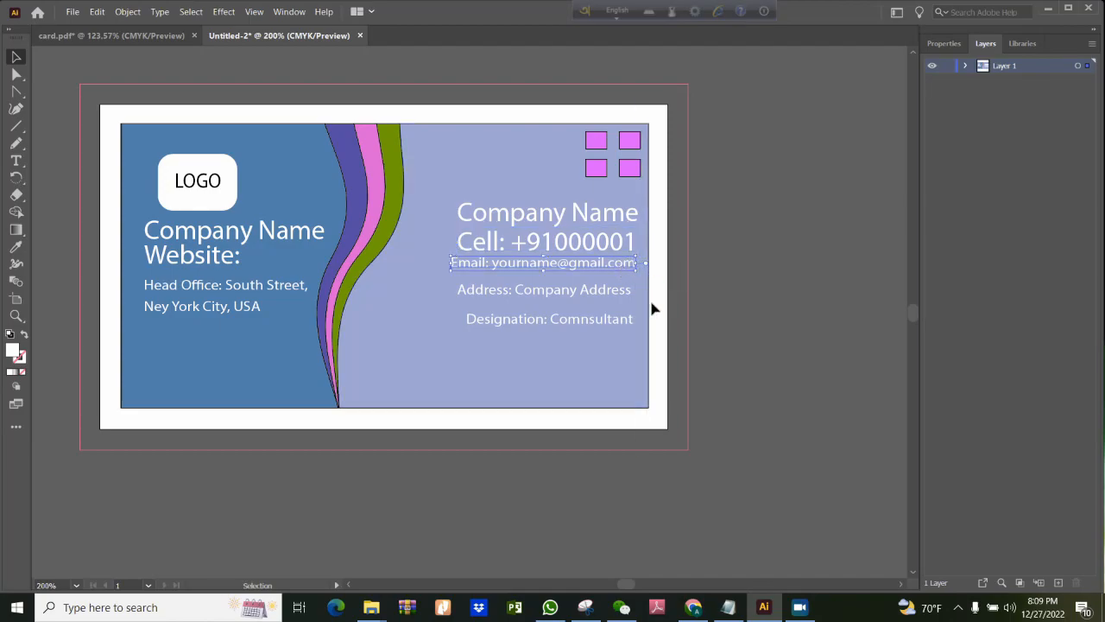
{"action": "key", "text": "Down"}
{"action": "key", "text": "Down"}
{"action": "key", "text": "Right"}
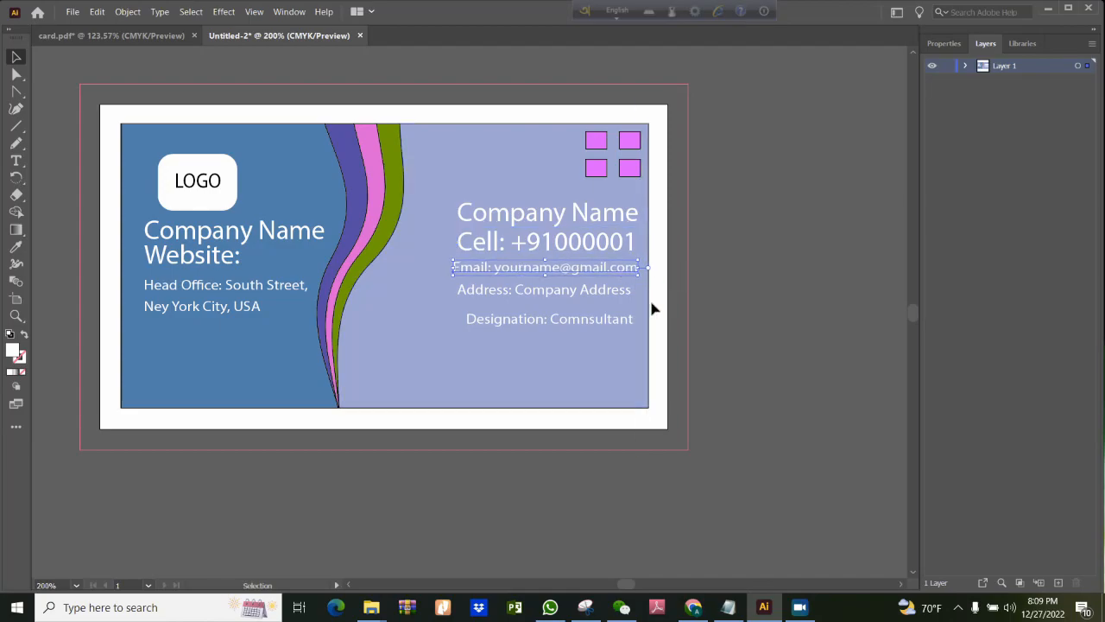
{"action": "left_click", "coordinate": [627, 290]}
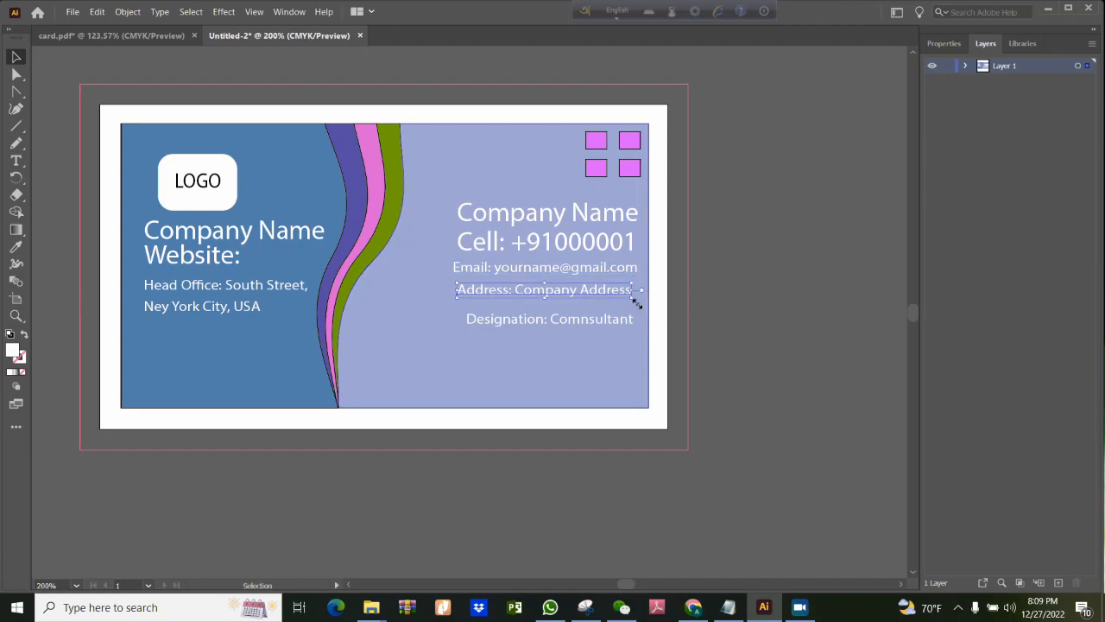
{"action": "key", "text": "Right"}
{"action": "key", "text": "Right"}
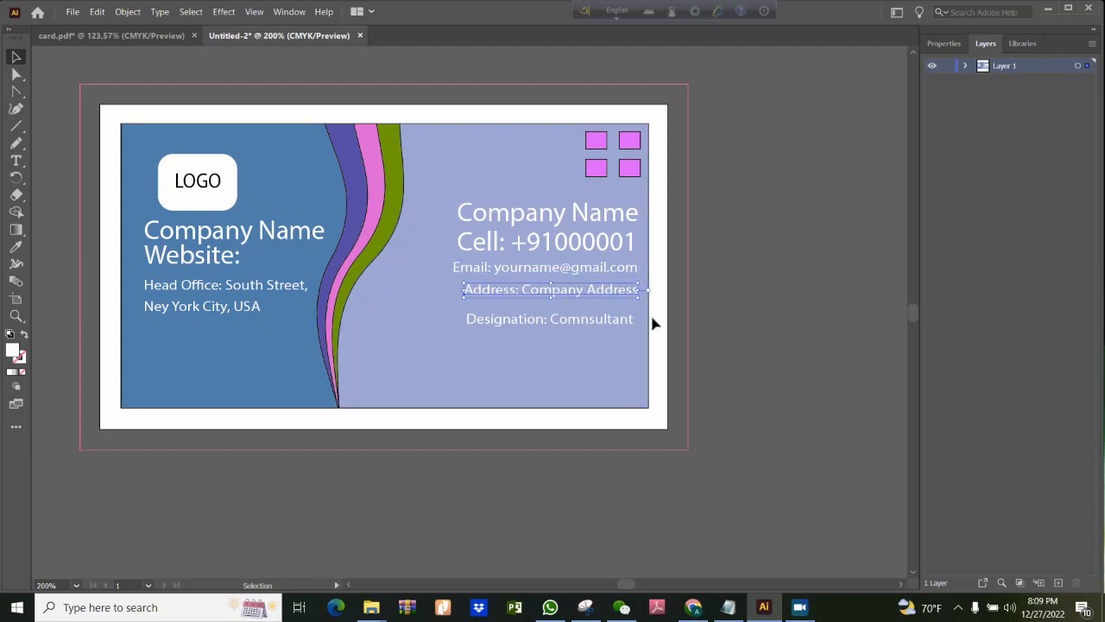
Nudge the designation line right to the vertical guide line and down to widen the gap below the address line.
{"action": "left_click", "coordinate": [609, 321]}
{"action": "key", "text": "Right"}
{"action": "key", "text": "Right"}
{"action": "key", "text": "Down"}
{"action": "key", "text": "Down"}
{"action": "key", "text": "Down"}
{"action": "key", "text": "Down"}
{"action": "key", "text": "Down"}
{"action": "key", "text": "Down"}
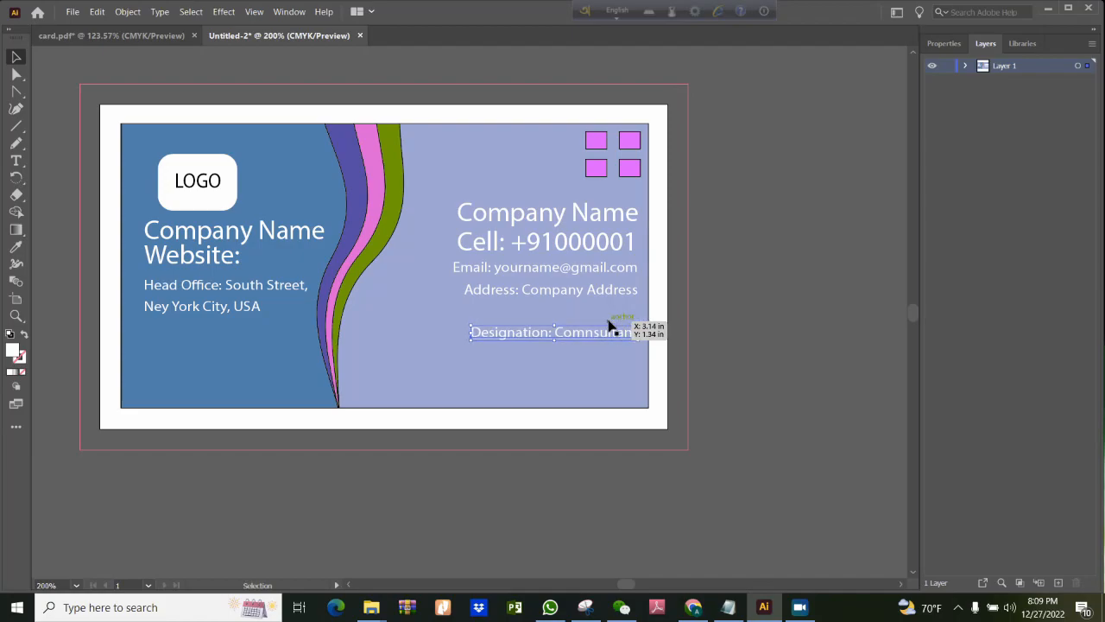
Move the address line down between its neighbours and nudge the email line slightly down to even out the spacing.
{"action": "left_click", "coordinate": [562, 294]}
{"action": "key", "text": "Down"}
{"action": "key", "text": "Down"}
{"action": "key", "text": "Down"}
{"action": "key", "text": "Down"}
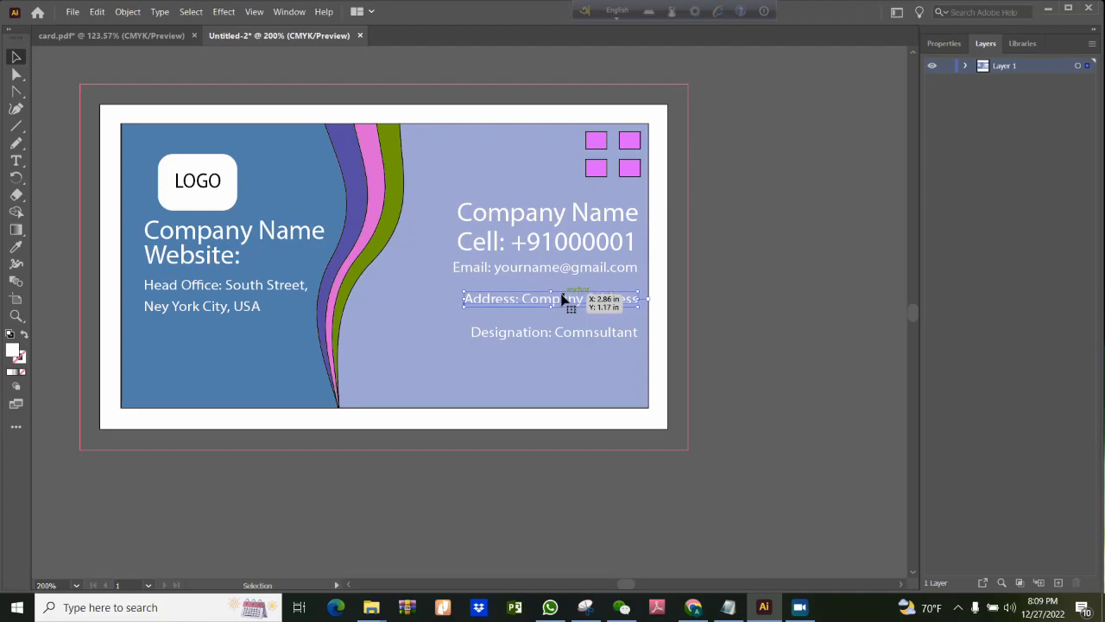
{"action": "left_click", "coordinate": [575, 372]}
{"action": "left_click", "coordinate": [568, 275]}
{"action": "key", "text": "Down"}
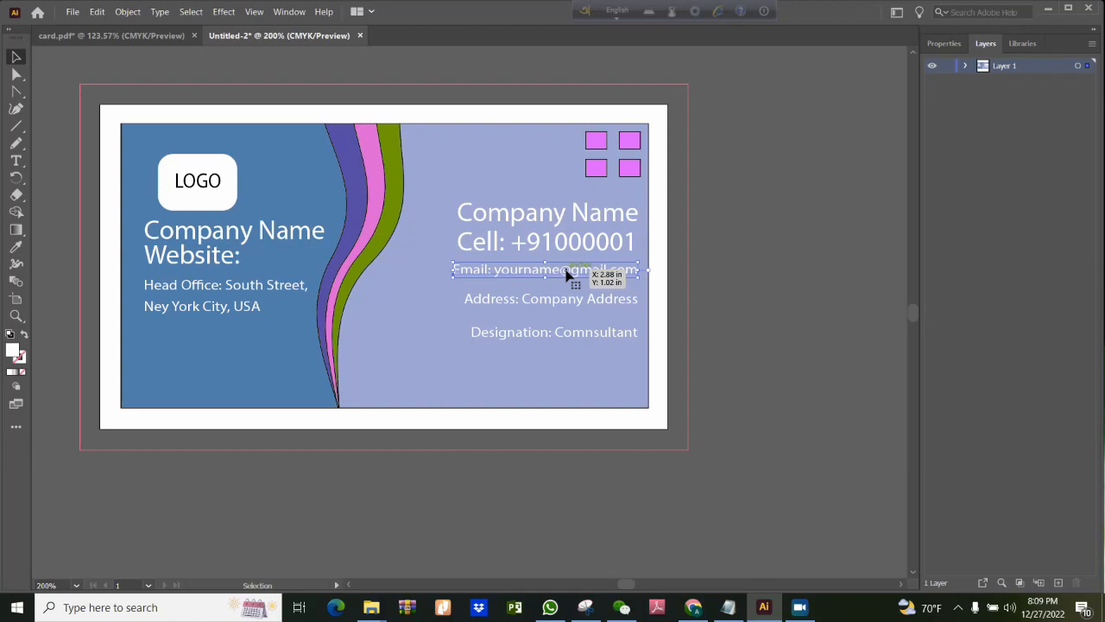
Move the right-side company name to the card's upper edge beside the green wave and change its text to "Your Name".
{"action": "left_click", "coordinate": [606, 216]}
{"action": "left_click_drag", "start_coordinate": [549, 218], "coordinate": [497, 145]}
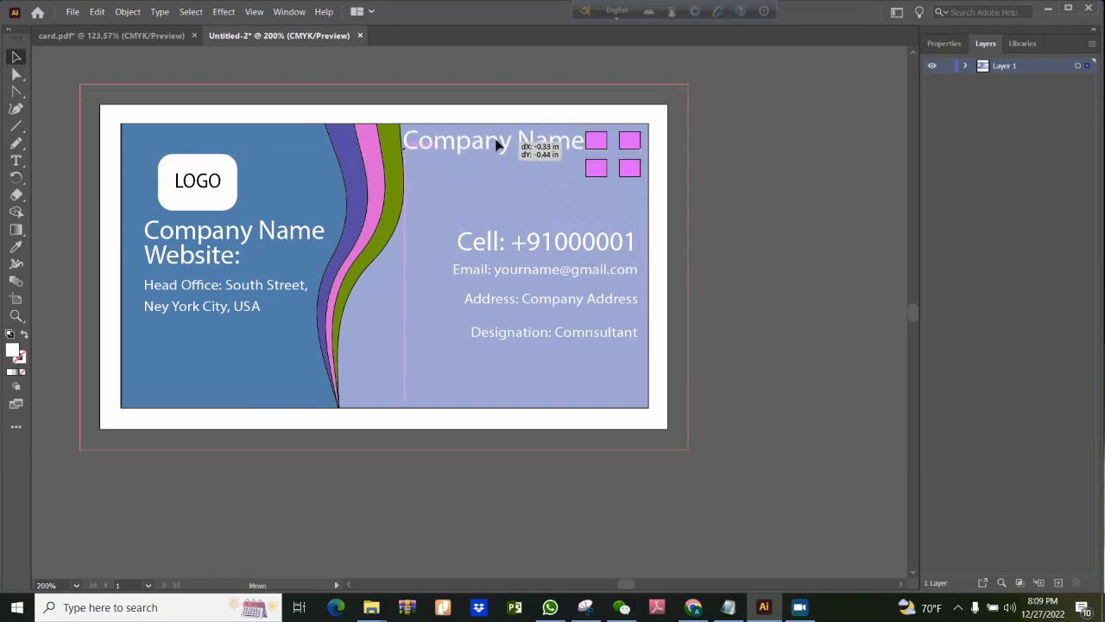
{"action": "left_click_drag", "start_coordinate": [497, 144], "coordinate": [402, 141]}
{"action": "key", "text": "t"}
{"action": "type", "text": "Y"}
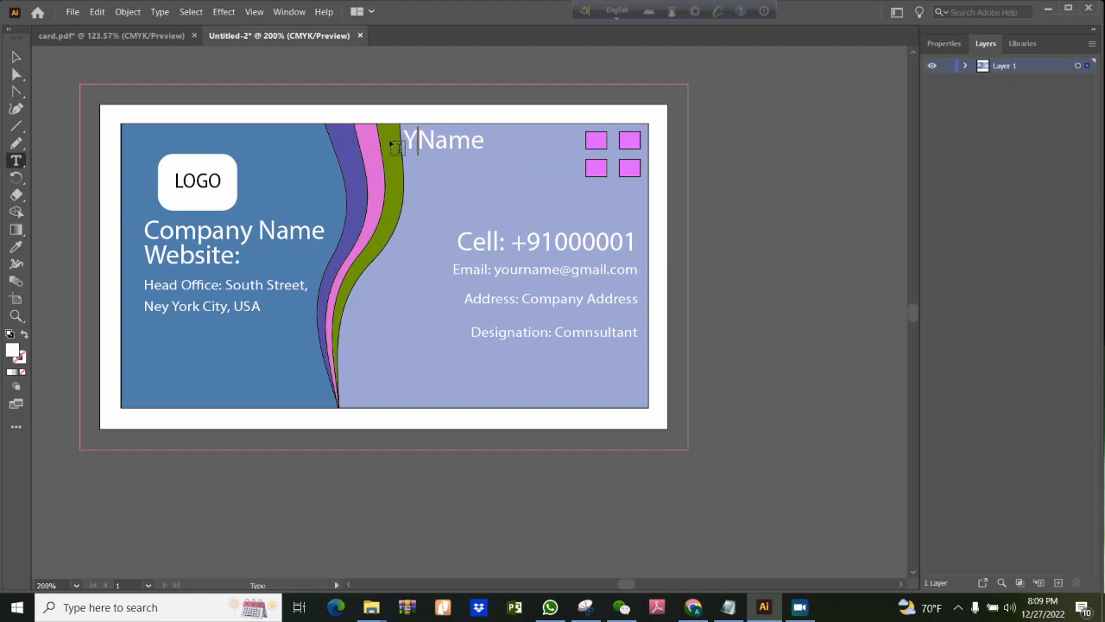
{"action": "type", "text": "ou"}
{"action": "key", "text": "BackSpace"}
{"action": "key", "text": "BackSpace"}
{"action": "type", "text": "our"}
{"action": "left_click", "coordinate": [509, 186]}
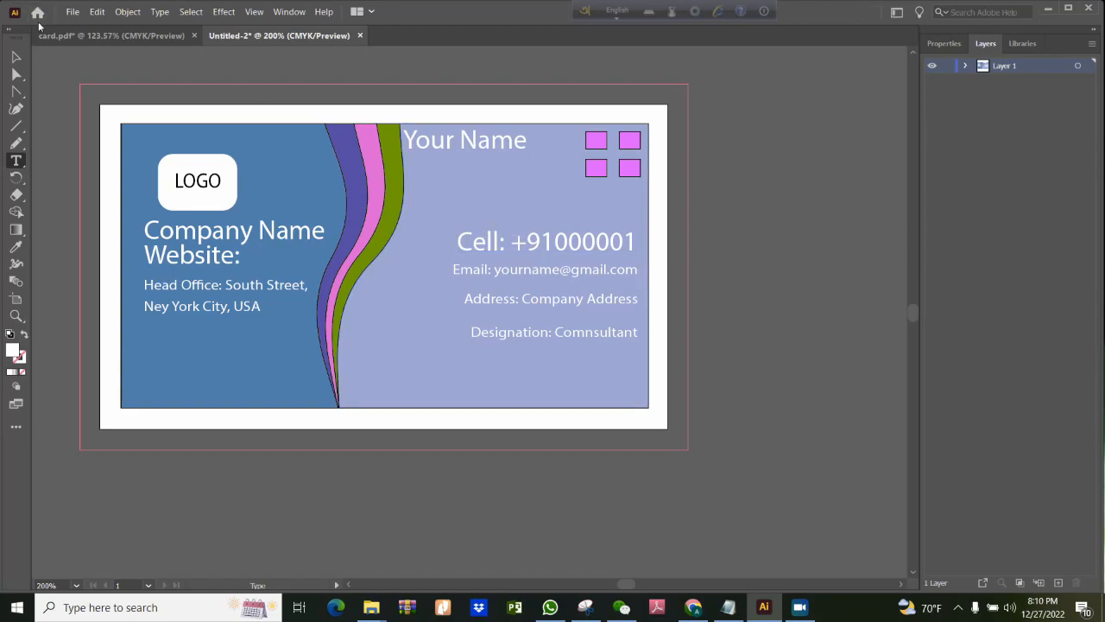
Move the cell line directly below "Your Name" and replace its text with "Contact".
{"action": "left_click", "coordinate": [15, 57]}
{"action": "left_click", "coordinate": [505, 249]}
{"action": "left_click_drag", "start_coordinate": [539, 253], "coordinate": [469, 187]}
{"action": "key", "text": "t"}
{"action": "left_click_drag", "start_coordinate": [578, 165], "coordinate": [341, 181]}
{"action": "type", "text": "Contact"}
{"action": "left_click", "coordinate": [466, 219]}
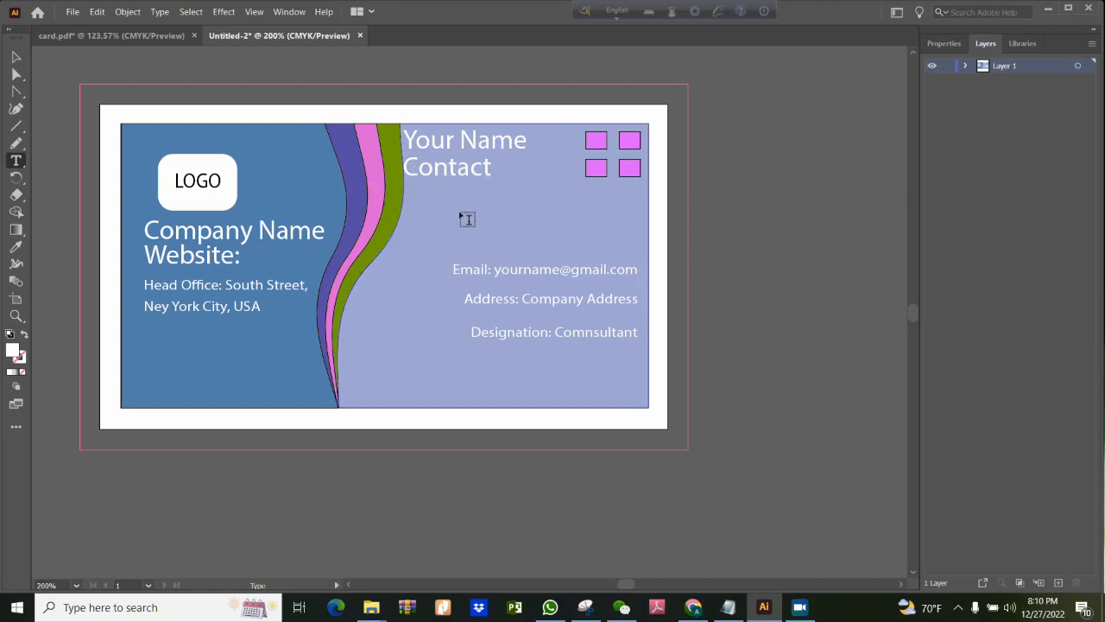
Draw an open S-shaped curve above the email line with the Curvature tool, ending near the vertical guide line.
{"action": "left_click", "coordinate": [15, 56]}
{"action": "left_click", "coordinate": [500, 208]}
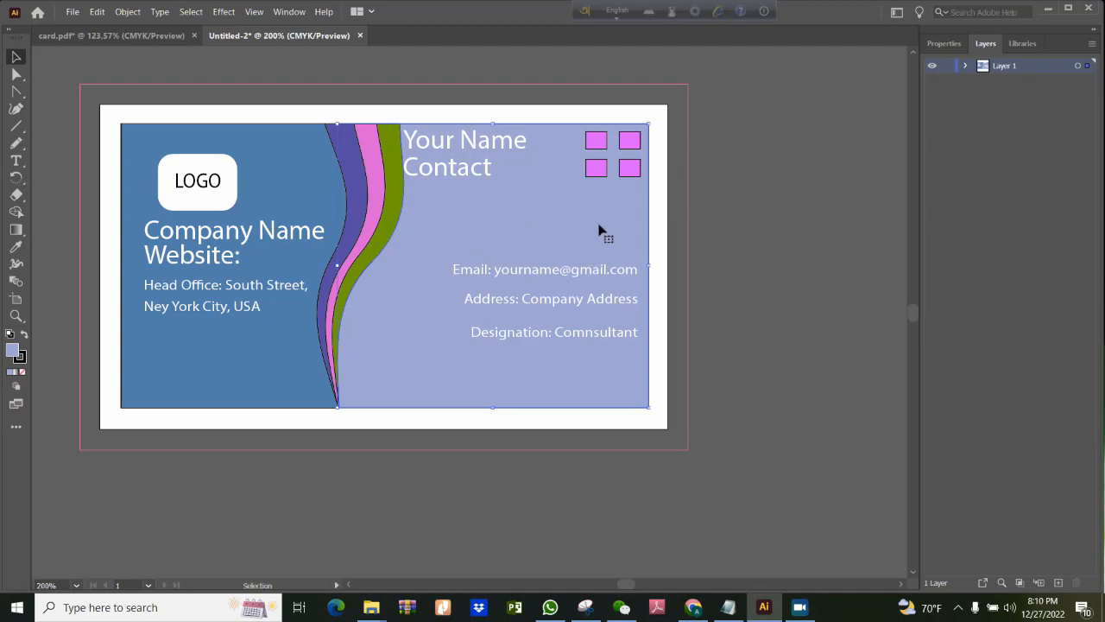
{"action": "left_click", "coordinate": [21, 111]}
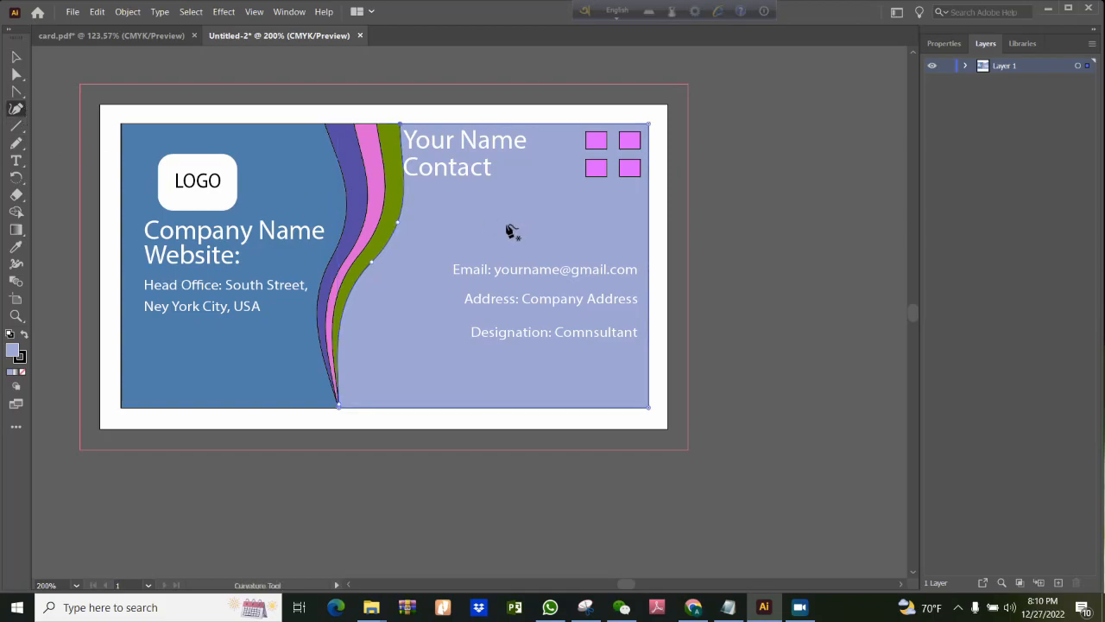
{"action": "left_click", "coordinate": [465, 226]}
{"action": "left_click", "coordinate": [543, 221]}
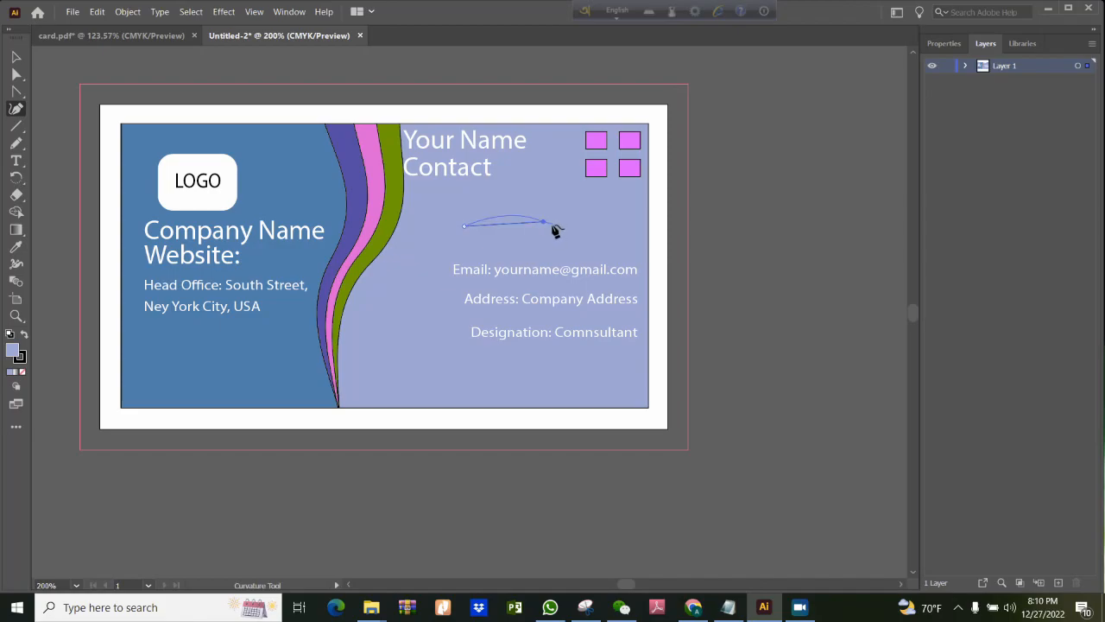
{"action": "left_click", "coordinate": [597, 249]}
{"action": "left_click", "coordinate": [636, 231]}
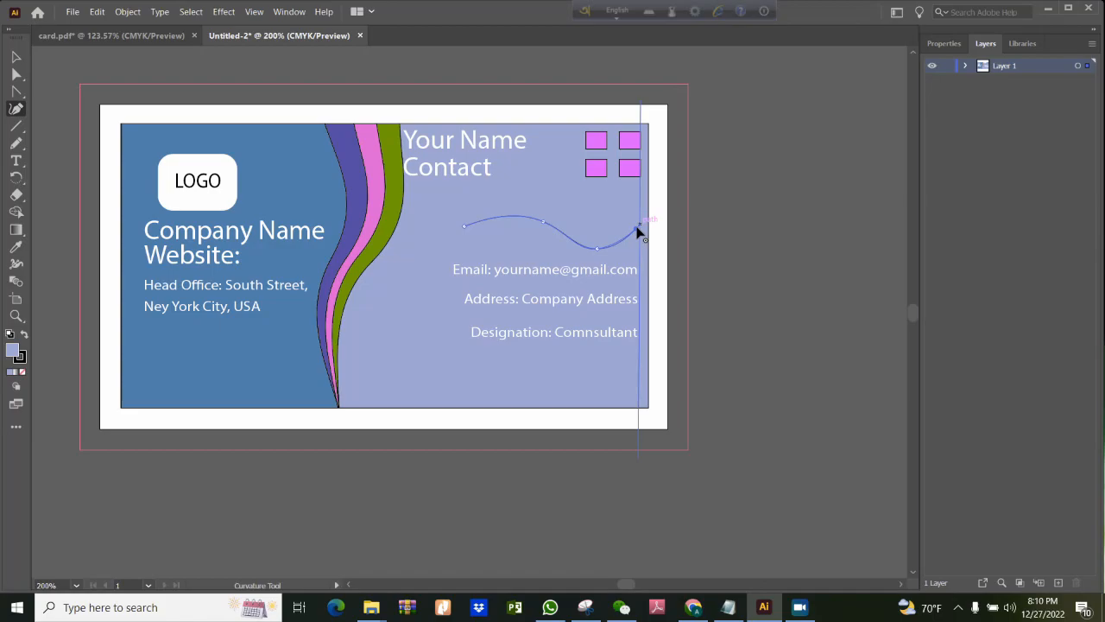
{"action": "key", "text": "Escape"}
Duplicate the wavy curve straight up by about 0.06 in.
{"action": "left_click", "coordinate": [15, 56]}
{"action": "left_click", "coordinate": [557, 235]}
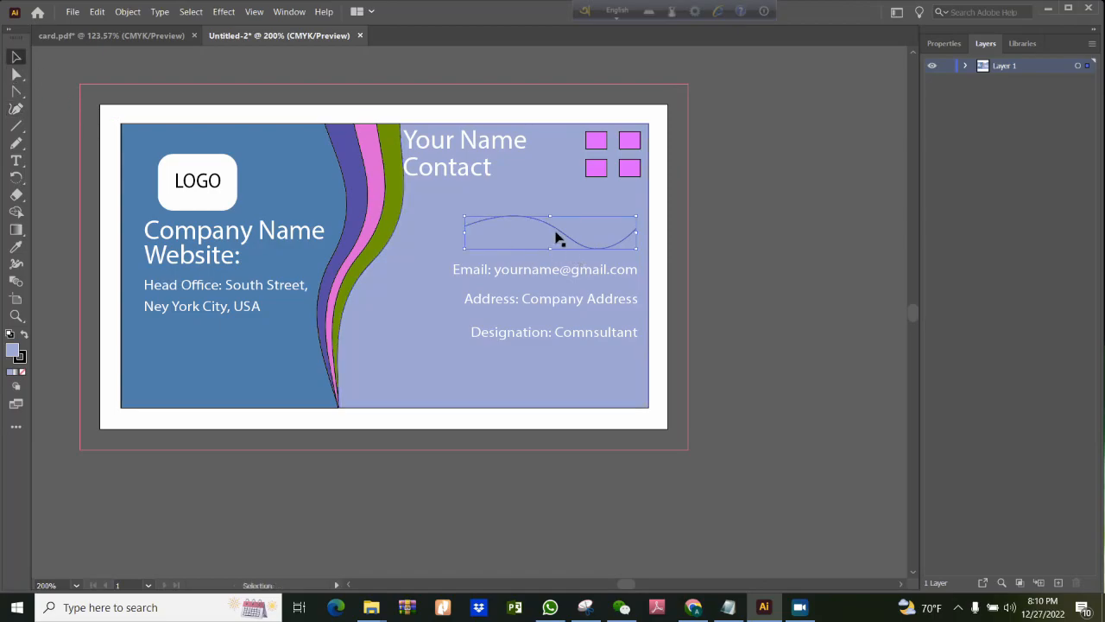
{"action": "left_click_drag", "start_coordinate": [557, 235], "coordinate": [560, 224]}
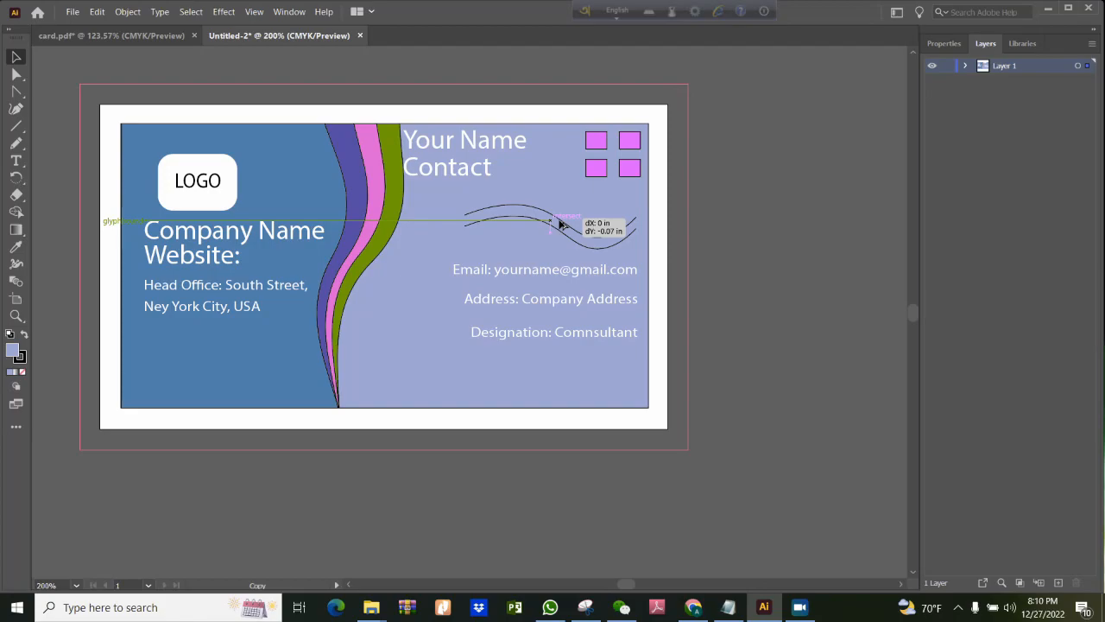
{"action": "left_click_drag", "start_coordinate": [560, 225], "coordinate": [559, 224]}
{"action": "left_click", "coordinate": [734, 235]}
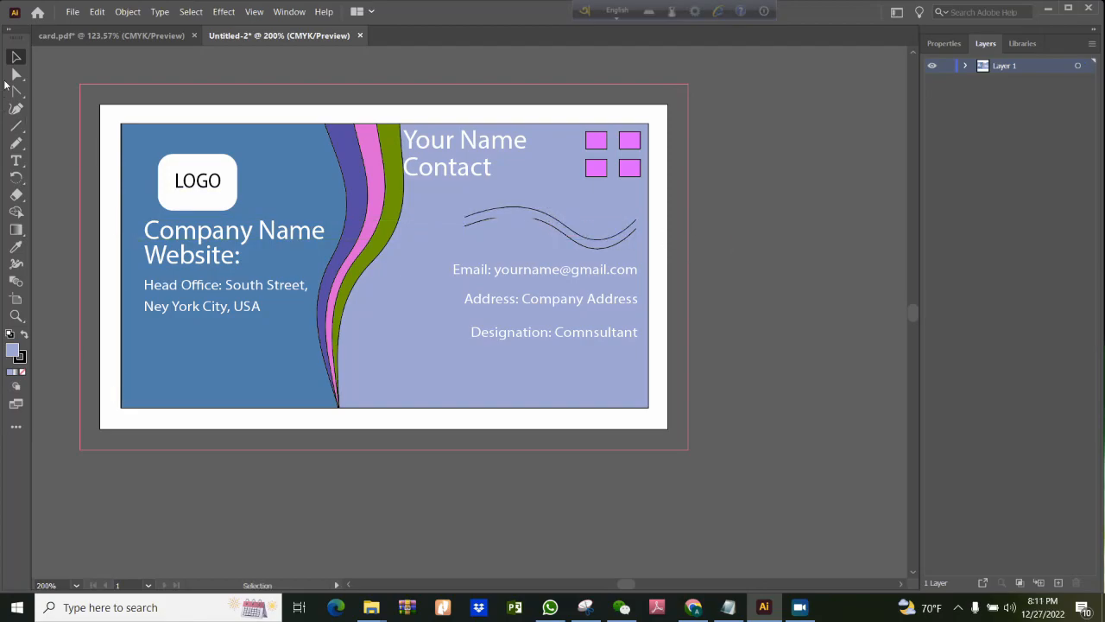
Join the ends of the two wavy curves with short vertical line segments about 0.06 in long.
{"action": "left_click", "coordinate": [15, 125]}
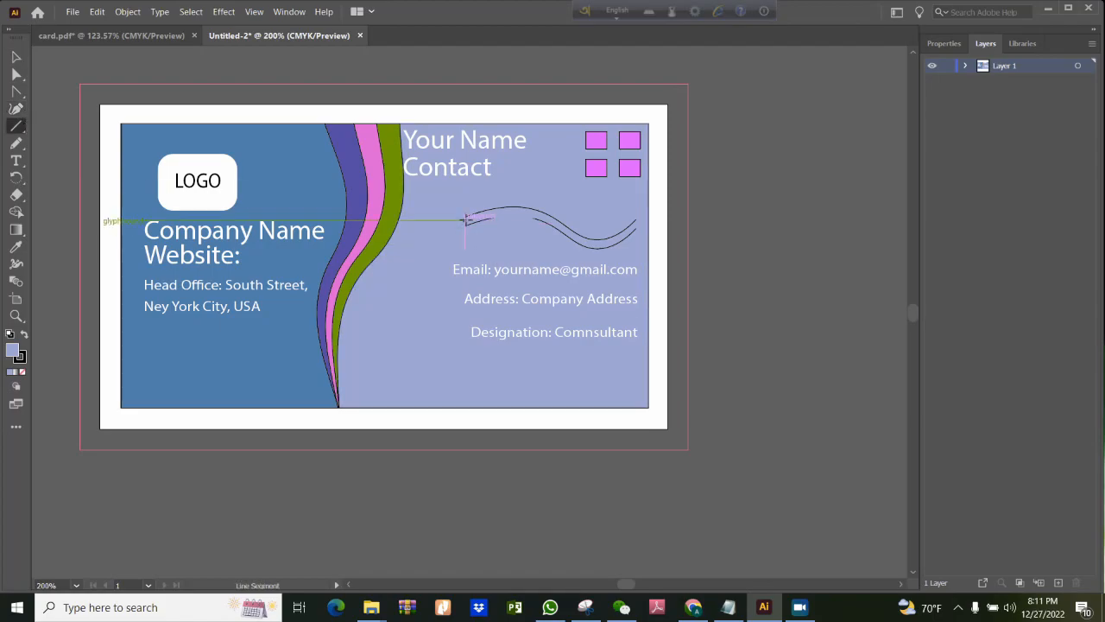
{"action": "left_click", "coordinate": [465, 217]}
{"action": "left_click", "coordinate": [603, 344]}
{"action": "left_click_drag", "start_coordinate": [464, 217], "coordinate": [636, 220]}
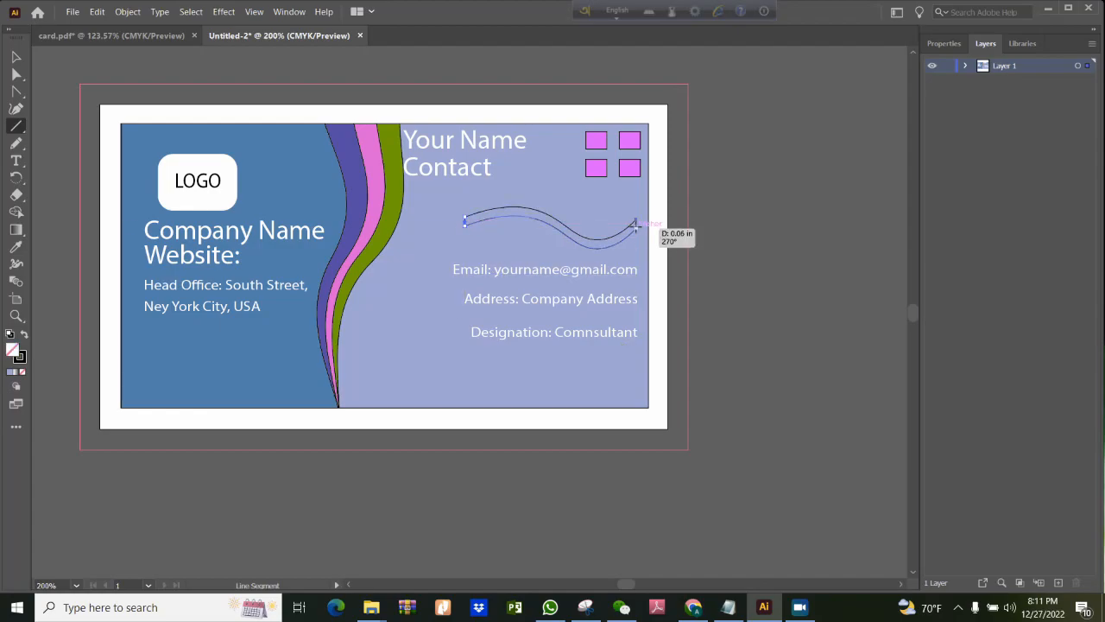
Select the lower wavy curve and switch to the Printing and Proofing workspace.
{"action": "key", "text": "v"}
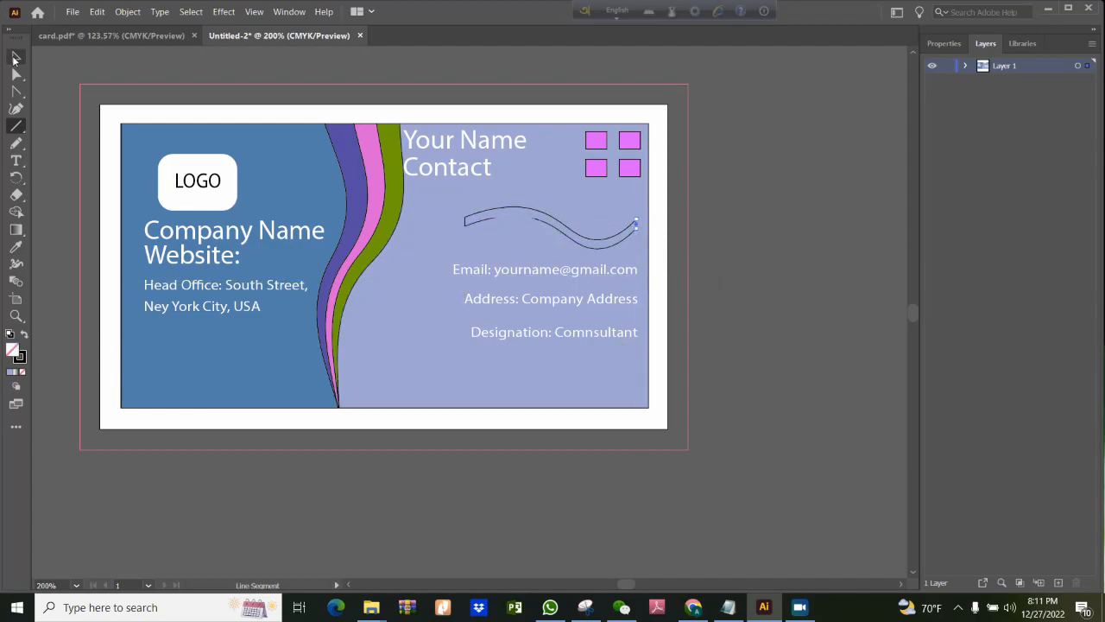
{"action": "left_click", "coordinate": [529, 231]}
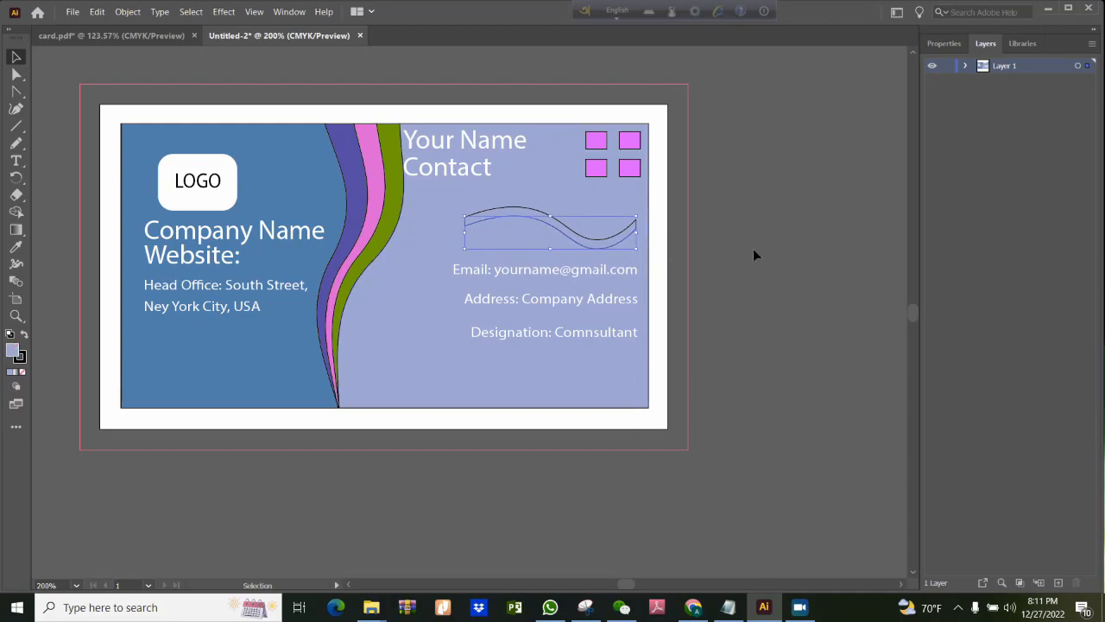
{"action": "left_click_drag", "start_coordinate": [543, 235], "coordinate": [545, 213]}
{"action": "left_click", "coordinate": [743, 223]}
{"action": "left_click", "coordinate": [536, 221]}
{"action": "left_click", "coordinate": [896, 11]}
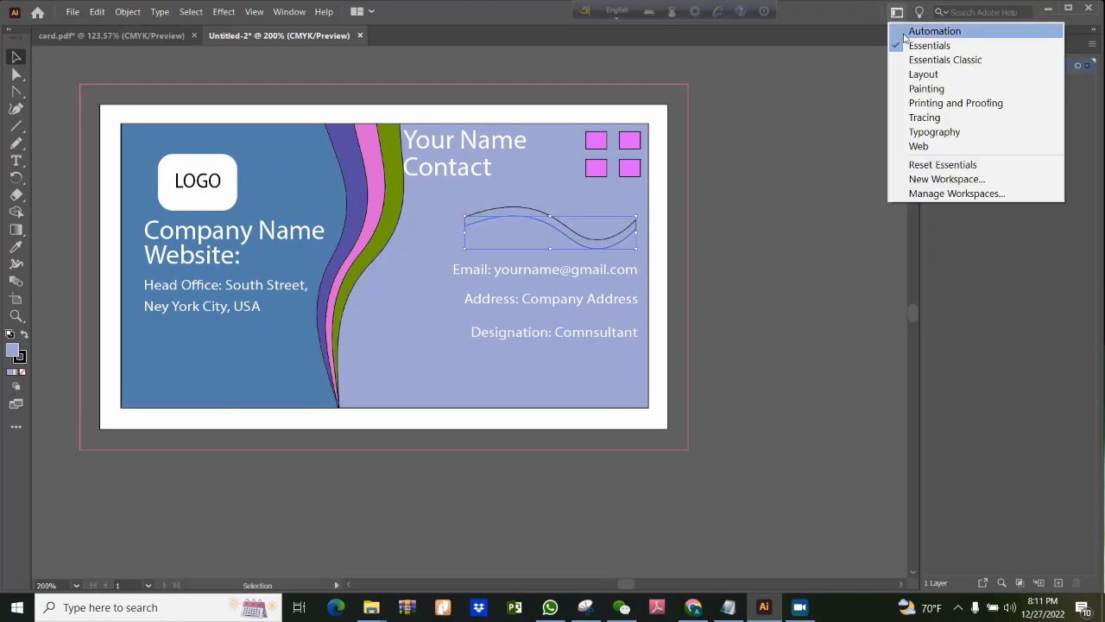
{"action": "left_click", "coordinate": [949, 102]}
{"action": "left_click", "coordinate": [781, 252]}
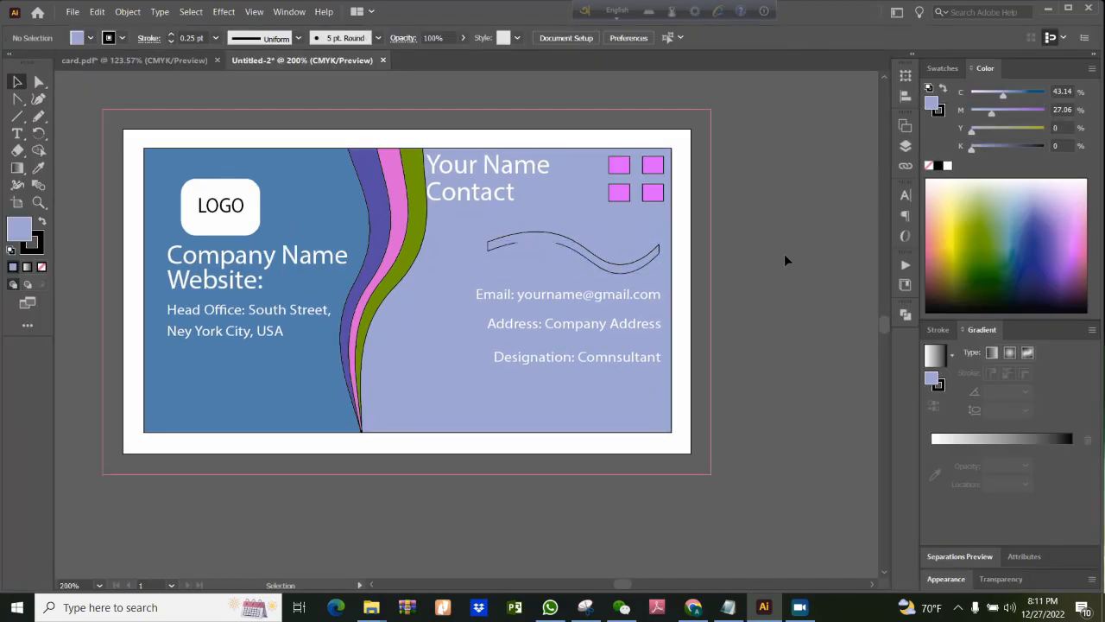
Remove the fill from the lower and upper wavy curves, keeping only their outlines.
{"action": "left_click", "coordinate": [545, 257]}
{"action": "left_click_drag", "start_coordinate": [545, 257], "coordinate": [554, 259]}
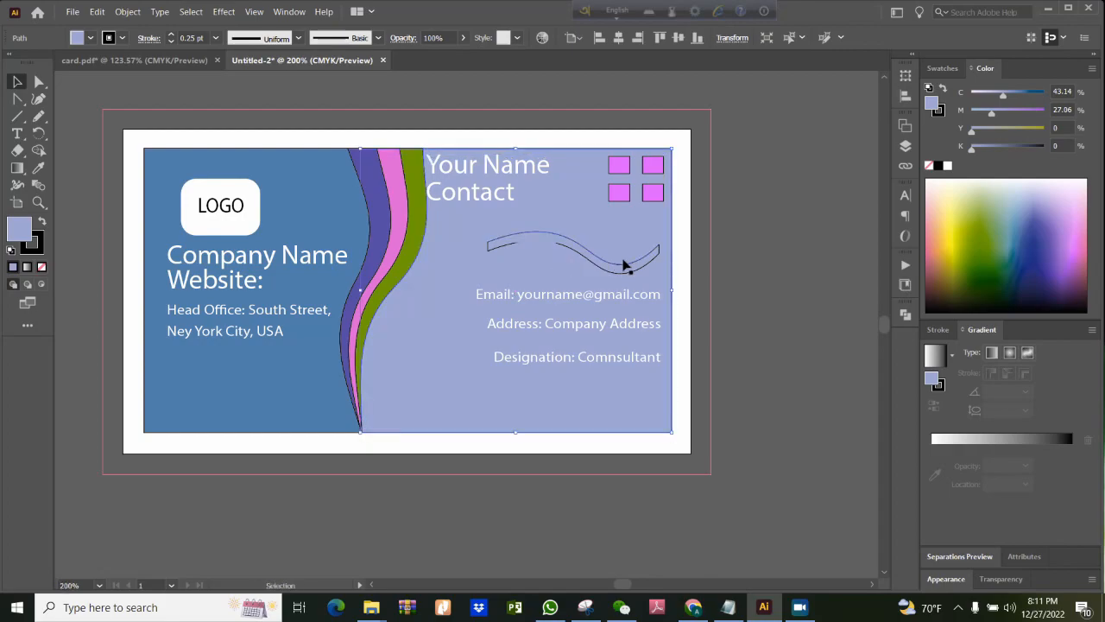
{"action": "left_click", "coordinate": [582, 257]}
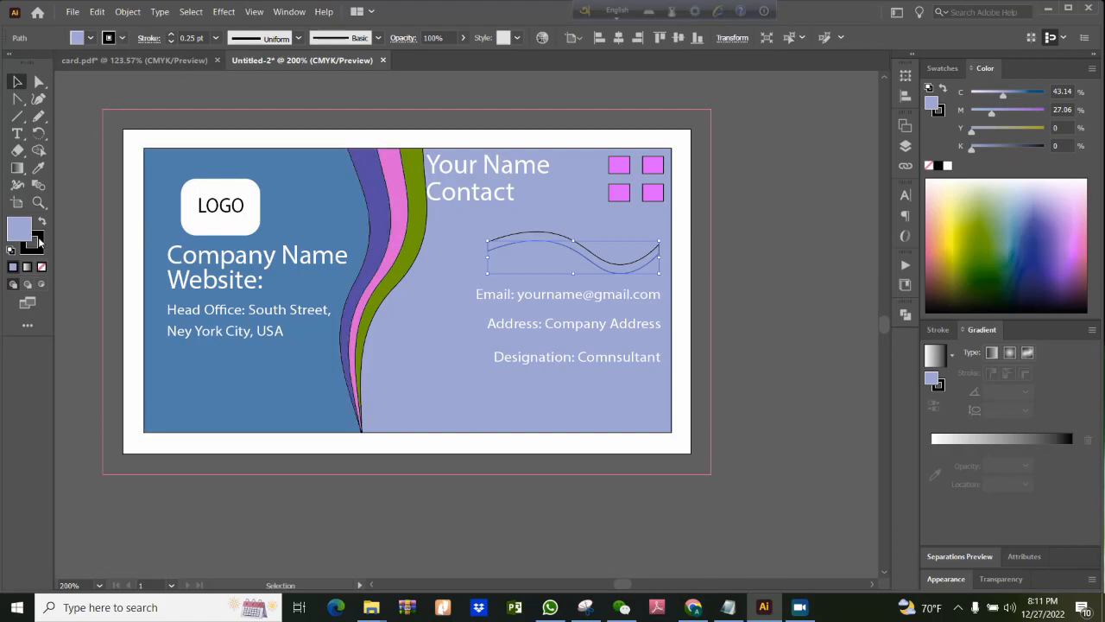
{"action": "left_click", "coordinate": [41, 267]}
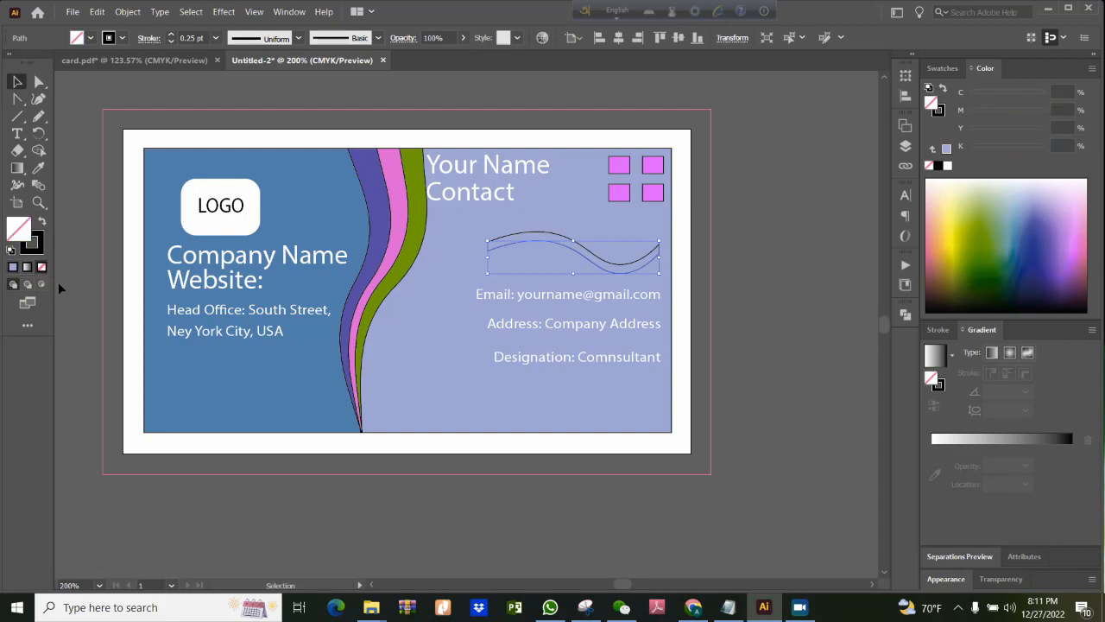
{"action": "left_click", "coordinate": [541, 236]}
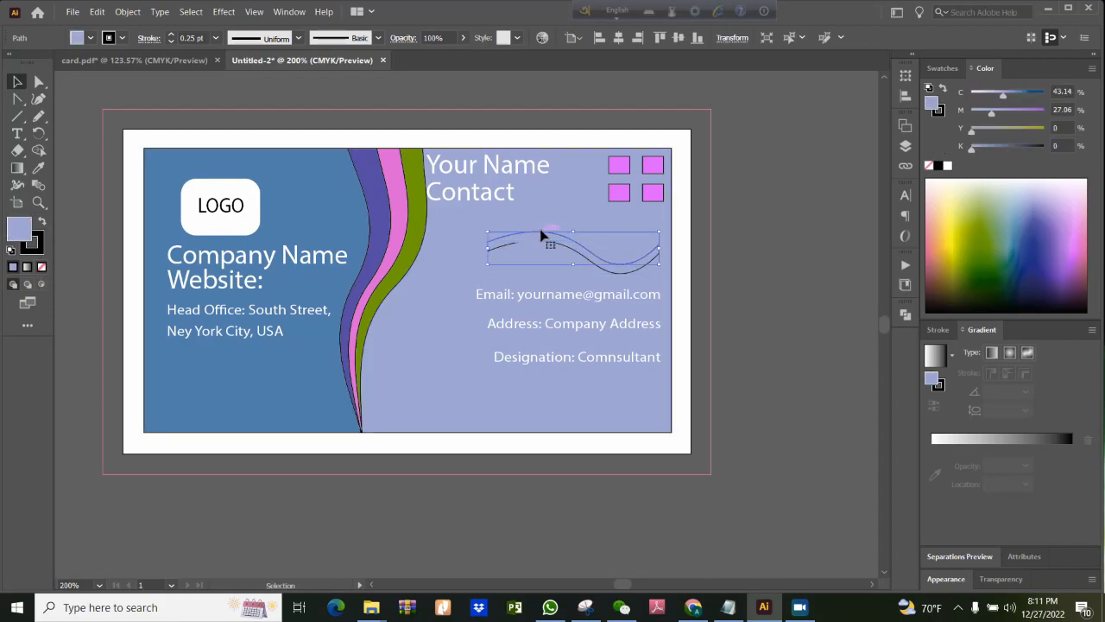
{"action": "left_click", "coordinate": [42, 267]}
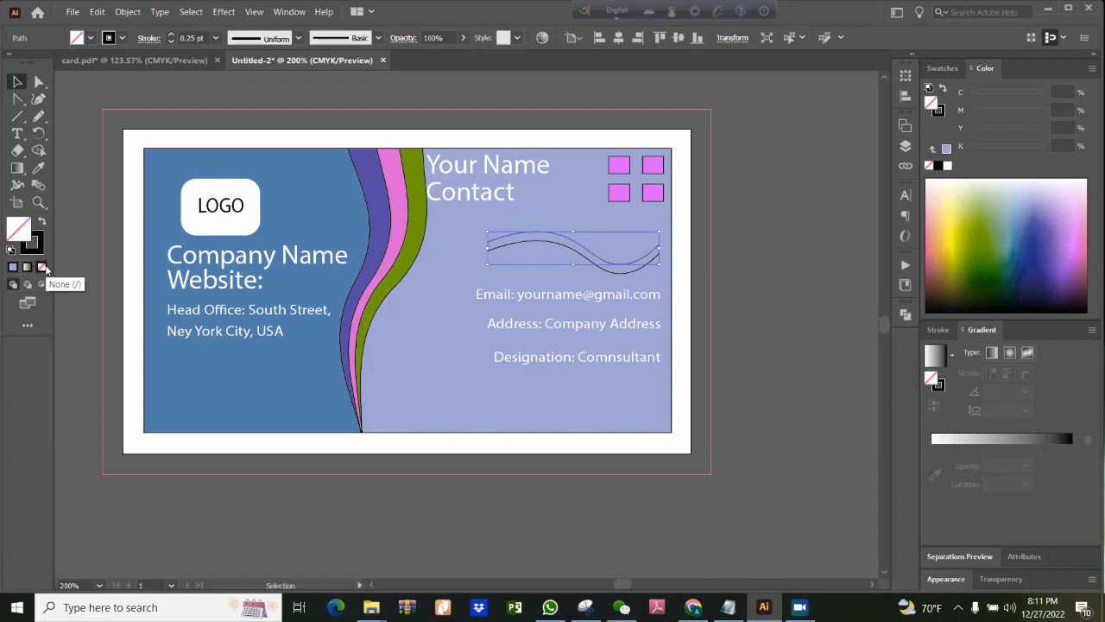
{"action": "left_click", "coordinate": [766, 248]}
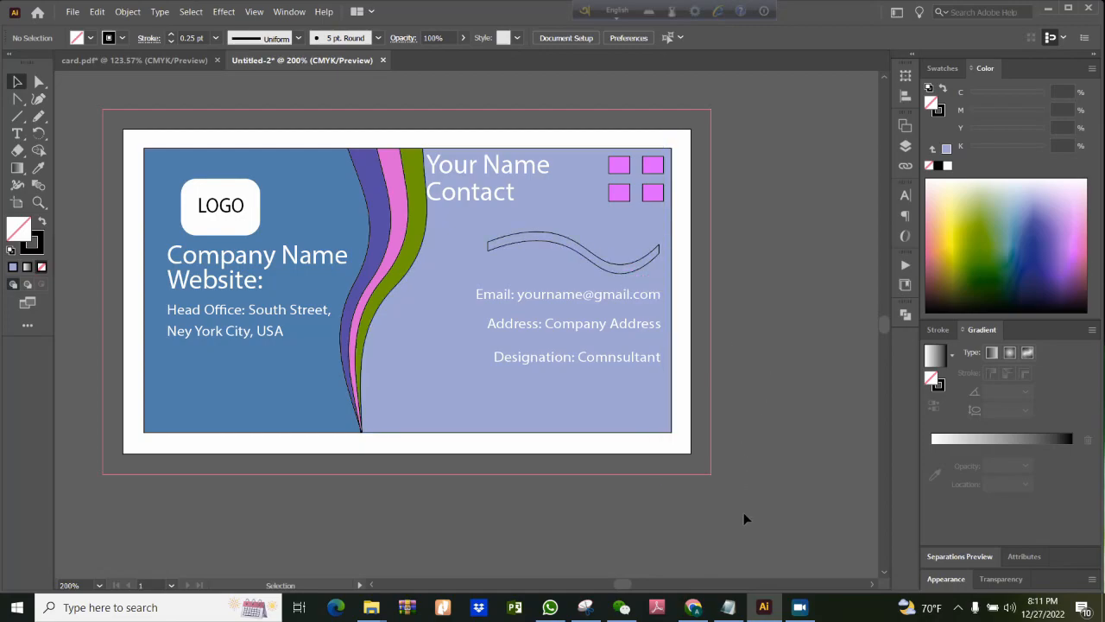
Fill the closed band between the two wavy curves with dark green (C 85.1, M 17.65, Y 100, K 5.49) using the Shape Builder.
{"action": "key", "text": "ctrl+a"}
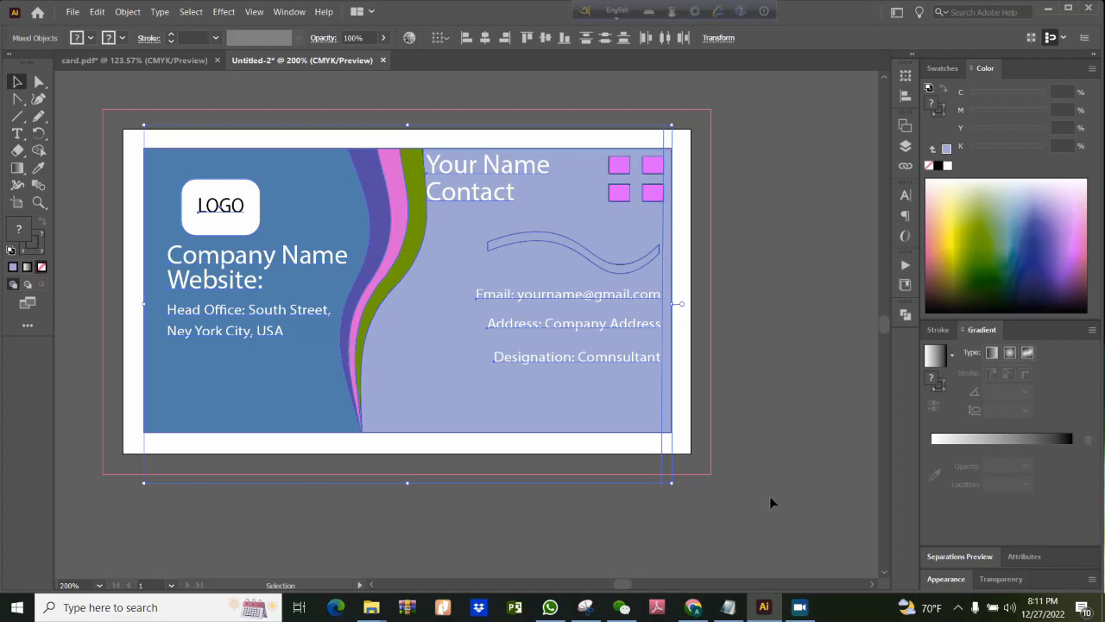
{"action": "left_click", "coordinate": [39, 153]}
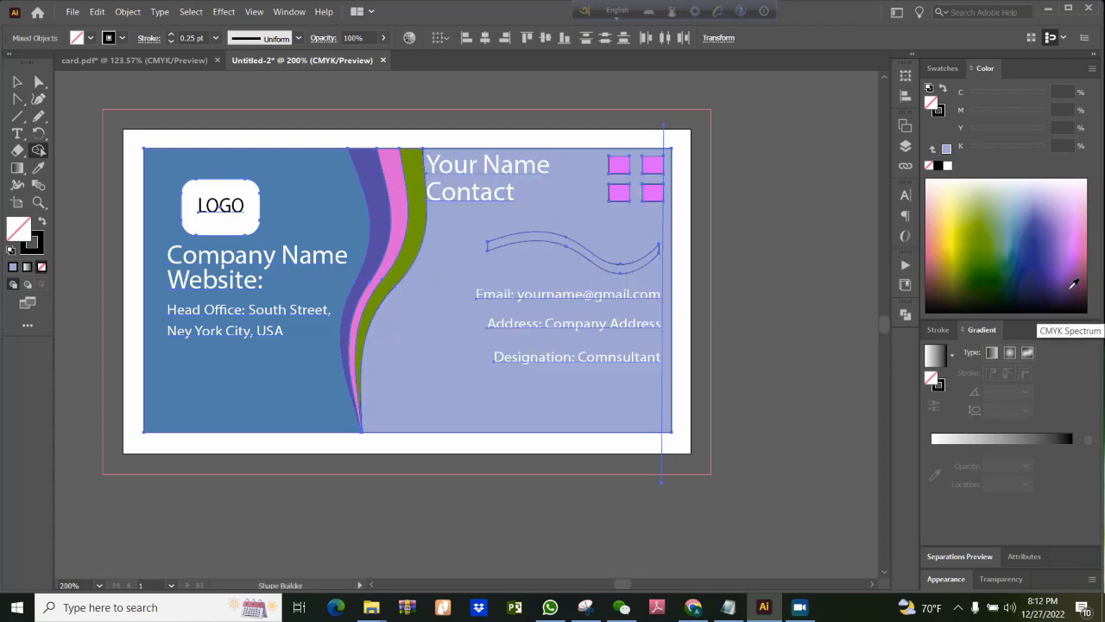
{"action": "left_click", "coordinate": [989, 269]}
{"action": "left_click", "coordinate": [578, 248]}
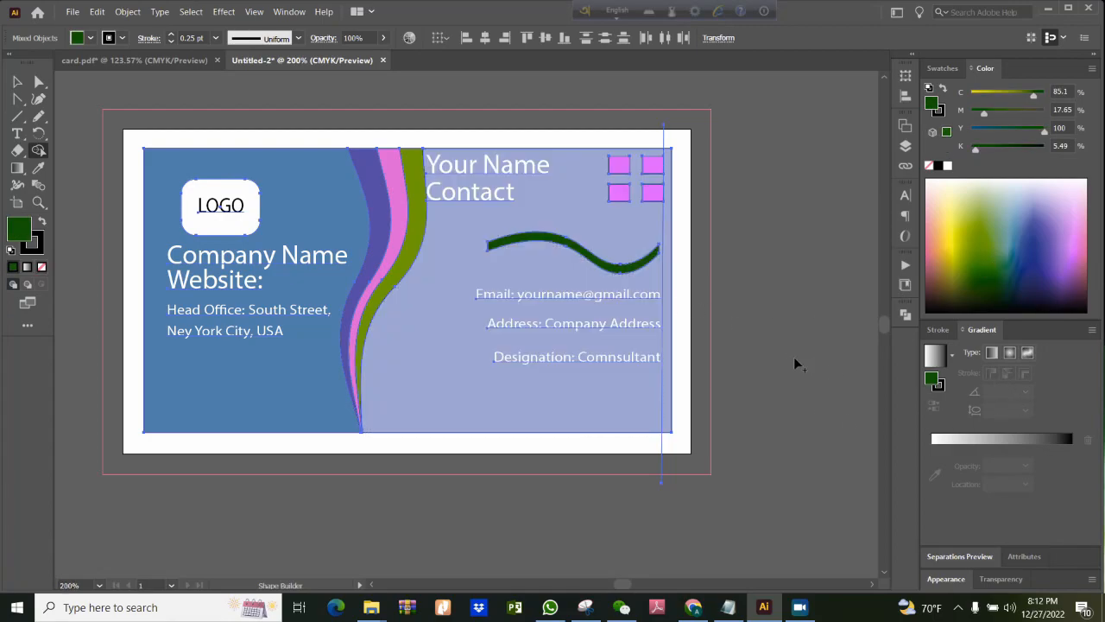
{"action": "key", "text": "v"}
{"action": "left_click", "coordinate": [801, 285]}
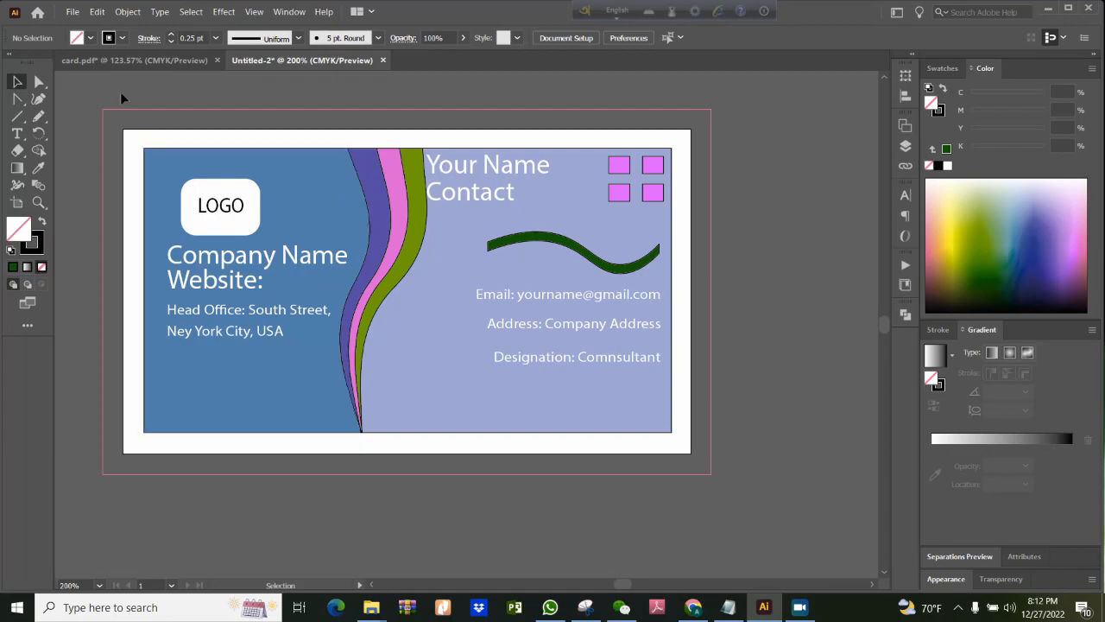
Start saving the document under a new name in the Downloads folder, with Adobe PDF as the file type.
{"action": "left_click", "coordinate": [74, 12]}
{"action": "left_click", "coordinate": [125, 132]}
{"action": "left_click", "coordinate": [142, 286]}
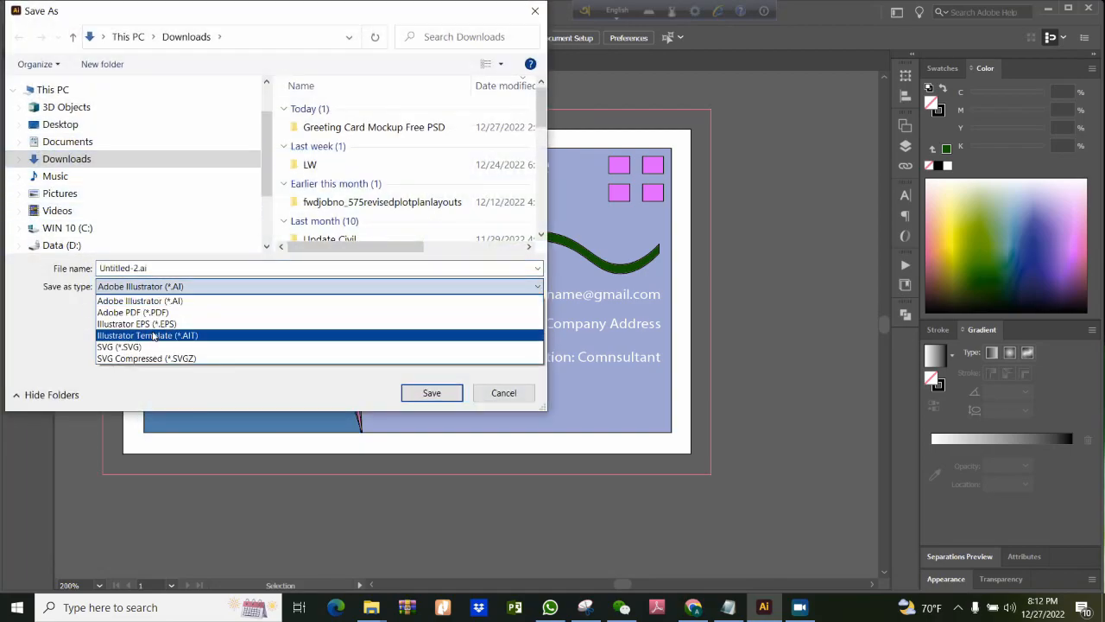
{"action": "left_click", "coordinate": [138, 312]}
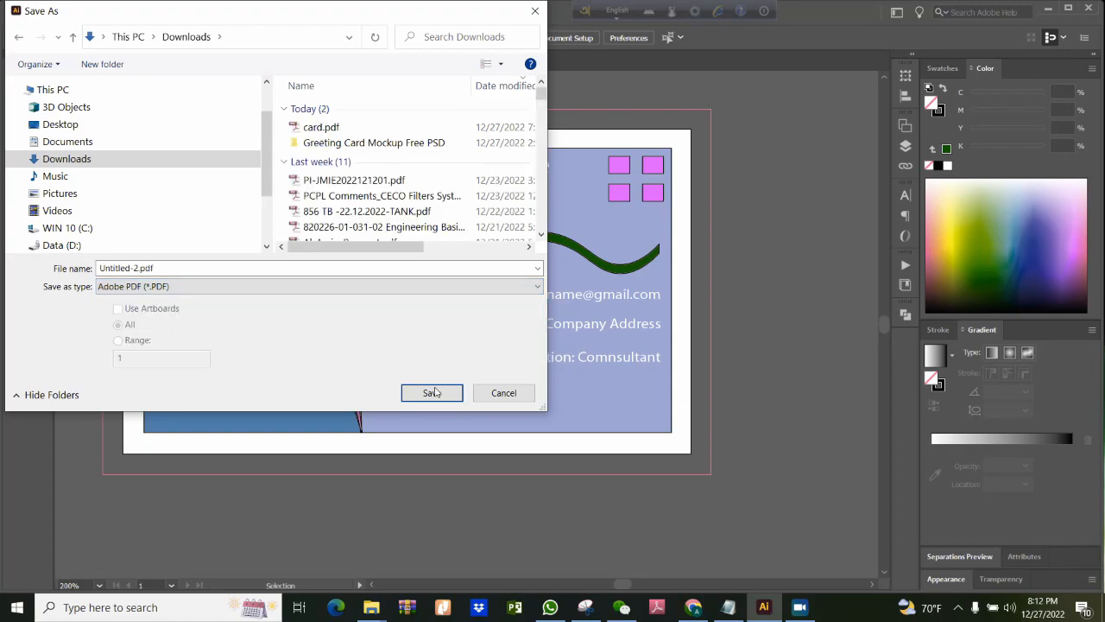
Name the PDF "Business card" and save it.
{"action": "left_click", "coordinate": [137, 267]}
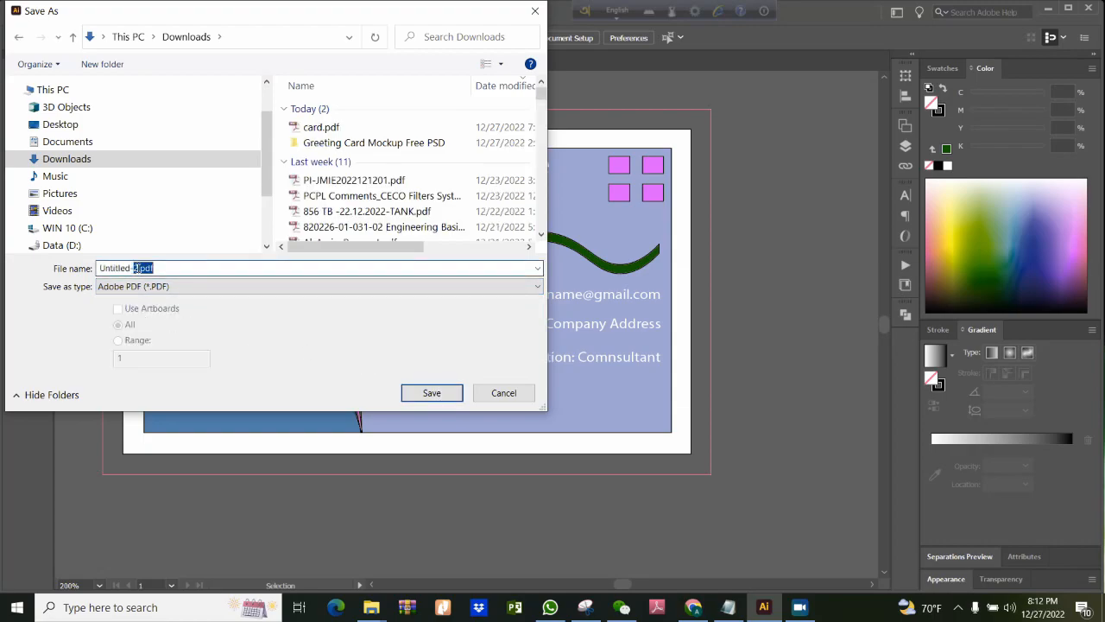
{"action": "left_click_drag", "start_coordinate": [154, 267], "coordinate": [133, 268]}
{"action": "left_click", "coordinate": [138, 268]}
{"action": "key", "text": "BackSpace"}
{"action": "key", "text": "BackSpace"}
{"action": "key", "text": "BackSpace"}
{"action": "key", "text": "BackSpace"}
{"action": "key", "text": "BackSpace"}
{"action": "key", "text": "BackSpace"}
{"action": "key", "text": "BackSpace"}
{"action": "key", "text": "BackSpace"}
{"action": "key", "text": "BackSpace"}
{"action": "key", "text": "BackSpace"}
{"action": "type", "text": "Business car"}
{"action": "left_click", "coordinate": [431, 392]}
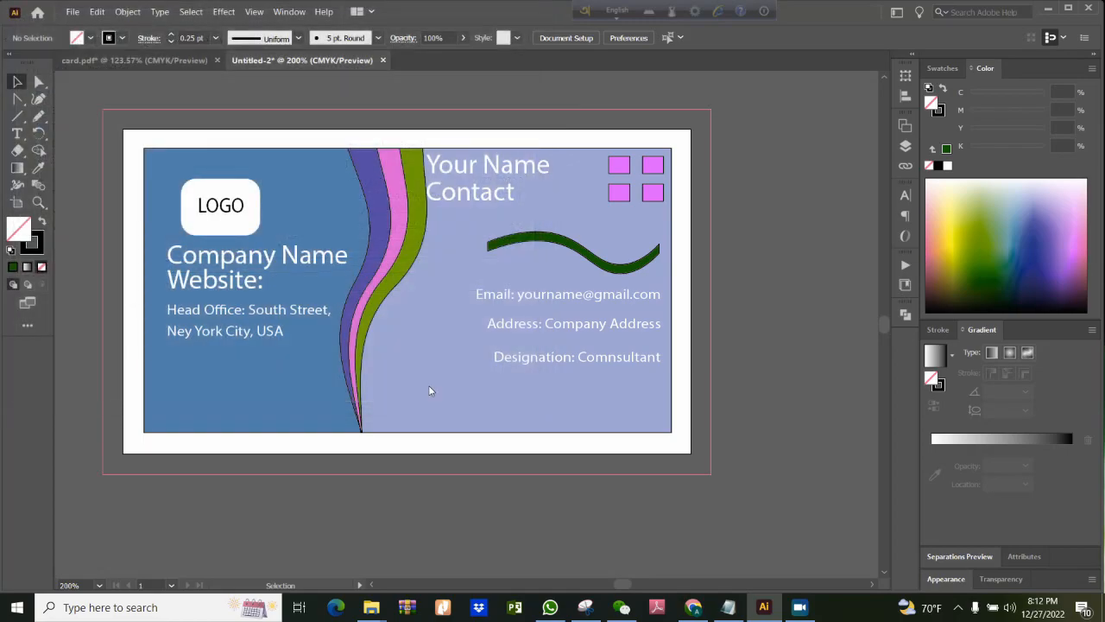
{"action": "left_click", "coordinate": [701, 490]}
Open Business card.pdf from the Downloads folder in Adobe Reader, check the card at smaller zoom levels, and return to Illustrator.
{"action": "left_click", "coordinate": [1048, 10]}
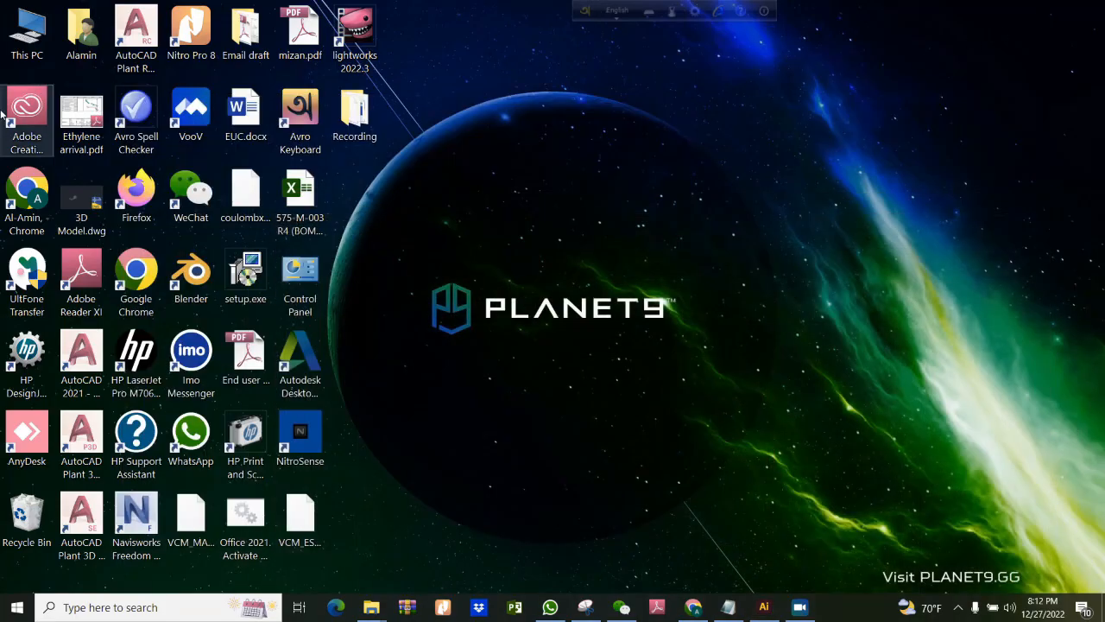
{"action": "double_click", "coordinate": [17, 52]}
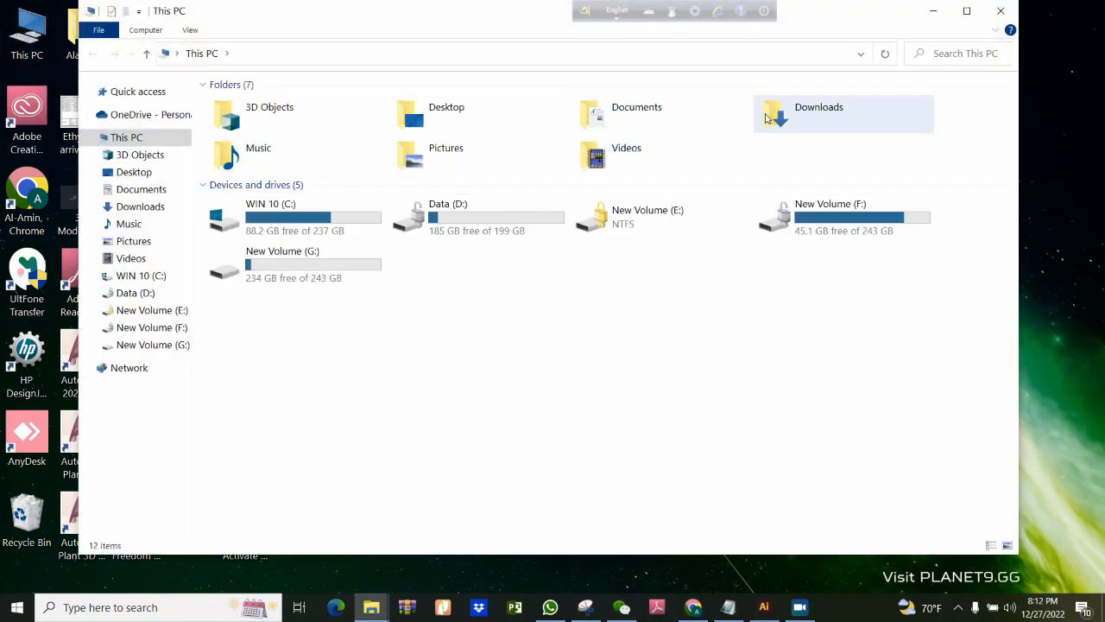
{"action": "double_click", "coordinate": [766, 119]}
{"action": "double_click", "coordinate": [238, 122]}
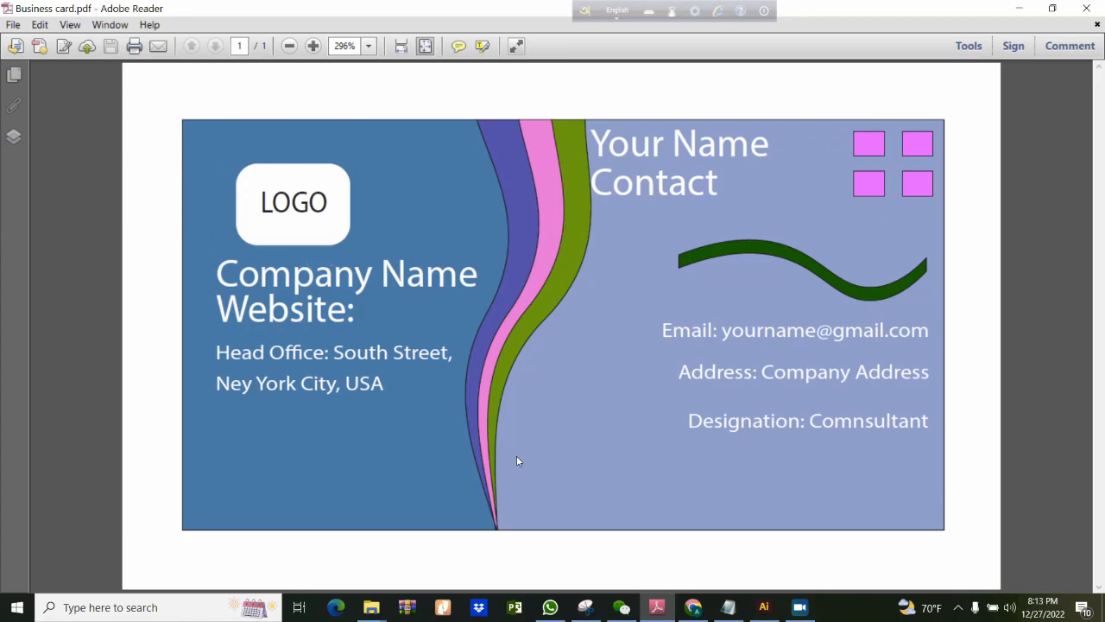
{"action": "scroll", "coordinate": [445, 392], "scroll_direction": "down", "scroll_amount": 1}
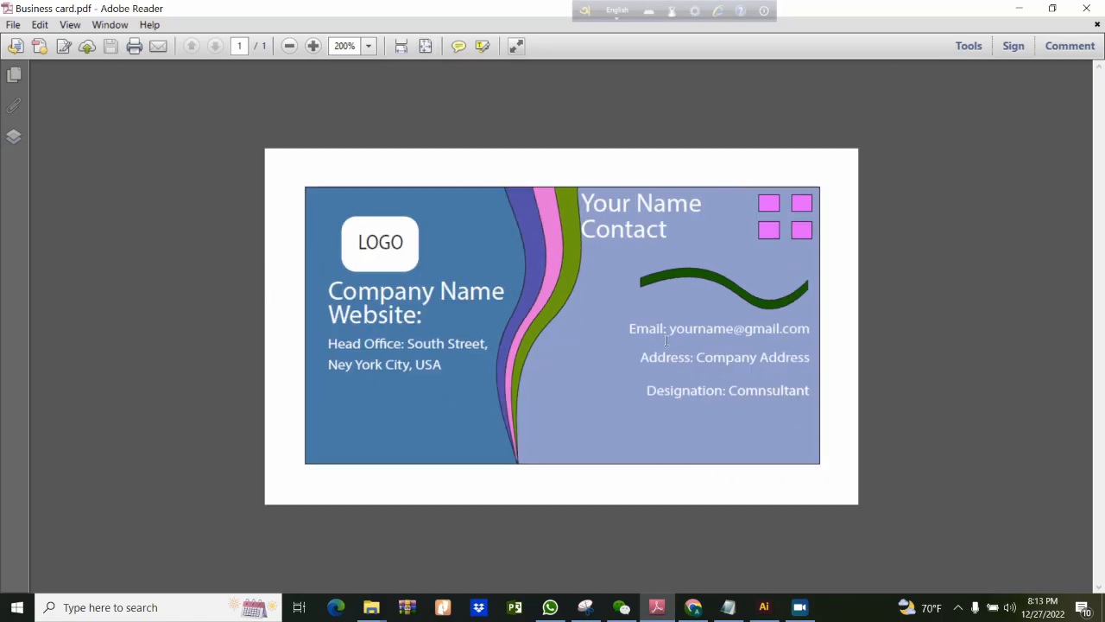
{"action": "scroll", "coordinate": [671, 349], "scroll_direction": "down", "scroll_amount": 1}
{"action": "scroll", "coordinate": [665, 332], "scroll_direction": "down", "scroll_amount": 1}
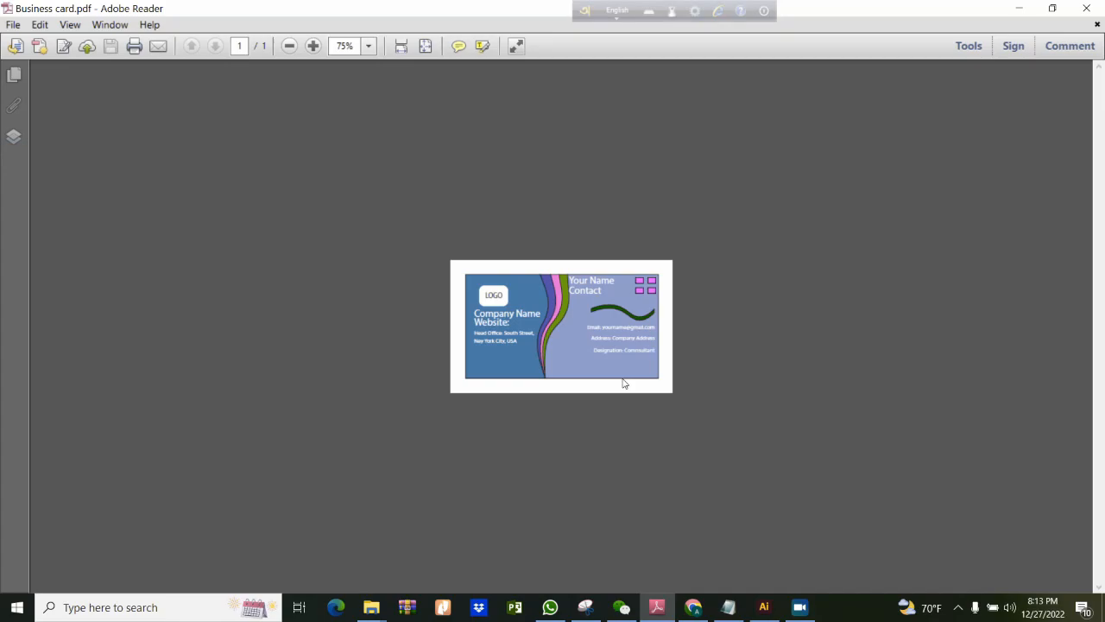
{"action": "left_click", "coordinate": [1019, 8]}
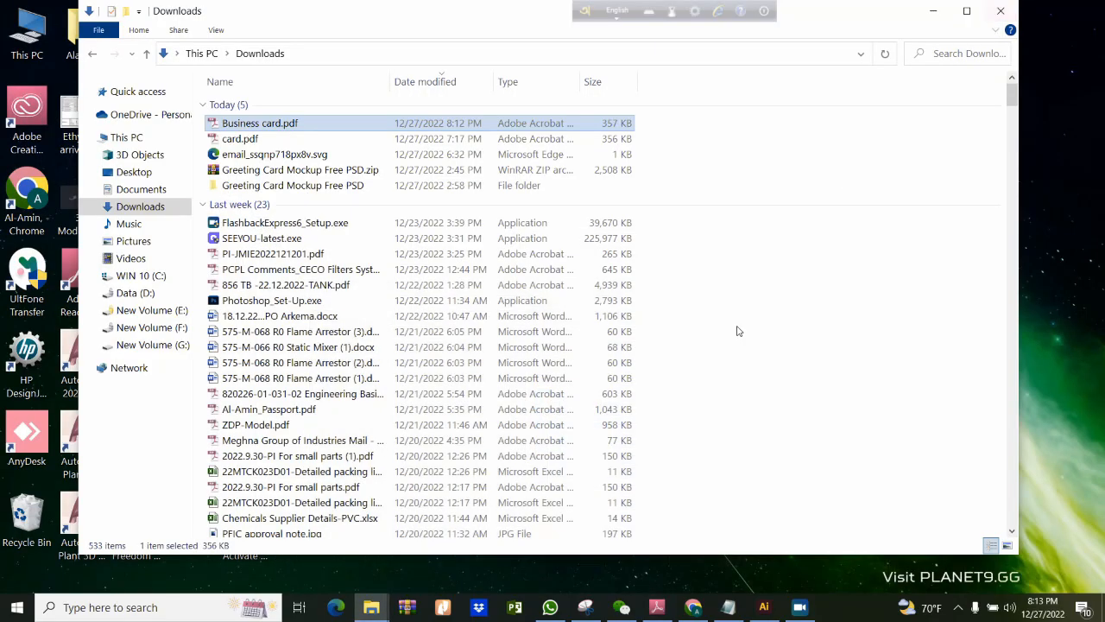
{"action": "left_click", "coordinate": [797, 609]}
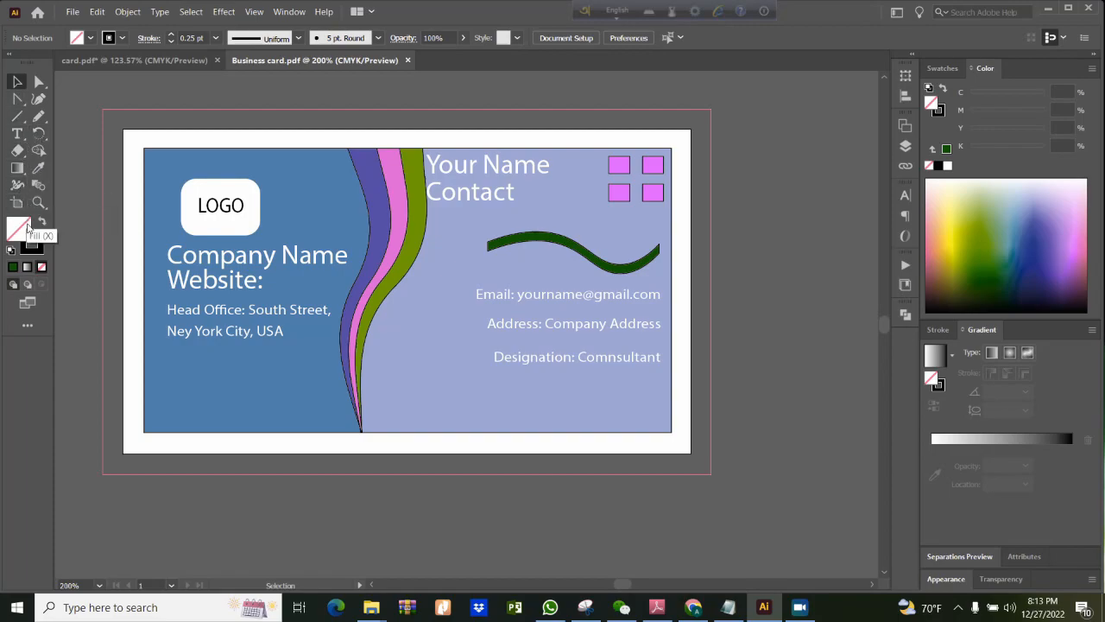
Draw an unfilled rectangle from the upper-left corner of the card's blue background across the logo, company text and ribbon.
{"action": "left_click", "coordinate": [17, 169]}
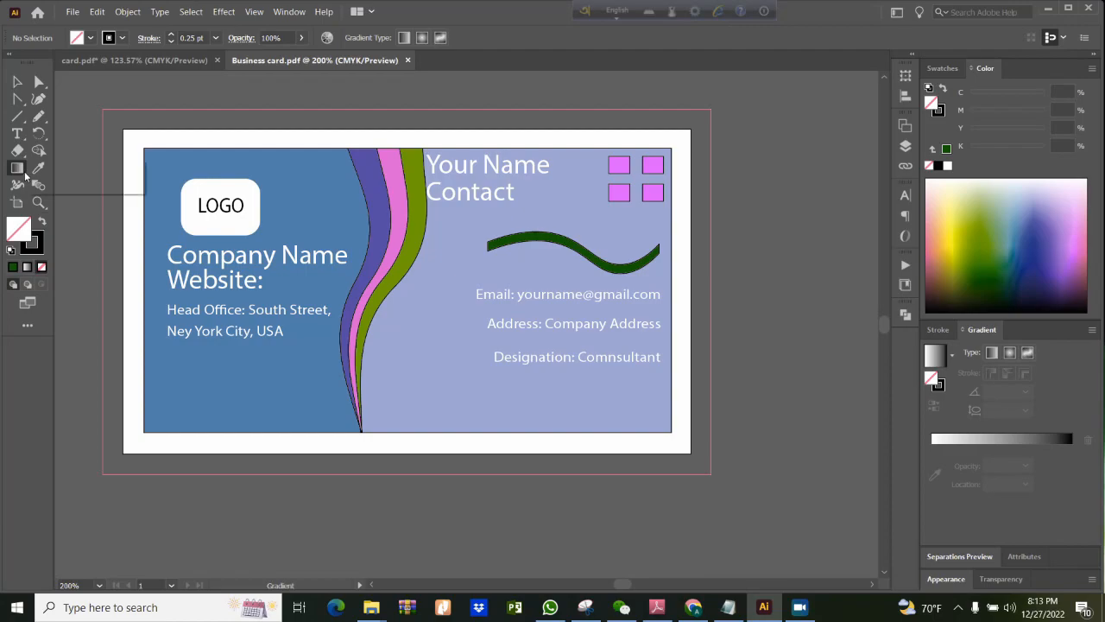
{"action": "key", "text": "m"}
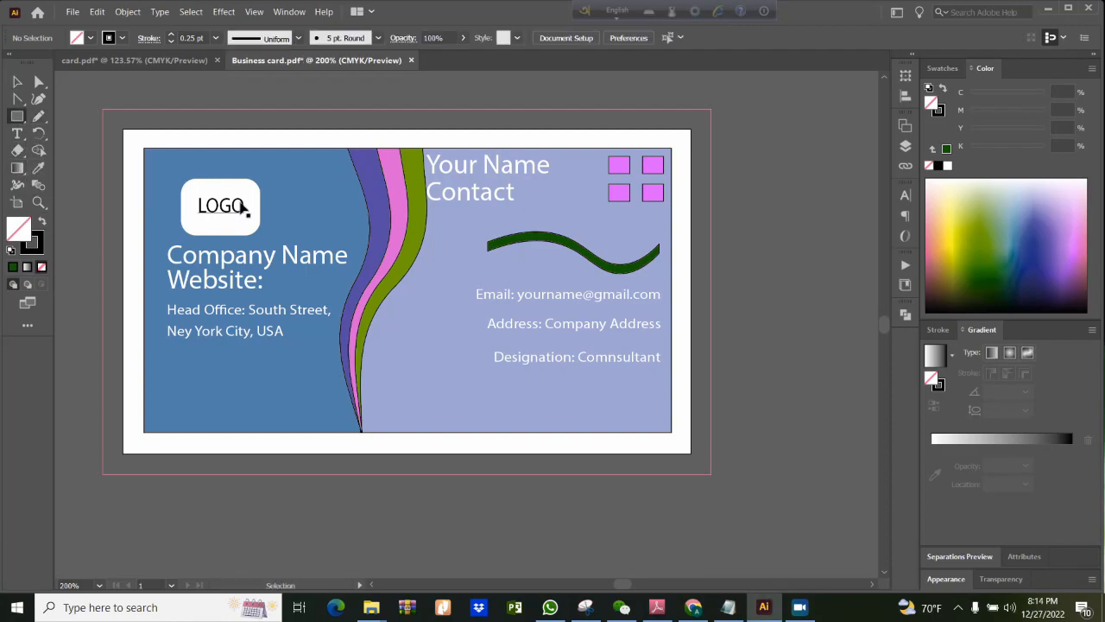
{"action": "left_click", "coordinate": [23, 123]}
{"action": "key", "text": "z"}
{"action": "left_click_drag", "start_coordinate": [223, 274], "coordinate": [238, 271]}
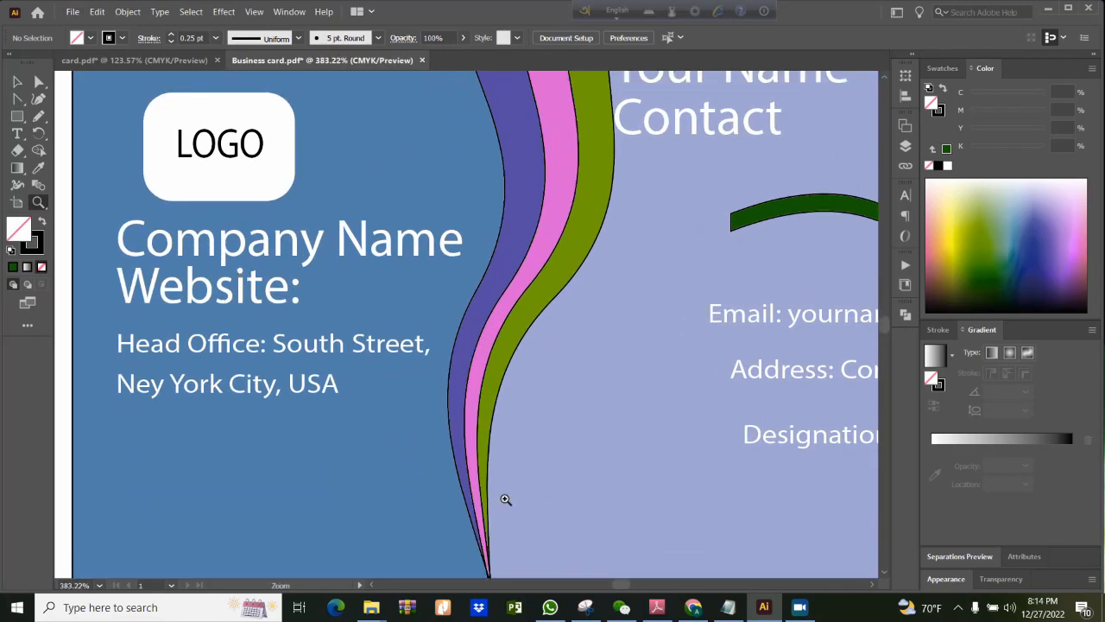
{"action": "key", "text": "v"}
{"action": "scroll", "coordinate": [133, 162], "scroll_direction": "up", "scroll_amount": 3}
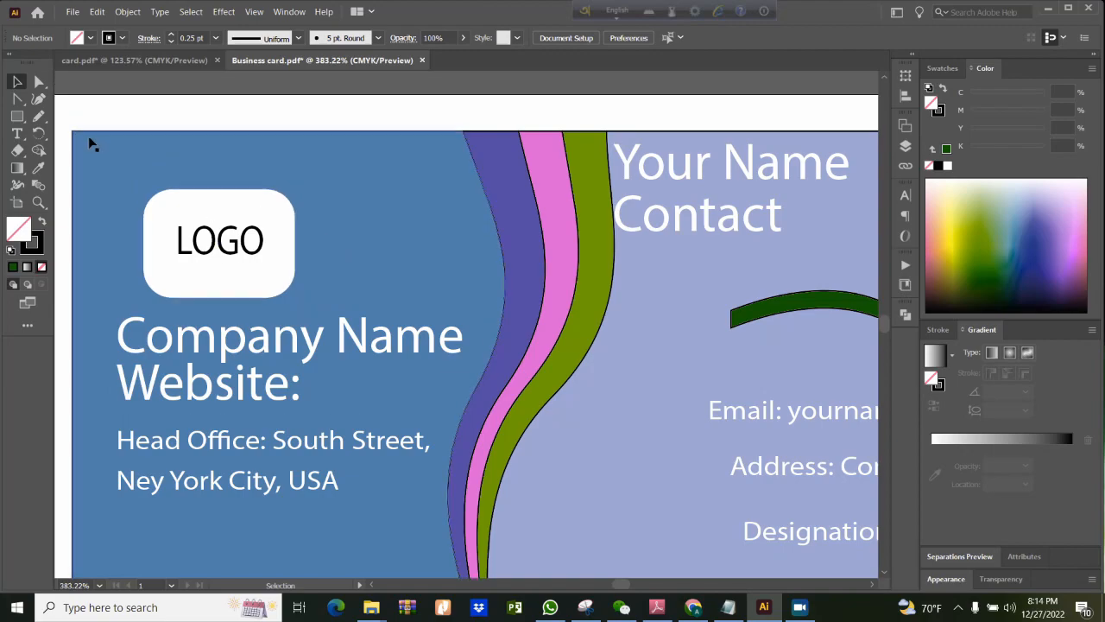
{"action": "key", "text": "m"}
{"action": "left_click_drag", "start_coordinate": [72, 130], "coordinate": [727, 516]}
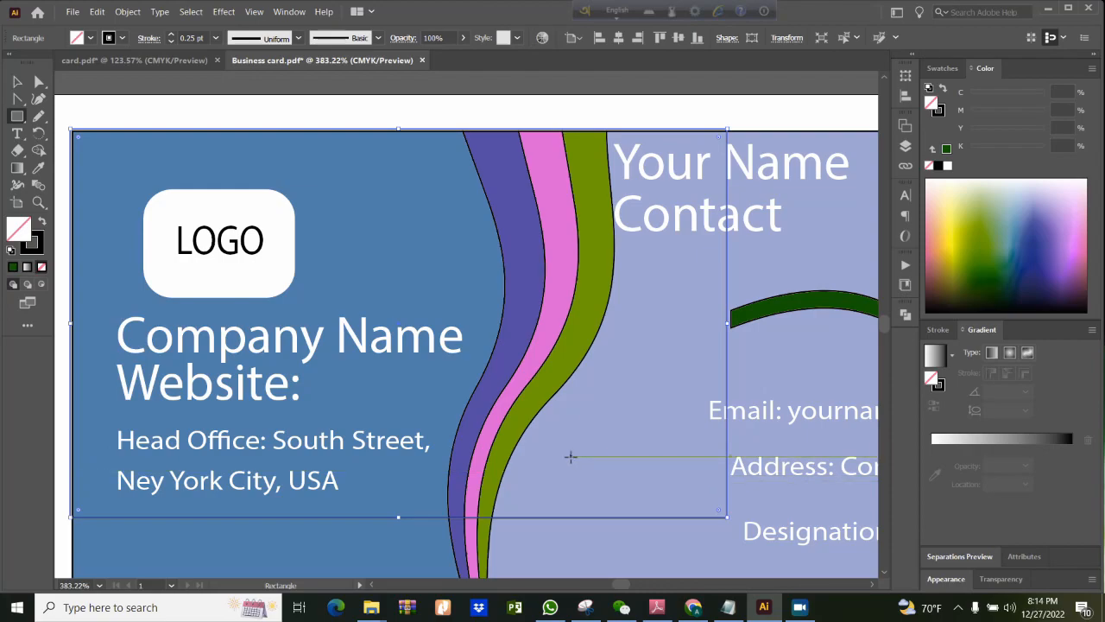
Stretch the rectangle's lower-right corner to the card background's corner, making it about 3.26 by 1.76 in.
{"action": "key", "text": "z"}
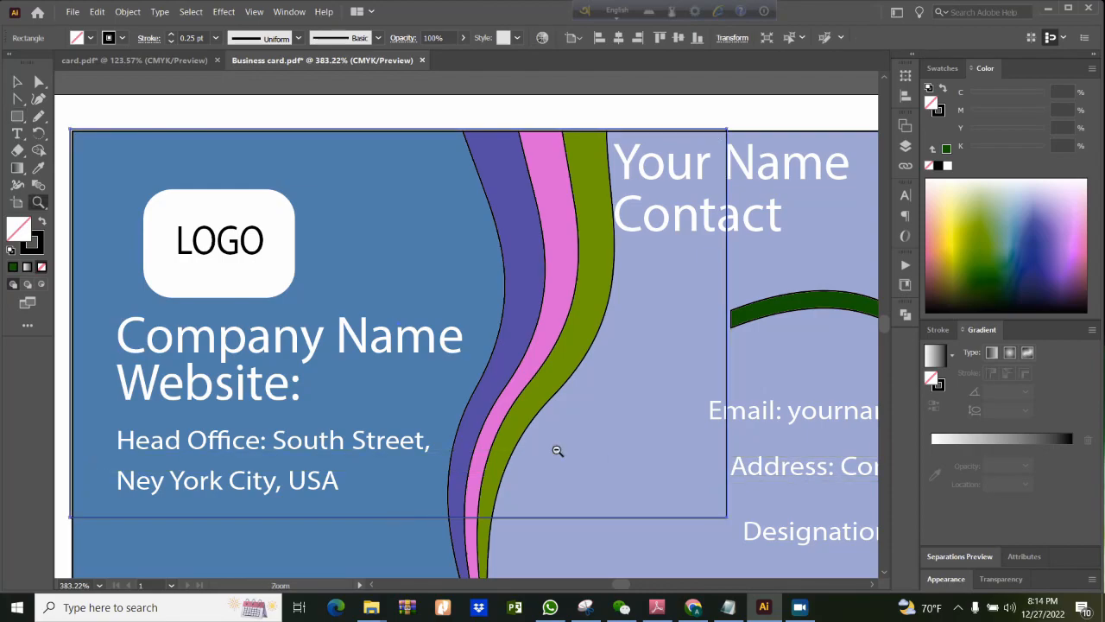
{"action": "left_click", "coordinate": [557, 450], "text": "alt"}
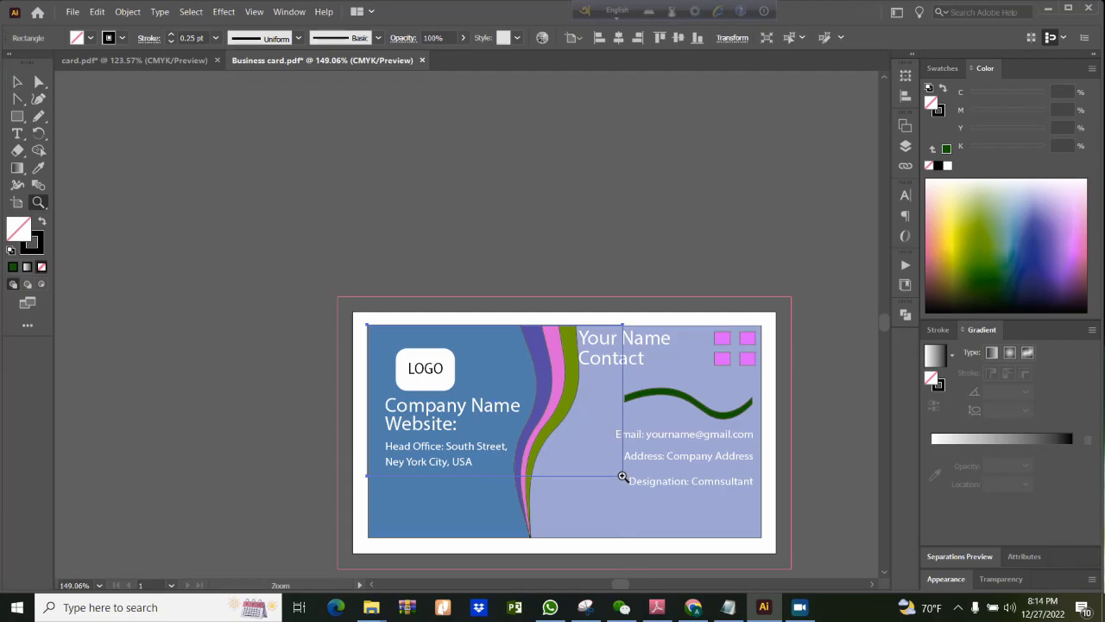
{"action": "key", "text": "v"}
{"action": "left_click_drag", "start_coordinate": [623, 476], "coordinate": [762, 536]}
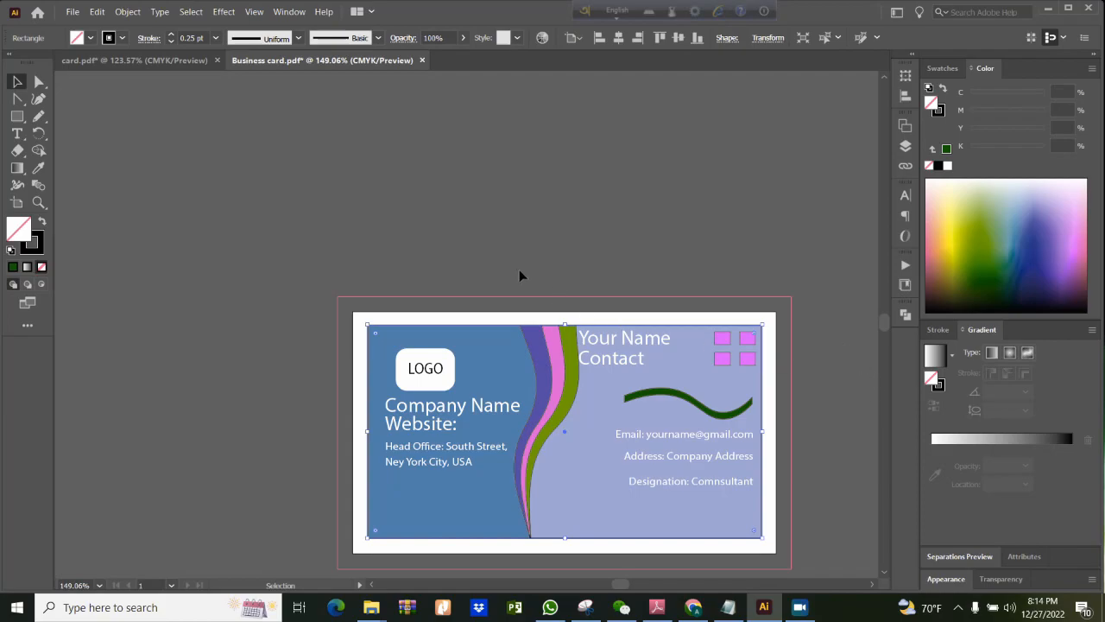
Fill the covering rectangle with the 100% cyan swatch and deselect it.
{"action": "scroll", "coordinate": [519, 269], "scroll_direction": "down", "scroll_amount": 1}
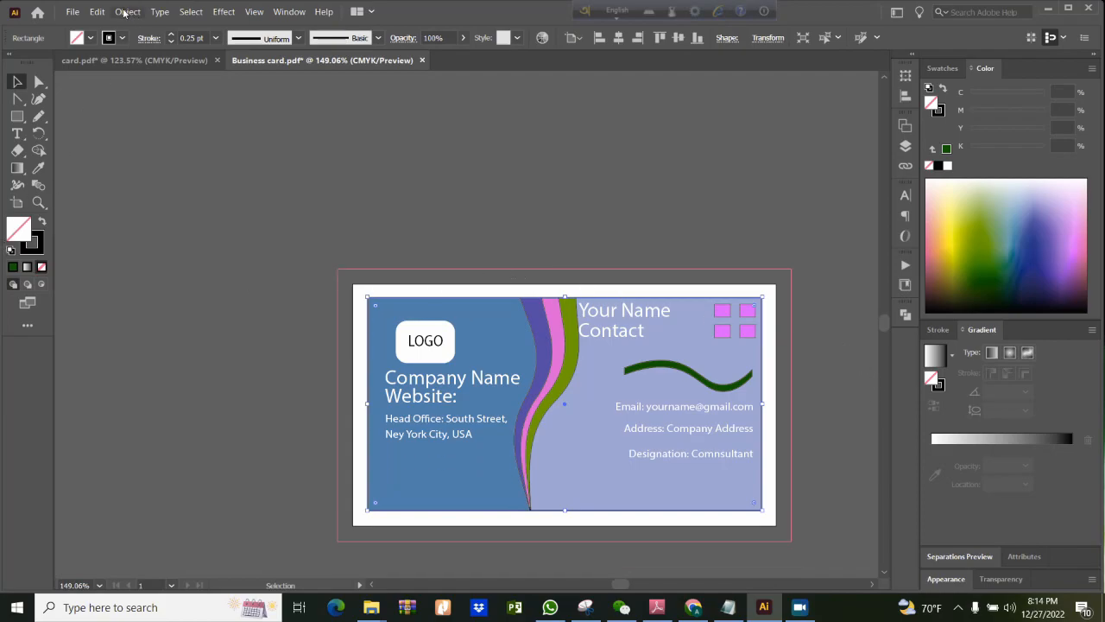
{"action": "left_click", "coordinate": [91, 38]}
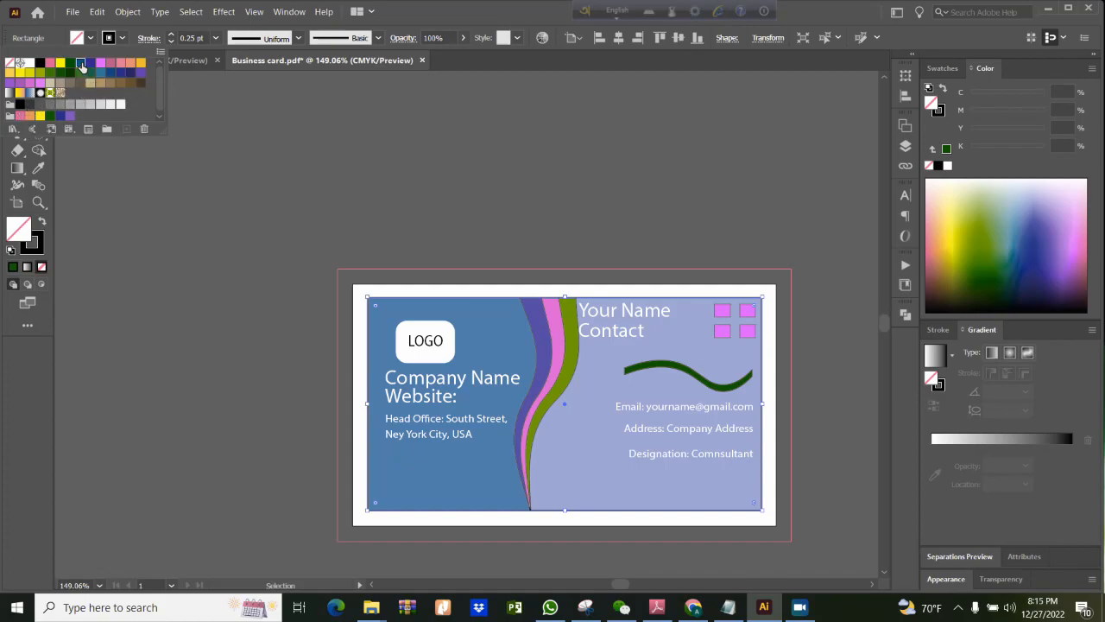
{"action": "left_click", "coordinate": [81, 65]}
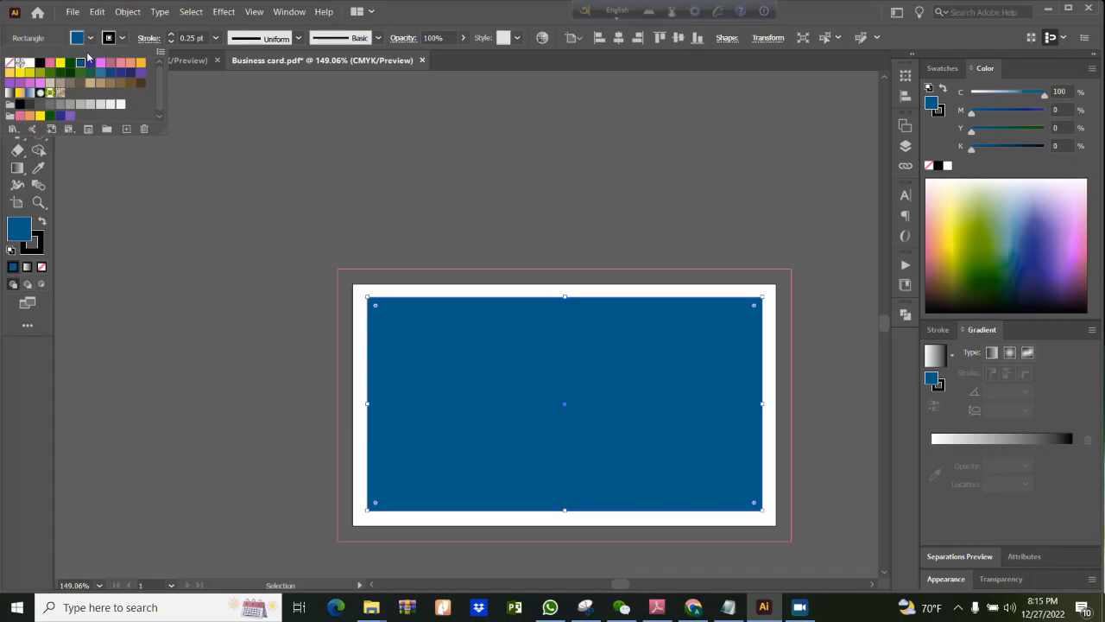
{"action": "left_click", "coordinate": [278, 207]}
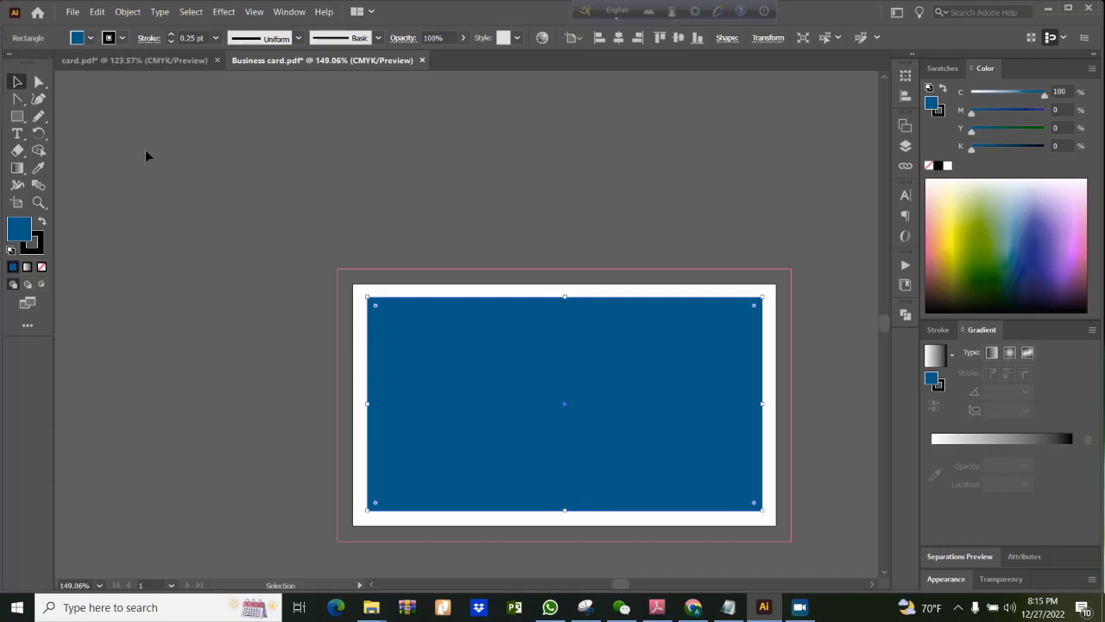
{"action": "left_click", "coordinate": [803, 553]}
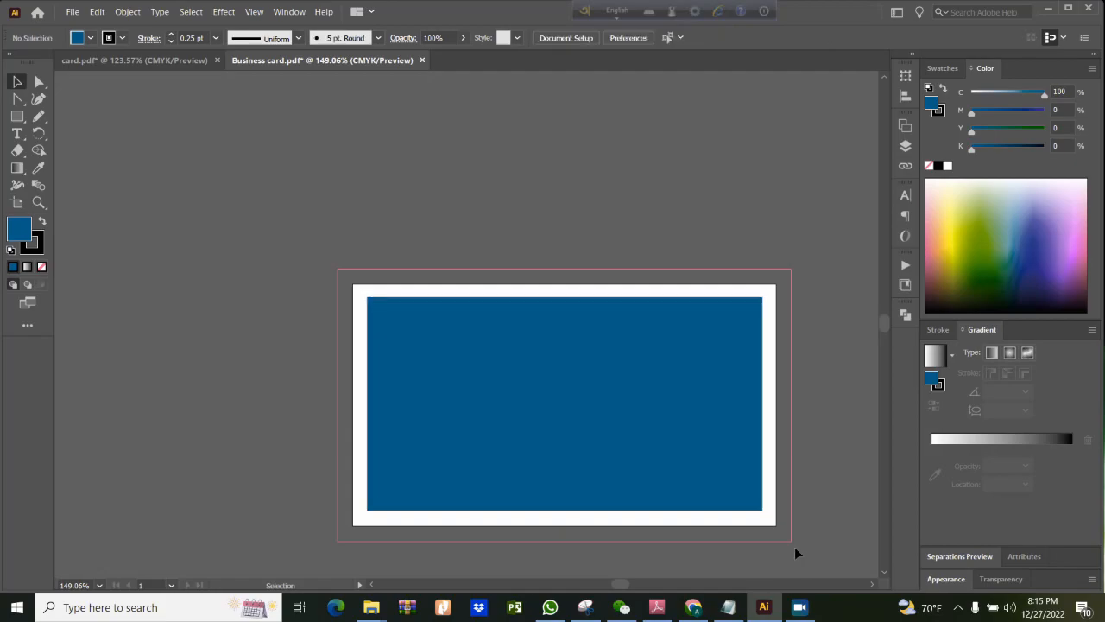
Make a clipping mask from all the artwork, using the blue rectangle on top as the mask.
{"action": "key", "text": "ctrl+a"}
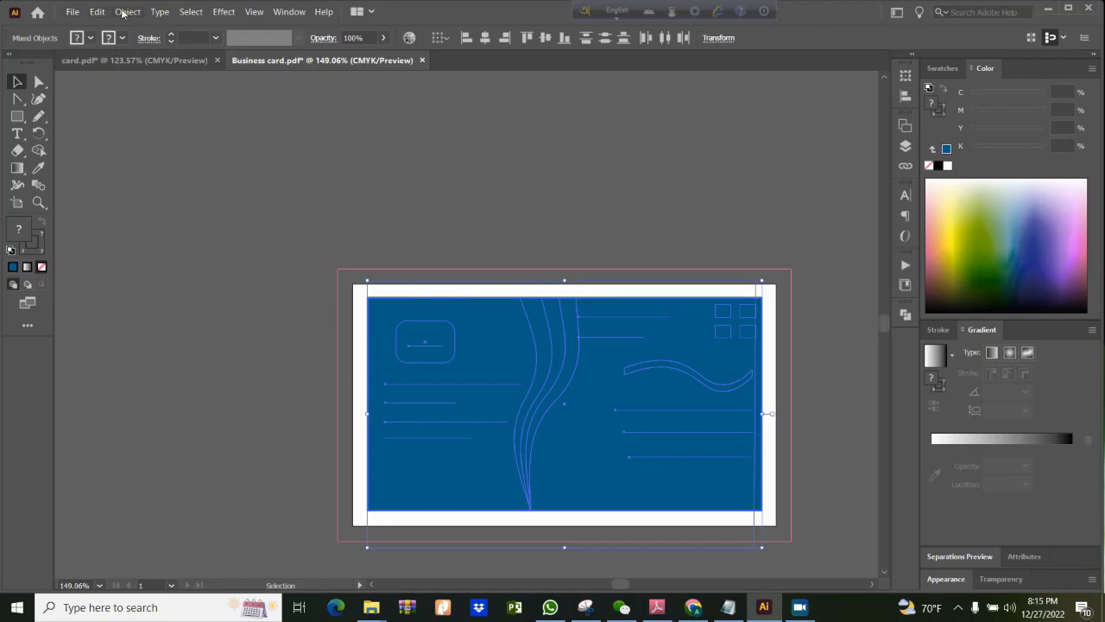
{"action": "right_click", "coordinate": [481, 352]}
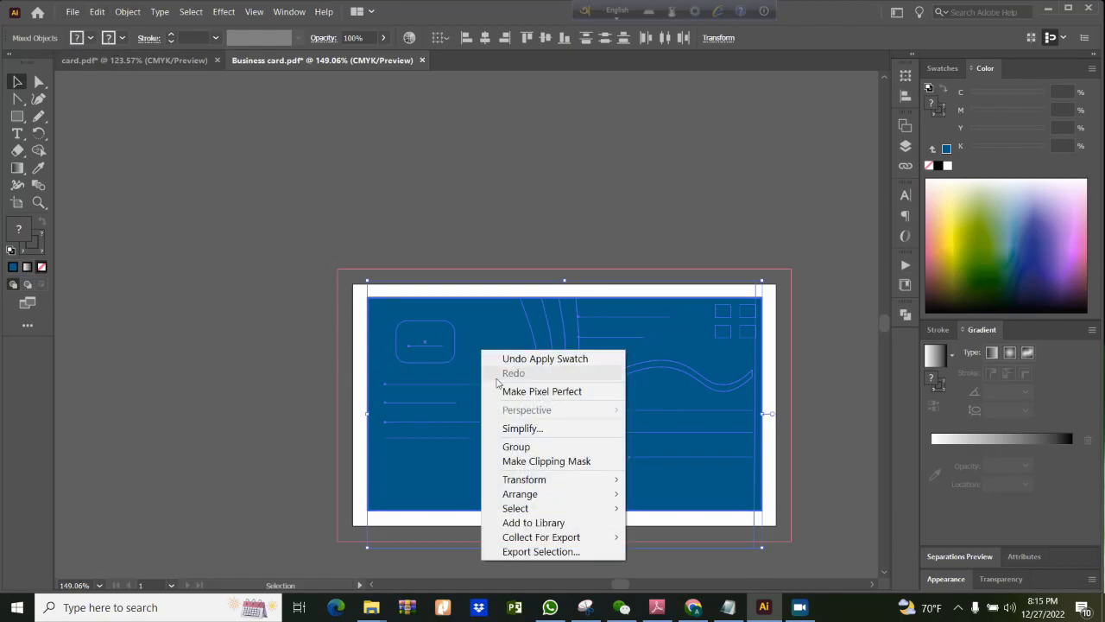
{"action": "left_click", "coordinate": [554, 463]}
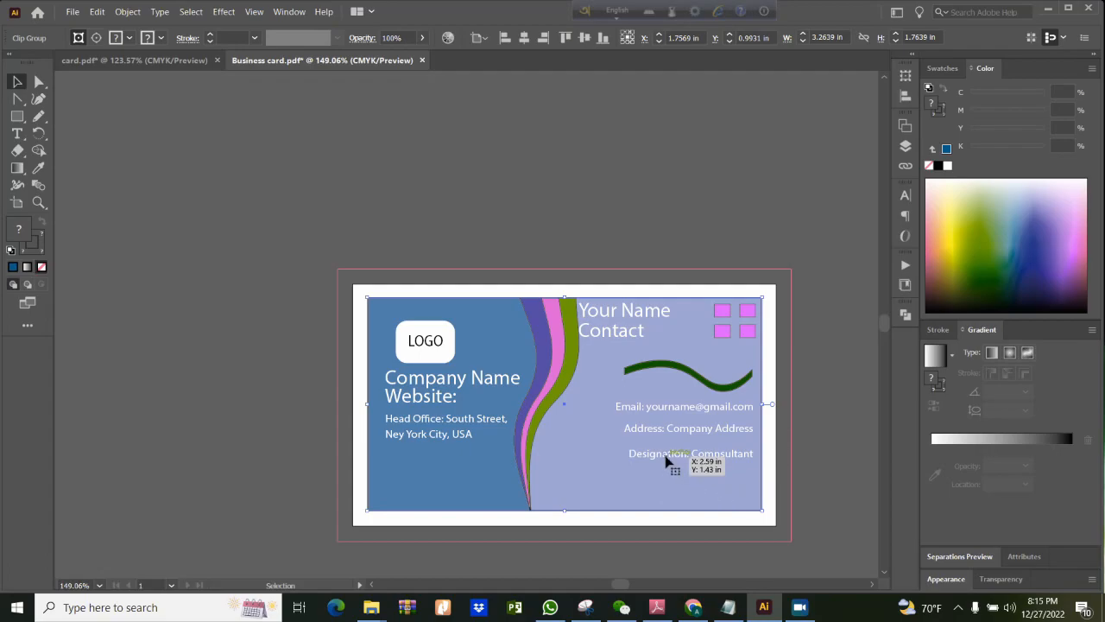
{"action": "key", "text": "a"}
{"action": "key", "text": "v"}
Save the clipped card as an Adobe PDF over the existing Business card.pdf in the Downloads folder.
{"action": "left_click", "coordinate": [71, 12]}
{"action": "left_click", "coordinate": [102, 132]}
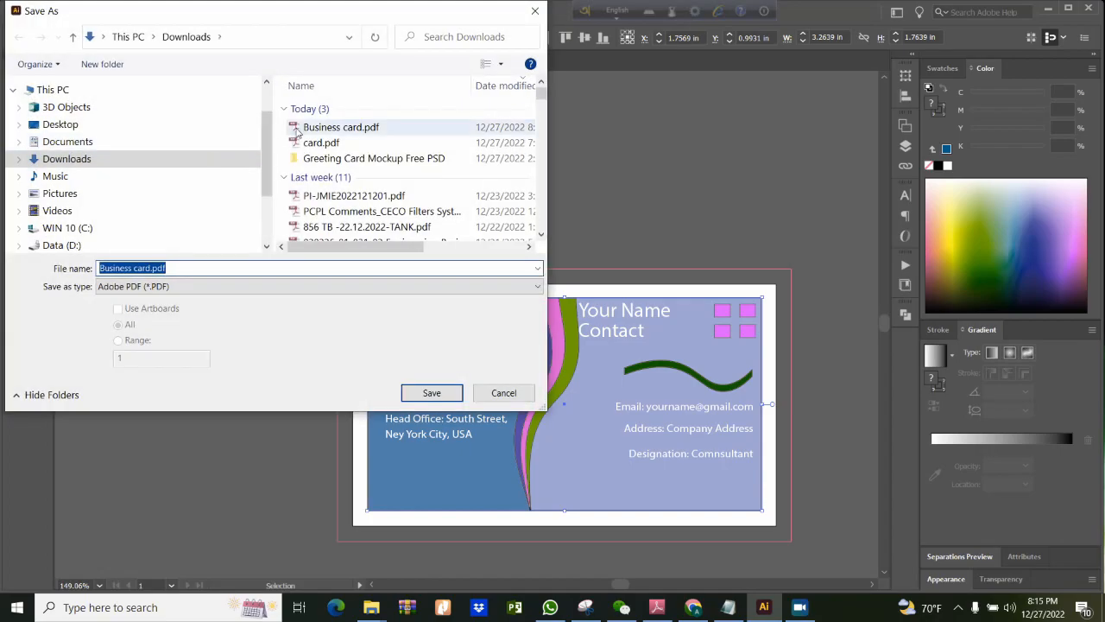
{"action": "left_click", "coordinate": [432, 393]}
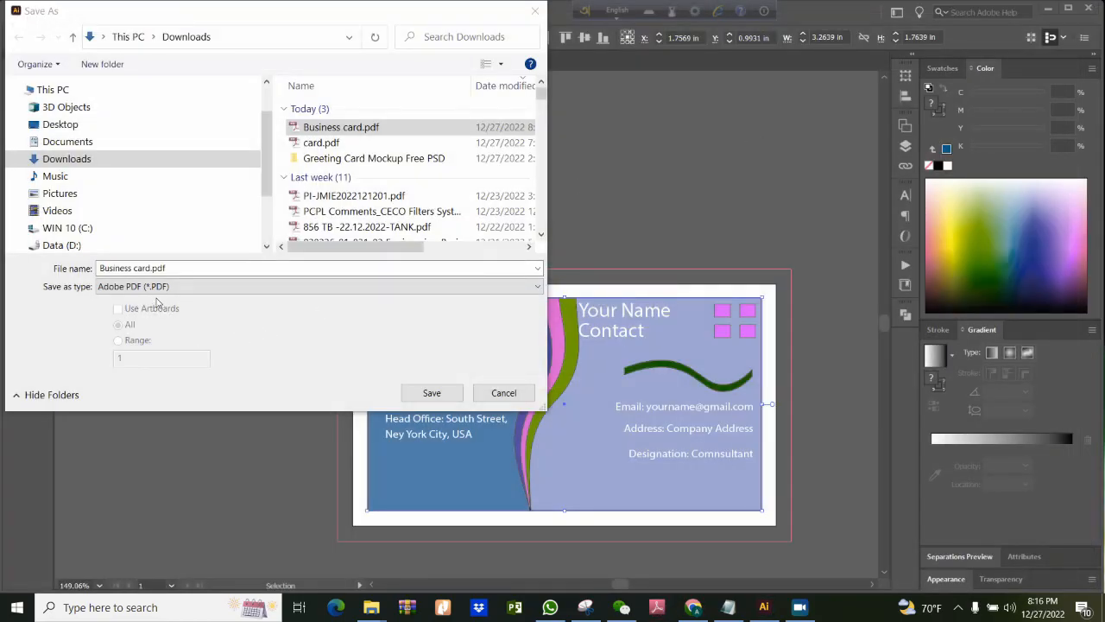
{"action": "left_click", "coordinate": [432, 393]}
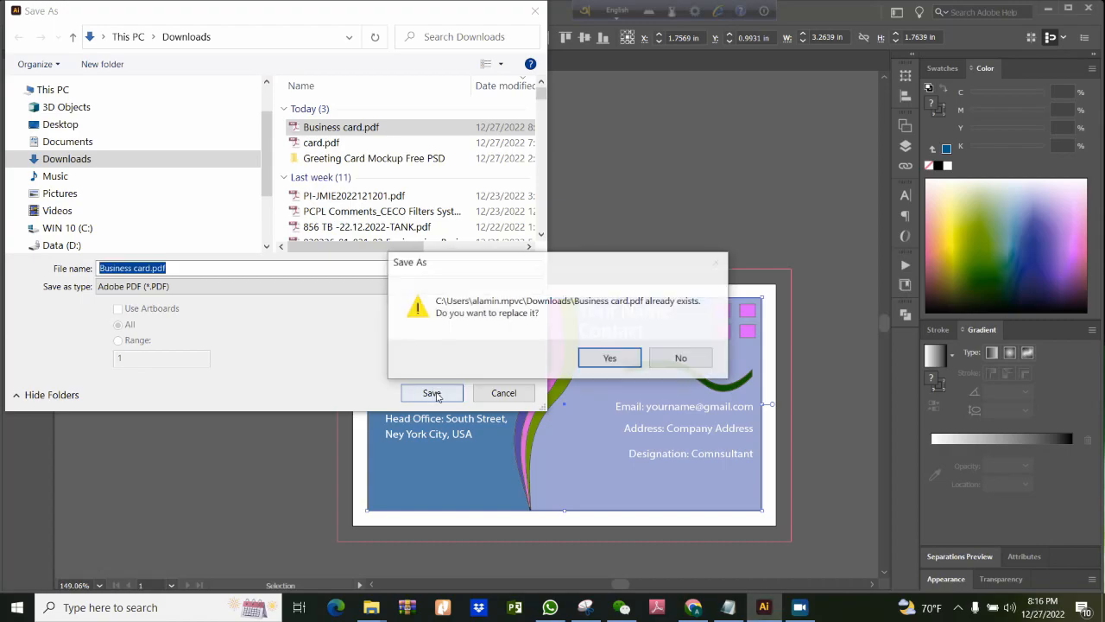
{"action": "left_click", "coordinate": [599, 360]}
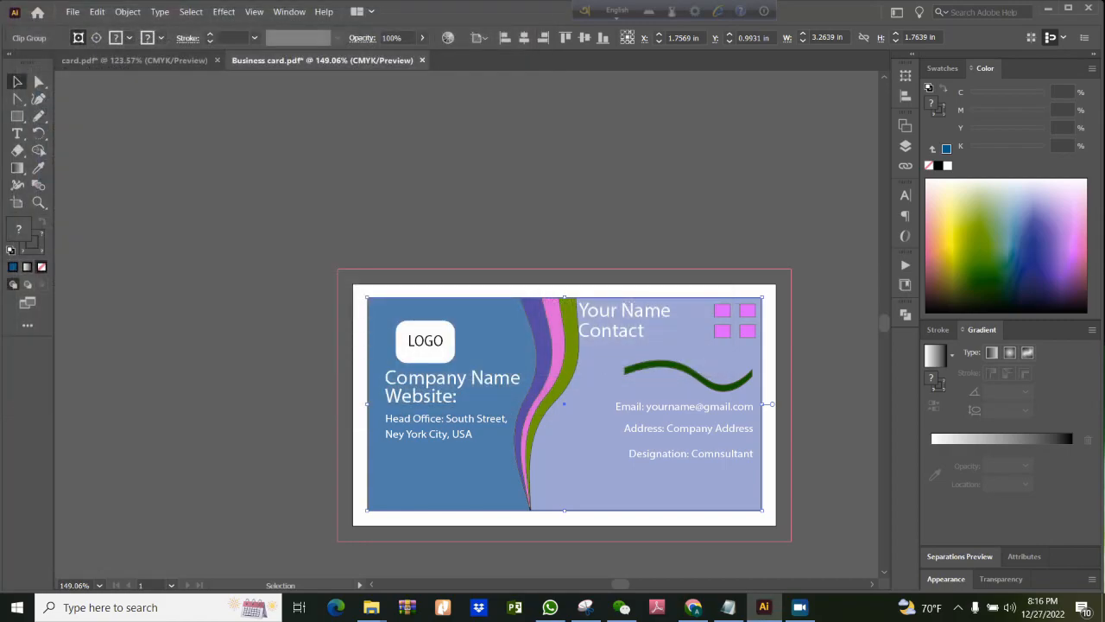
Complete the PDF save and check the exported Business card.pdf from the Downloads folder in Adobe Reader.
{"action": "left_click", "coordinate": [691, 490]}
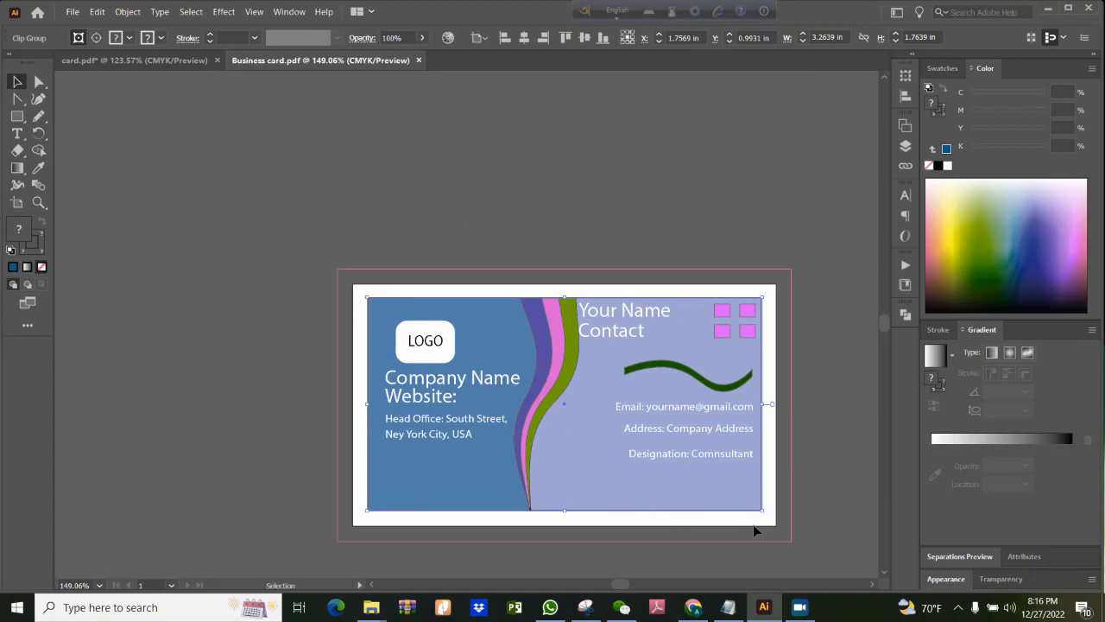
{"action": "left_click", "coordinate": [1048, 8]}
{"action": "double_click", "coordinate": [242, 123]}
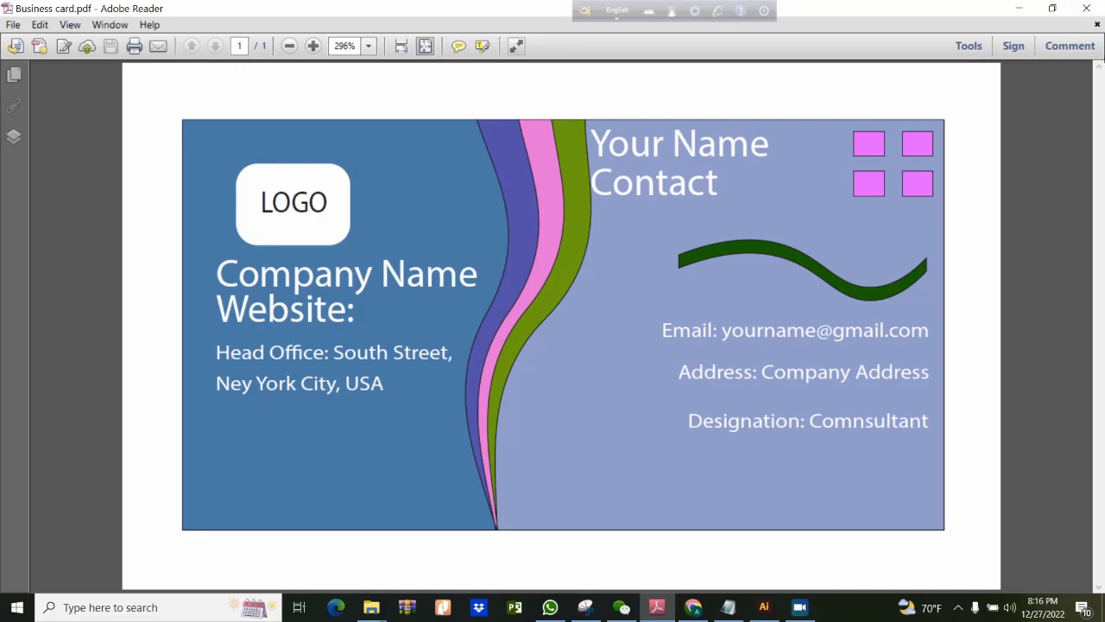
{"action": "left_click", "coordinate": [1086, 8]}
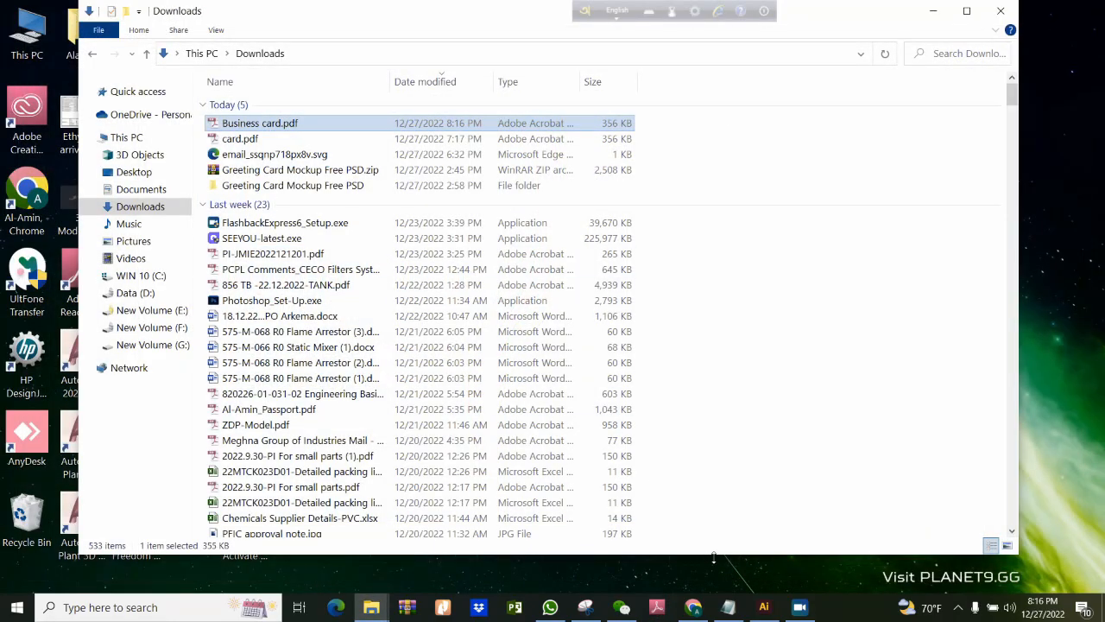
Return to the business card document in Illustrator and deselect the clipped artwork.
{"action": "left_click", "coordinate": [764, 607]}
{"action": "scroll", "coordinate": [582, 358], "scroll_direction": "down", "scroll_amount": 1}
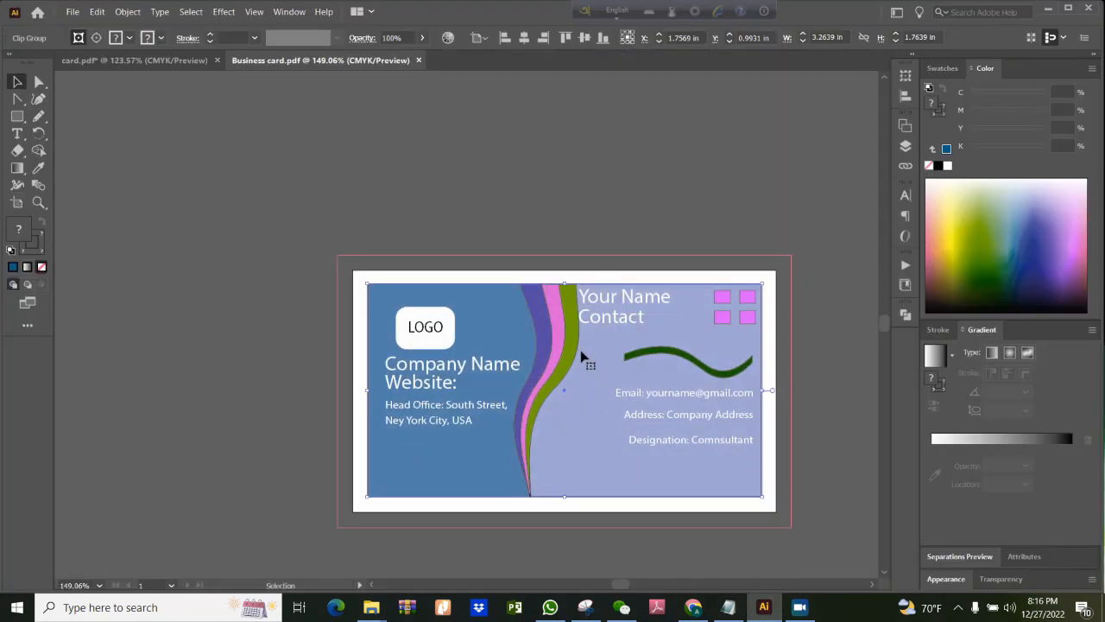
{"action": "left_click_drag", "start_coordinate": [618, 587], "coordinate": [624, 586]}
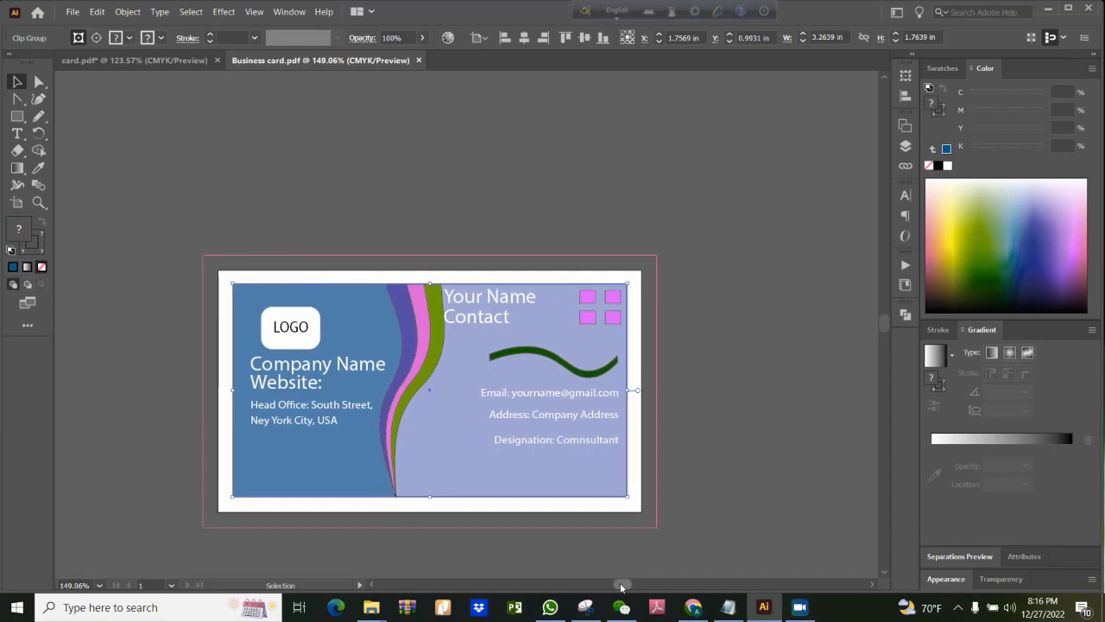
{"action": "scroll", "coordinate": [621, 443], "scroll_direction": "down", "scroll_amount": 5}
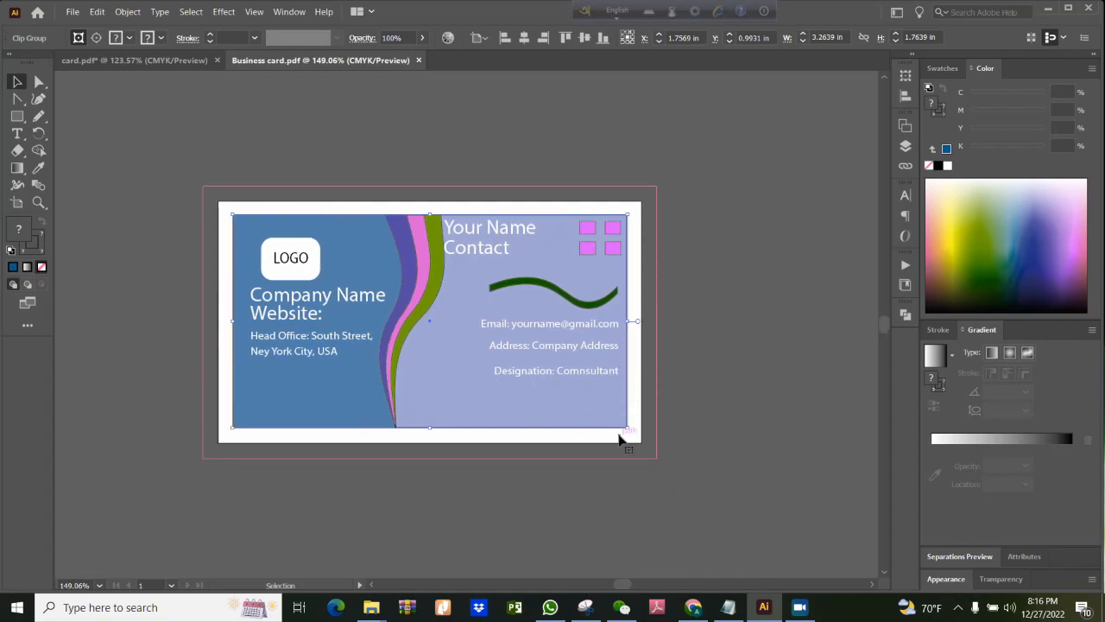
{"action": "left_click", "coordinate": [701, 445]}
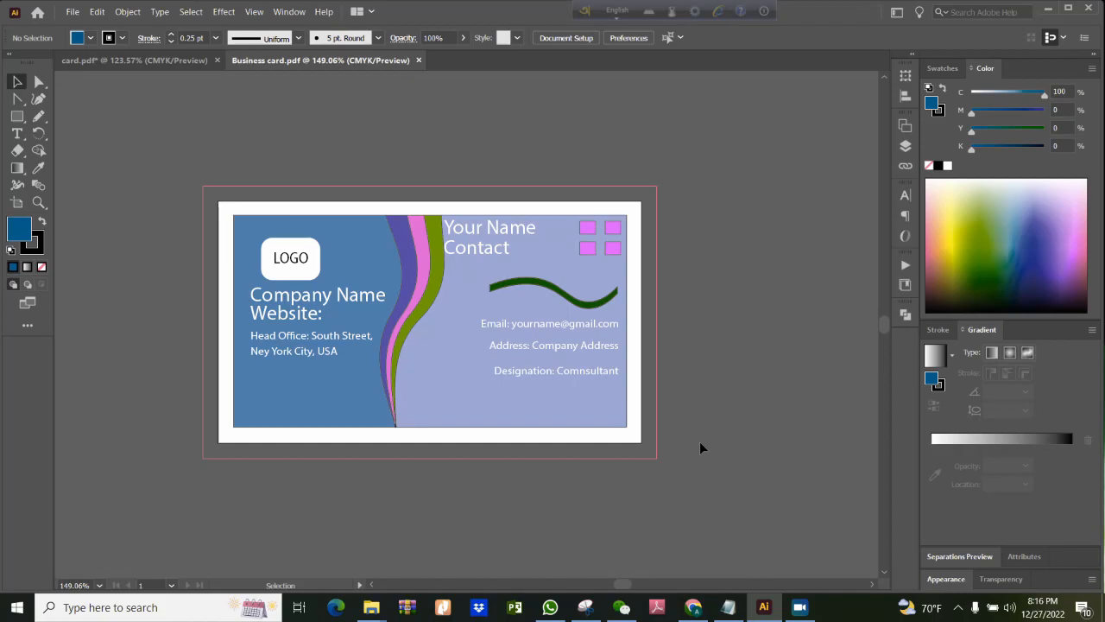
{"action": "left_click", "coordinate": [798, 615]}
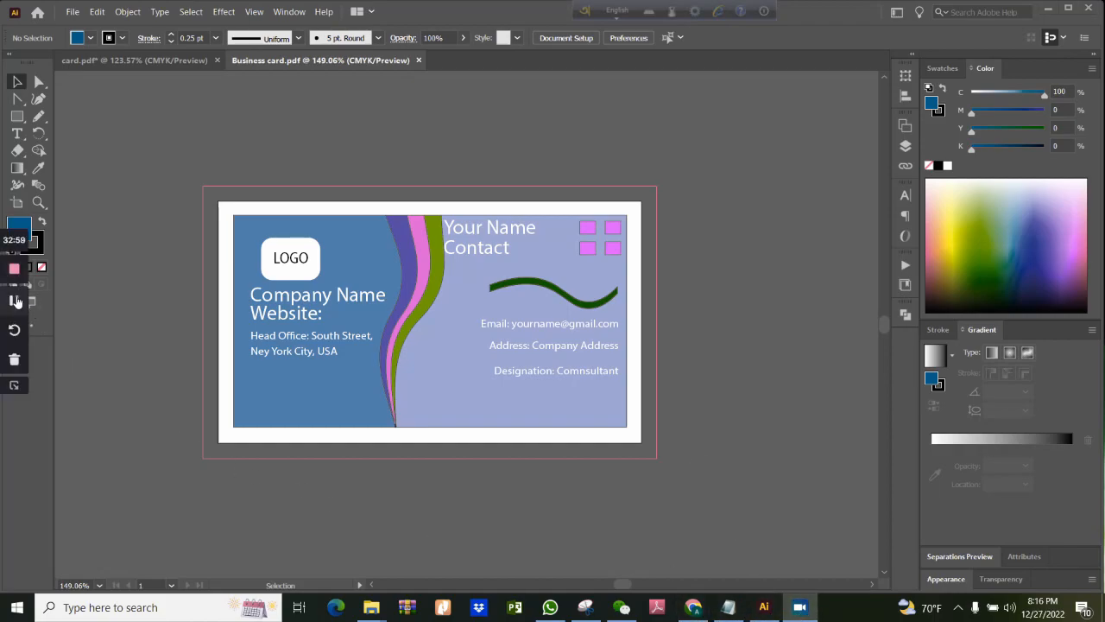